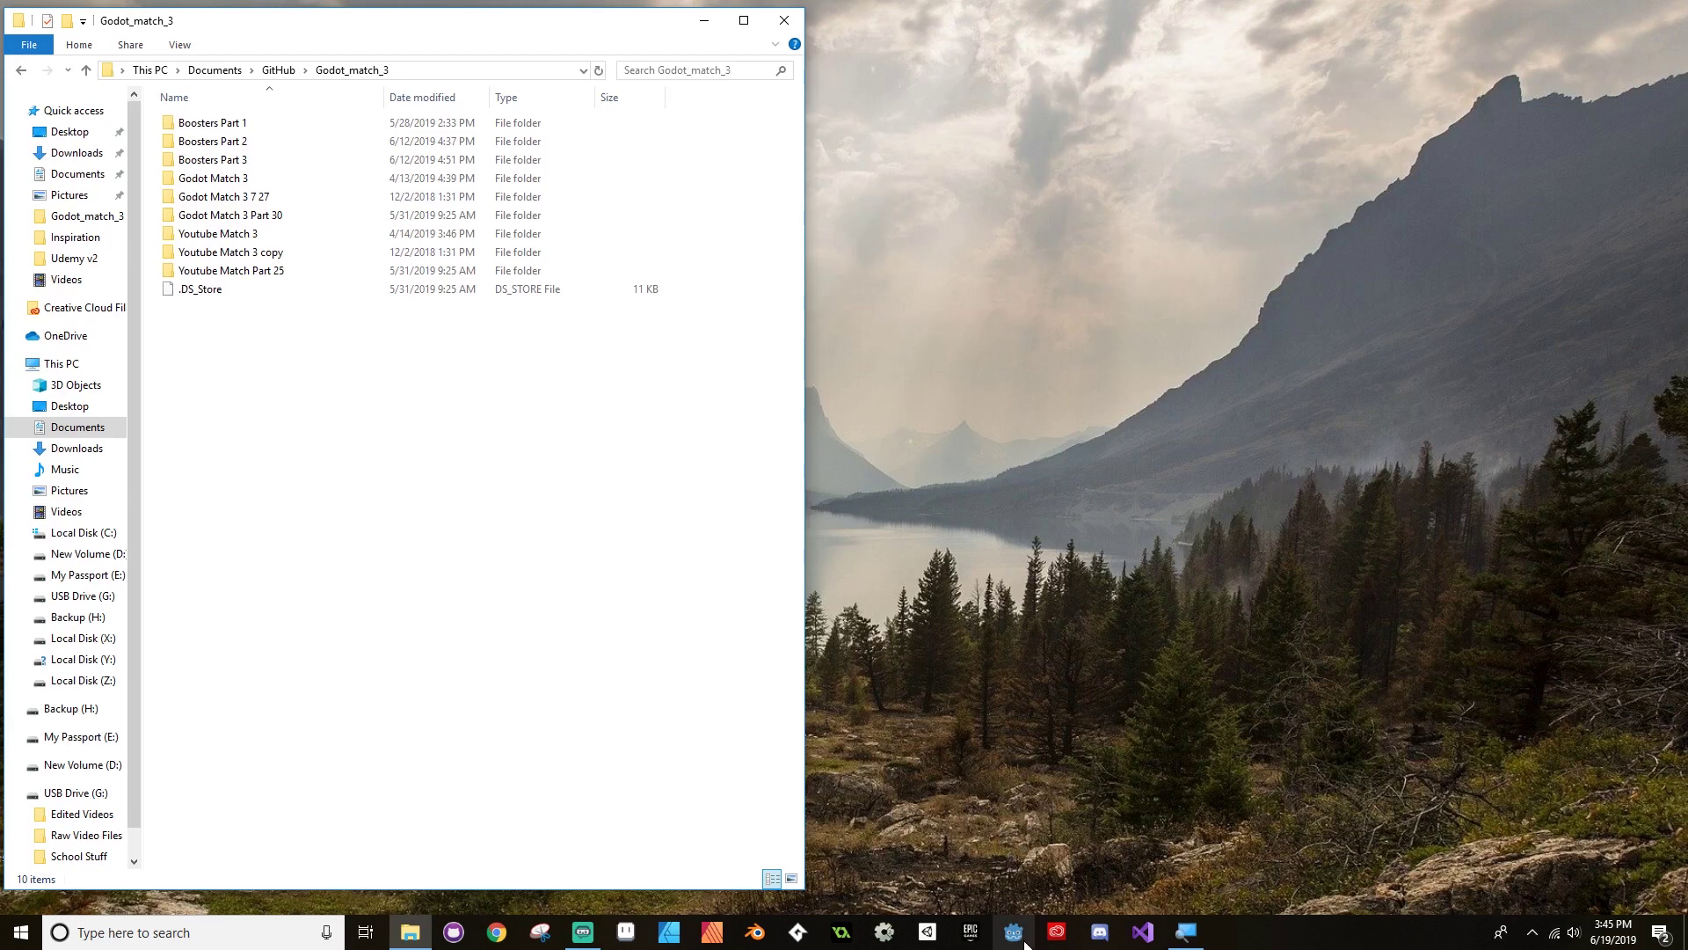
Step: Copy the Godot Match 3 folder and resize the File Explorer window beside the desktop
right_click(243, 180)
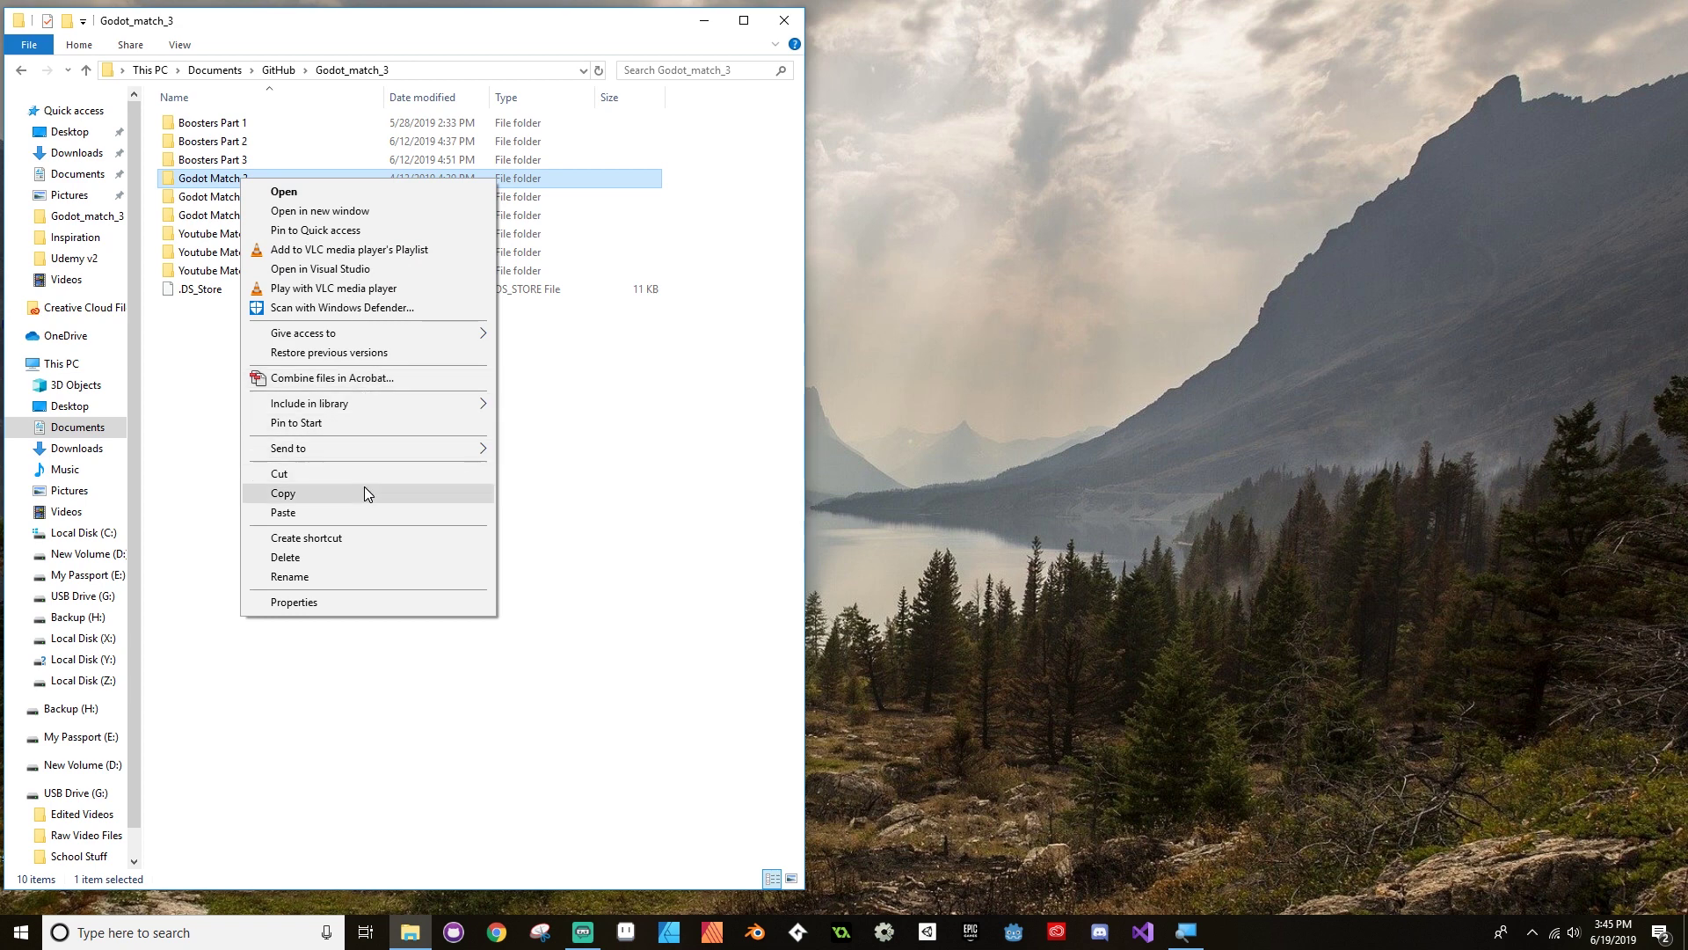
click(365, 491)
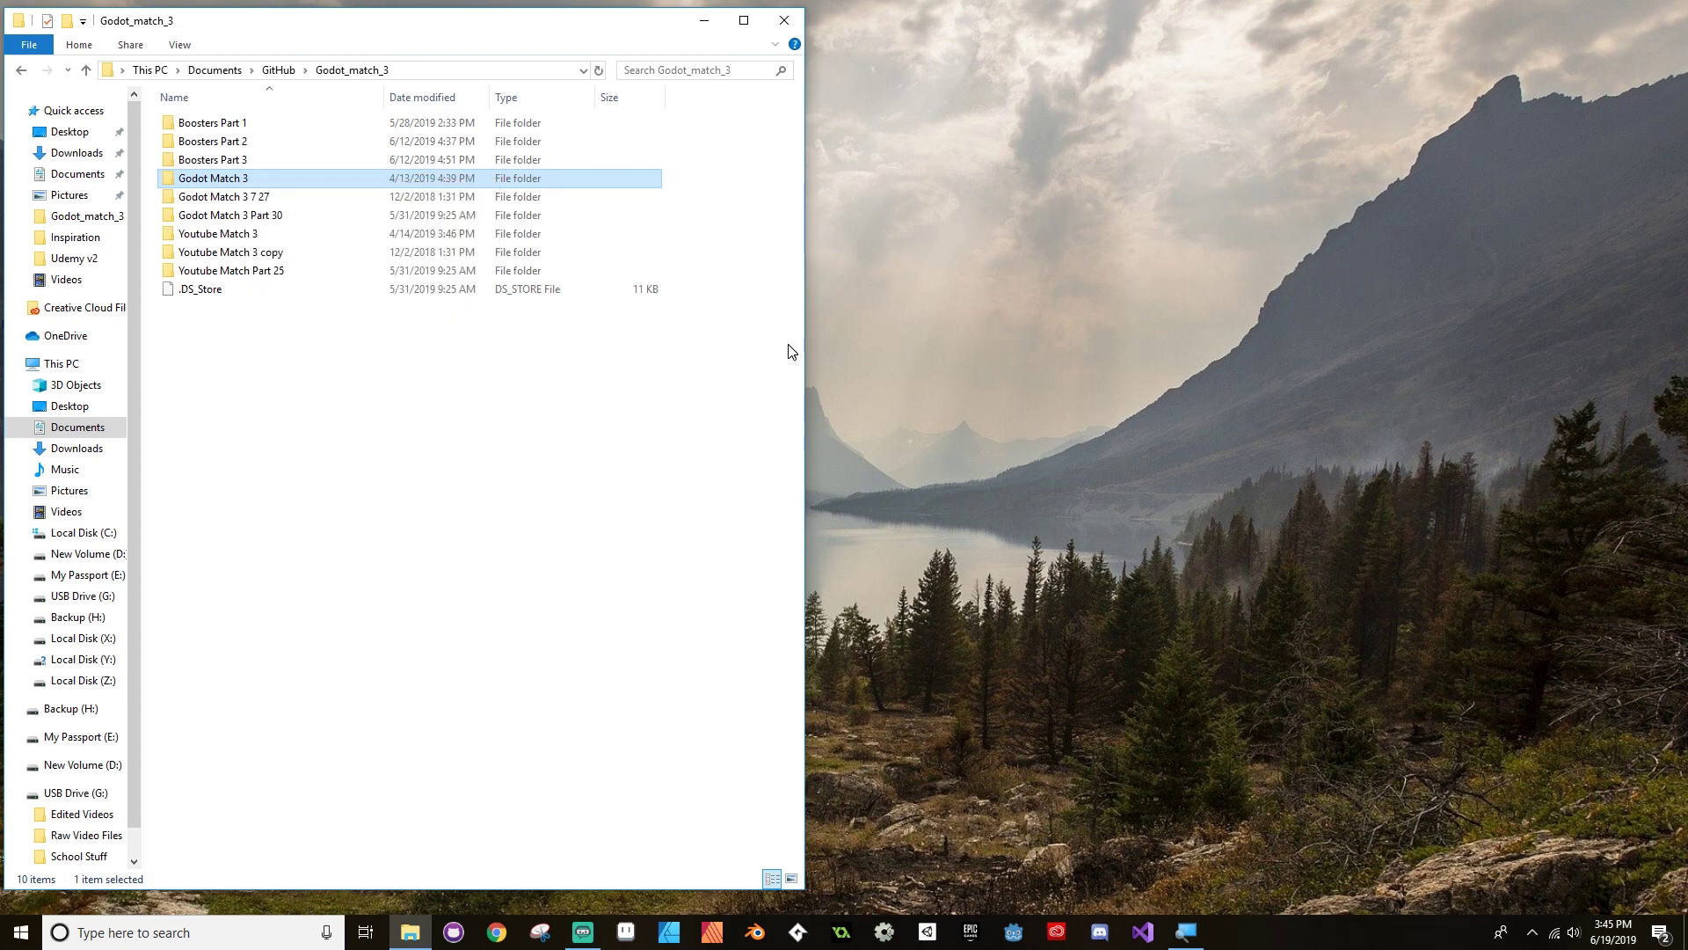
drag(805, 347, 313, 341)
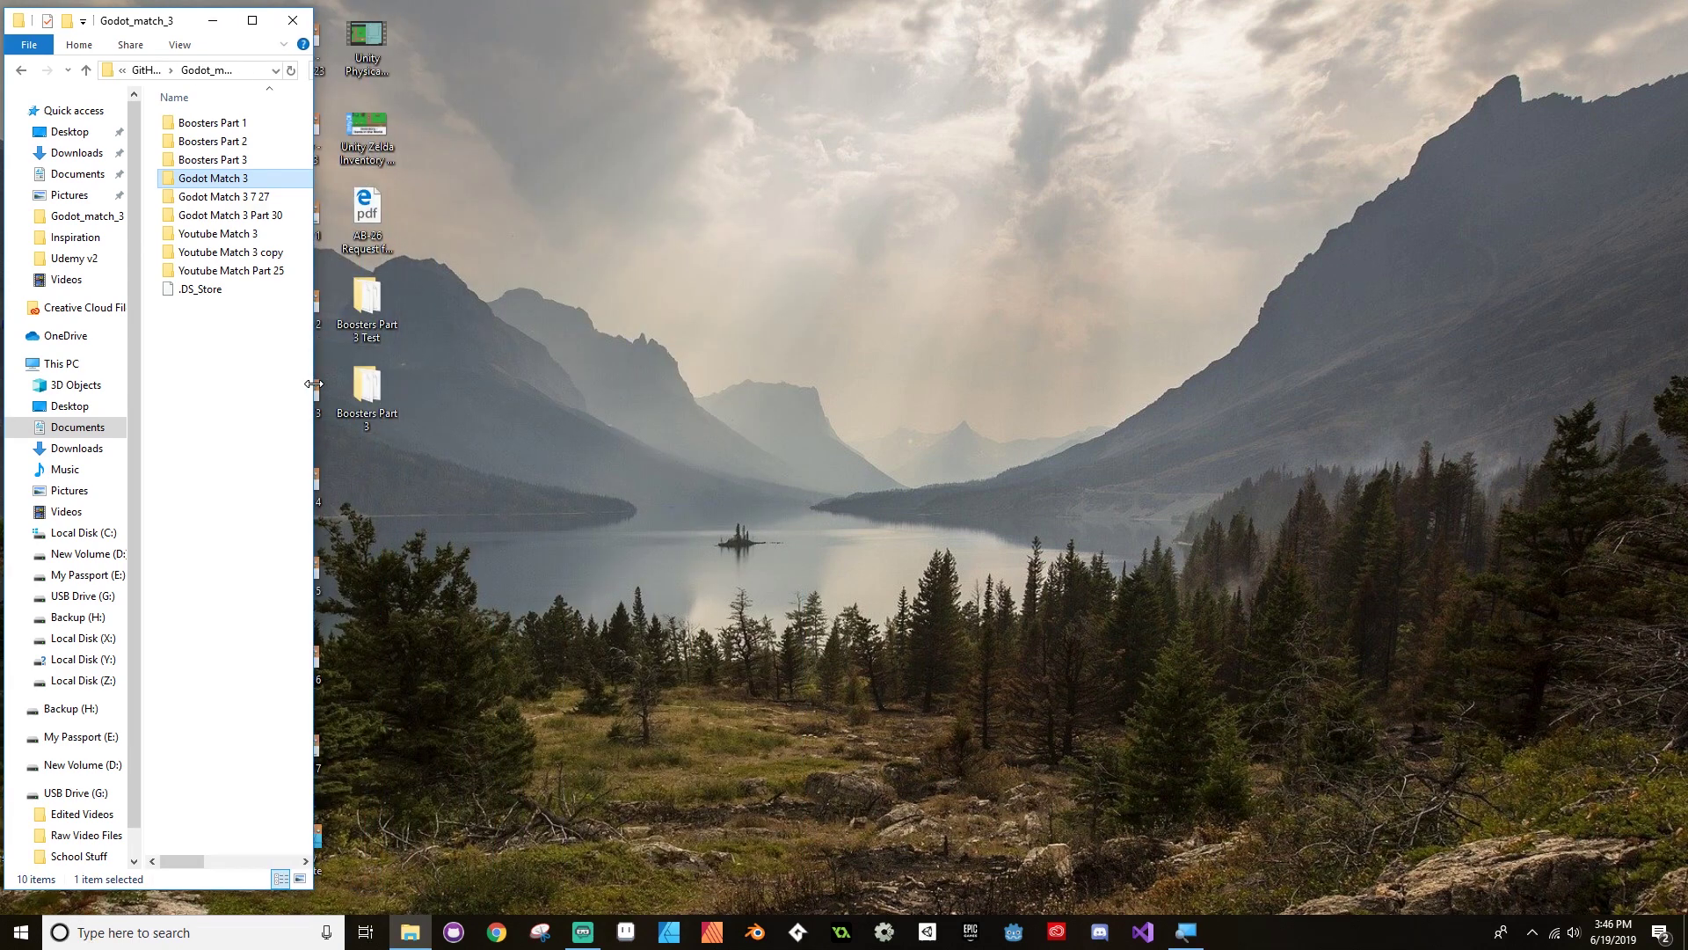
drag(314, 383, 557, 384)
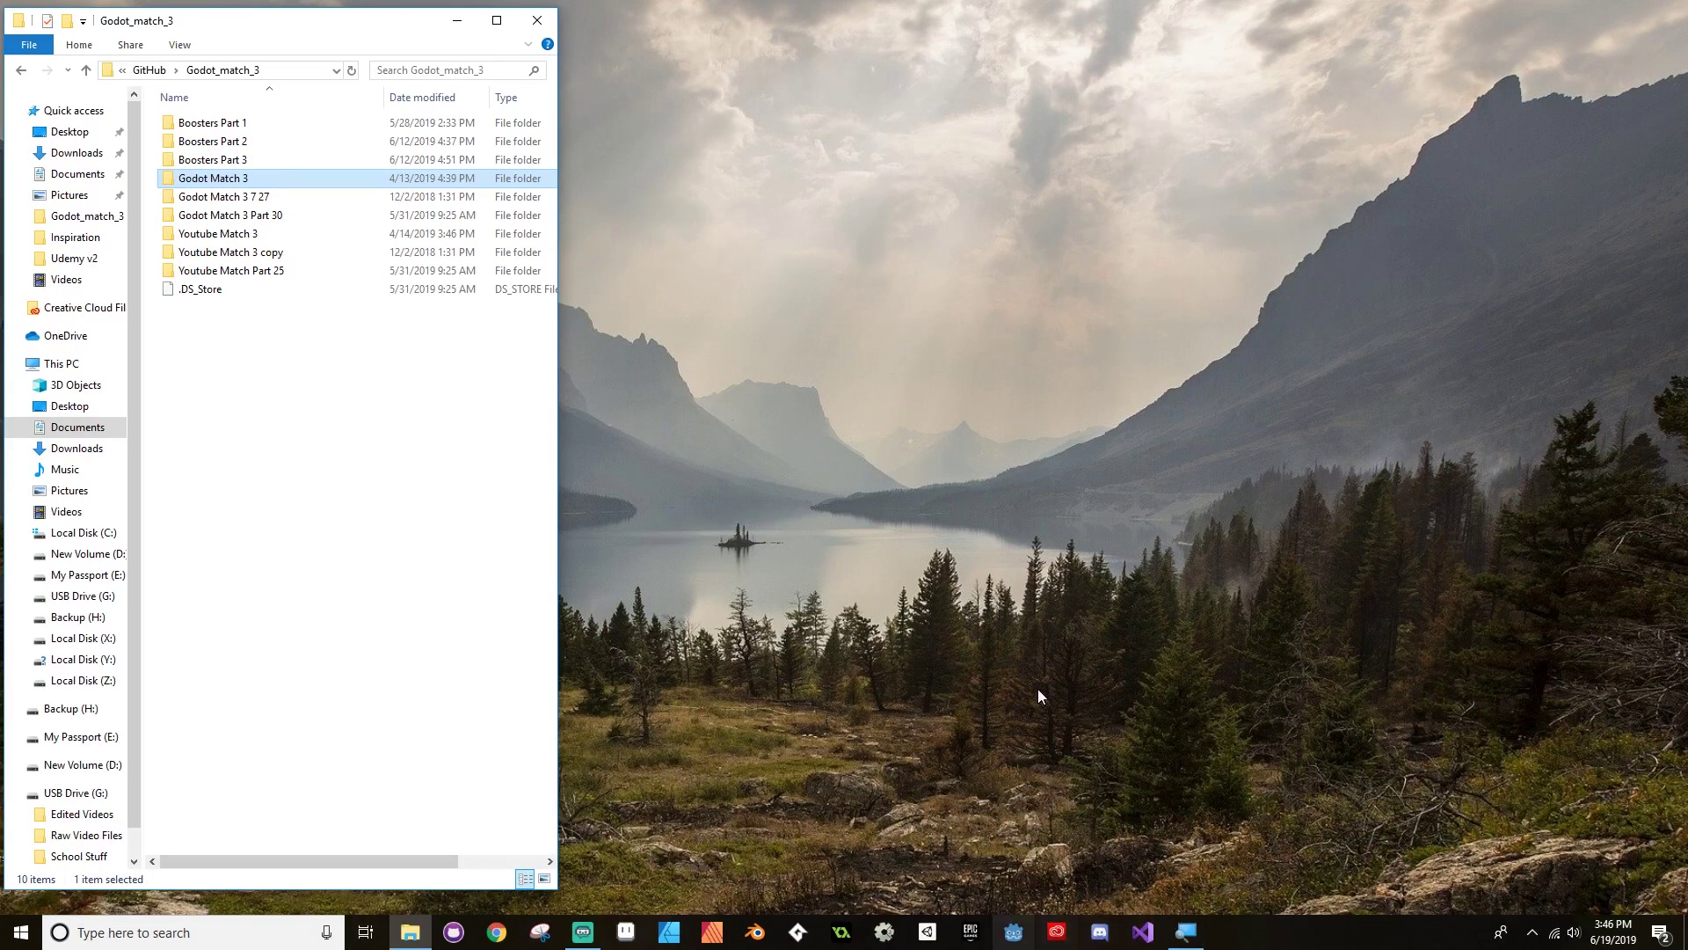
Step: Launch Godot and import Desktop/Boosters Part 3/project.godot with Import & Edit
click(1013, 933)
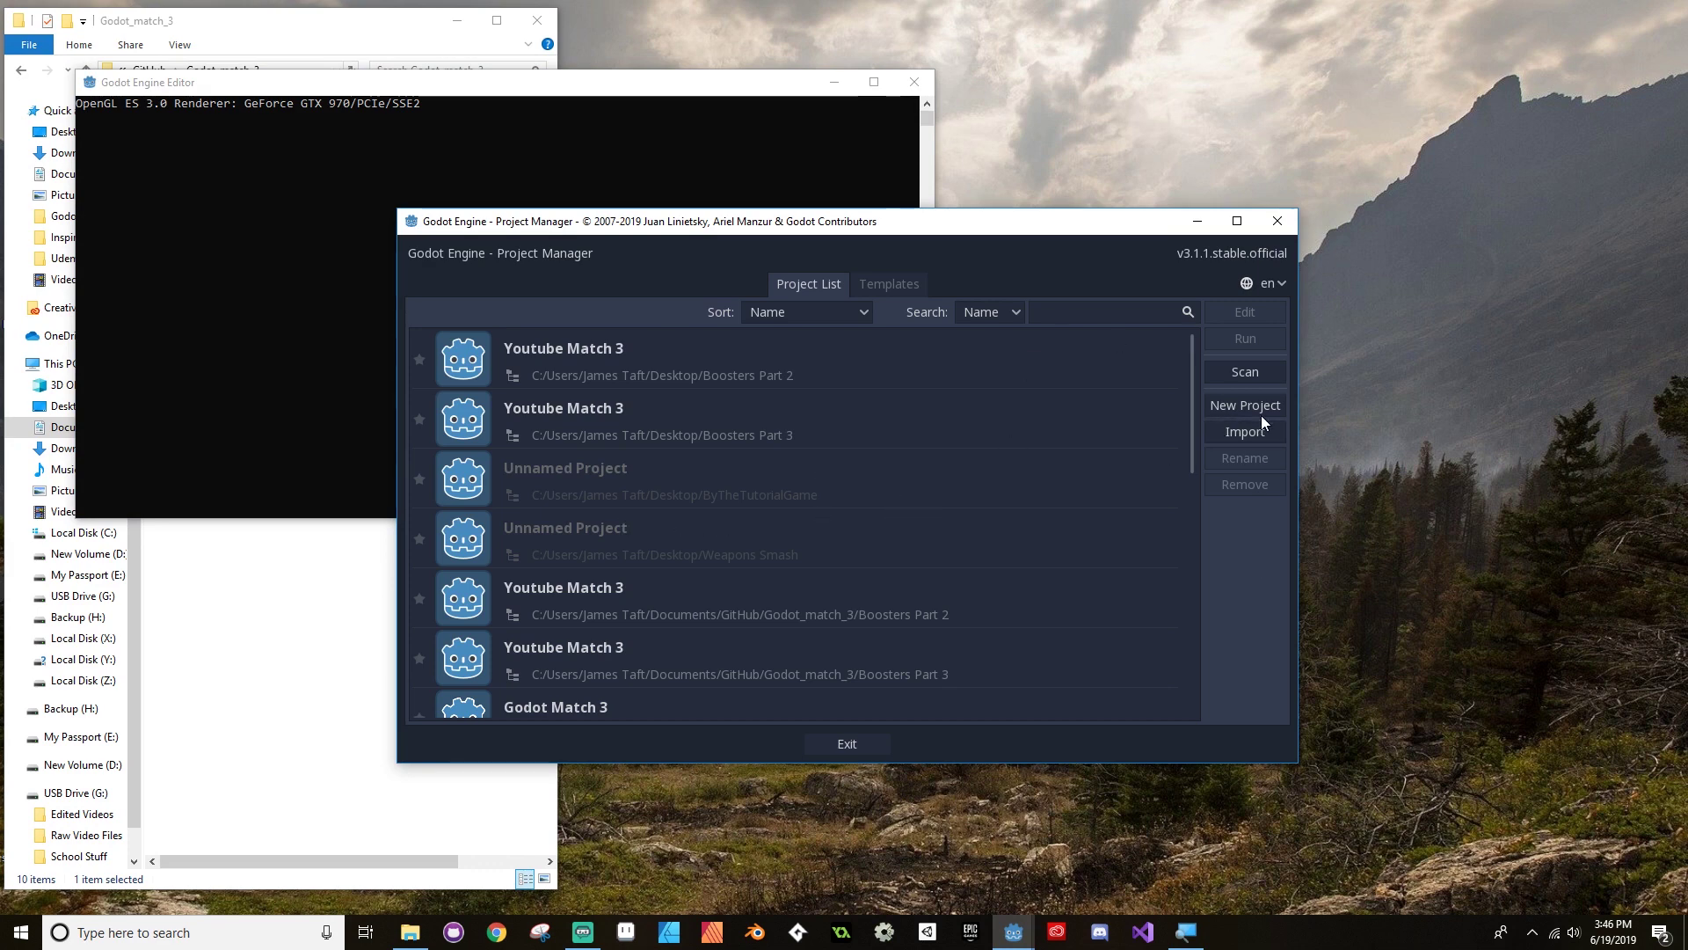
click(1258, 429)
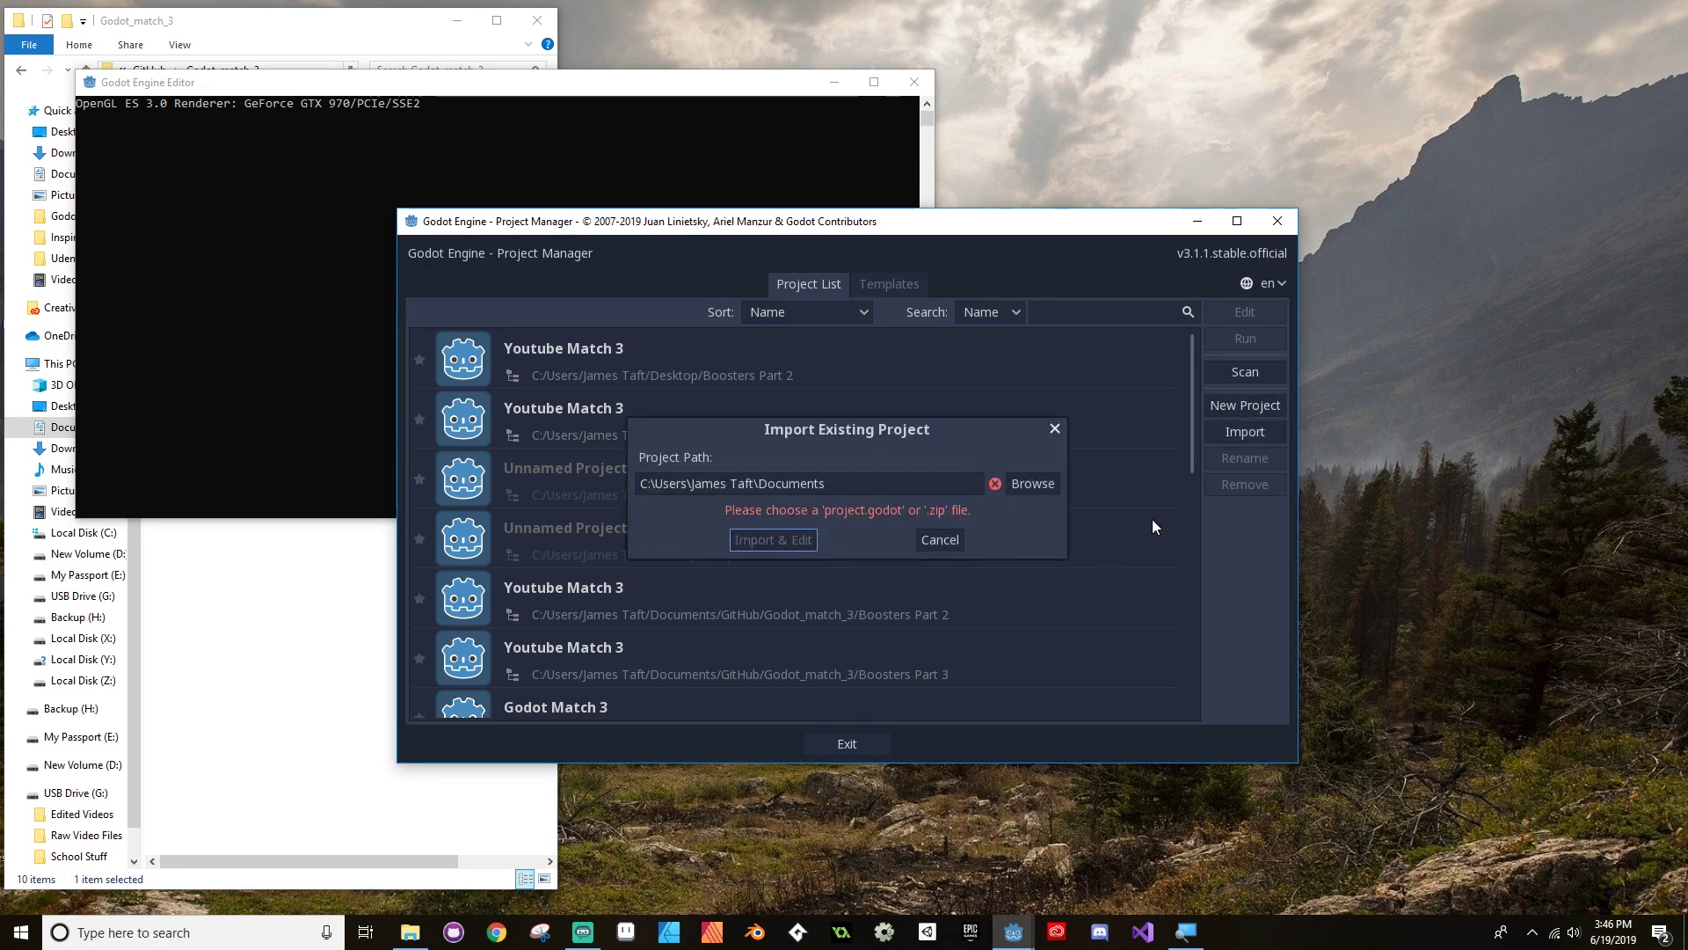
click(1027, 486)
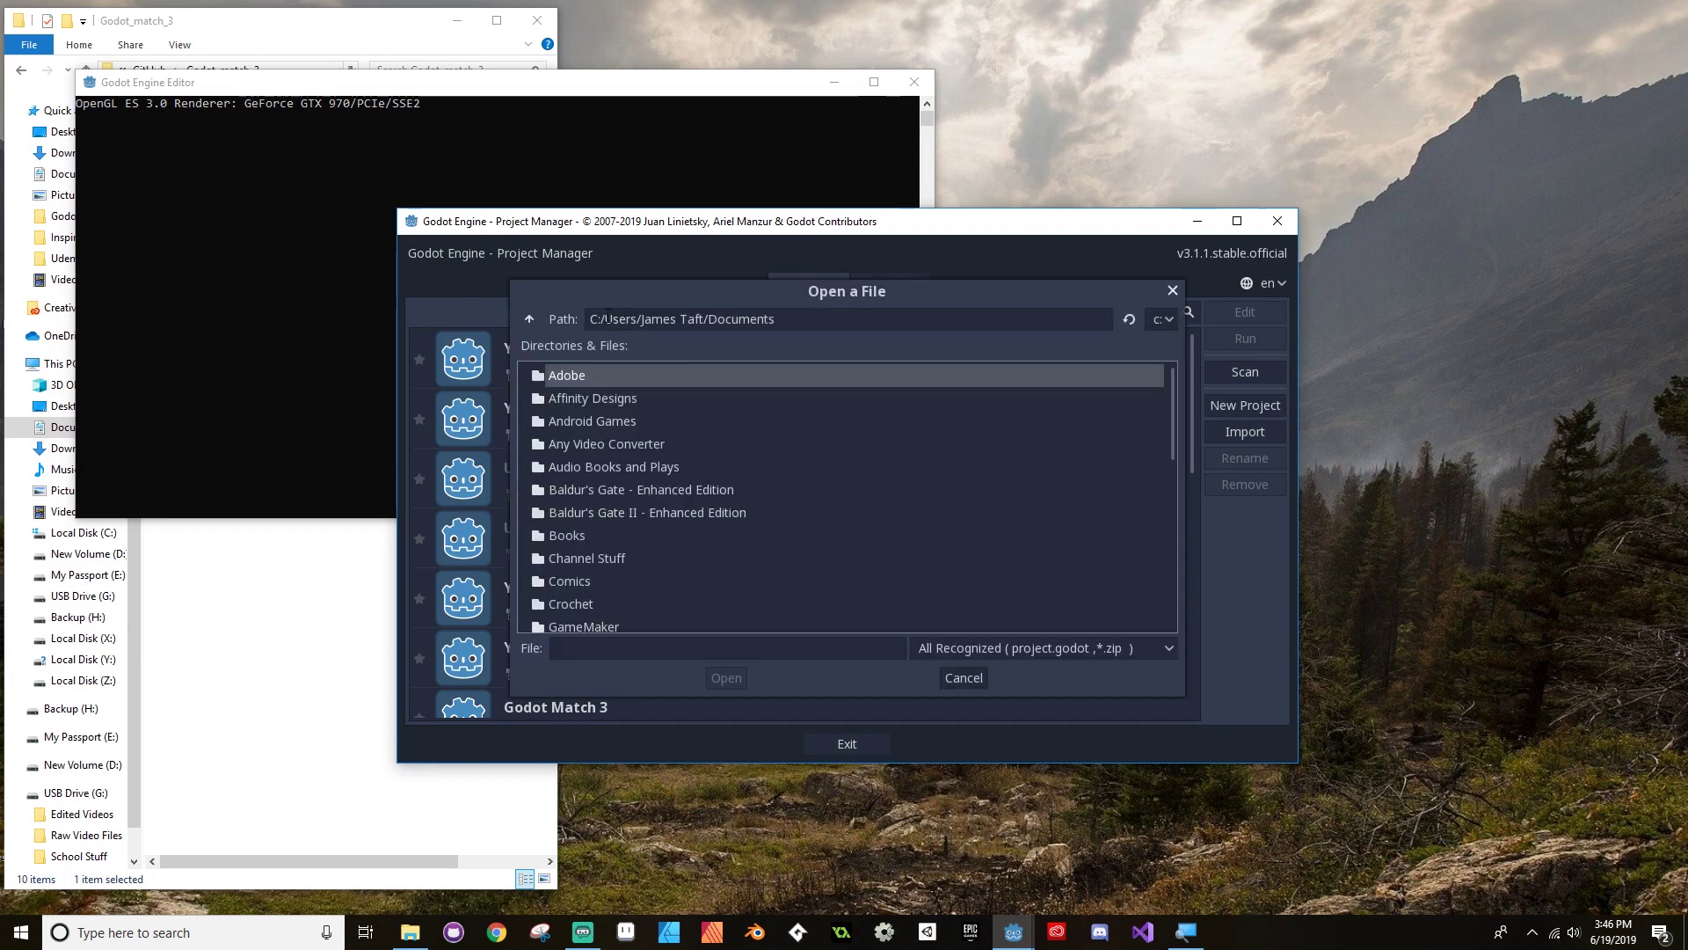
click(530, 319)
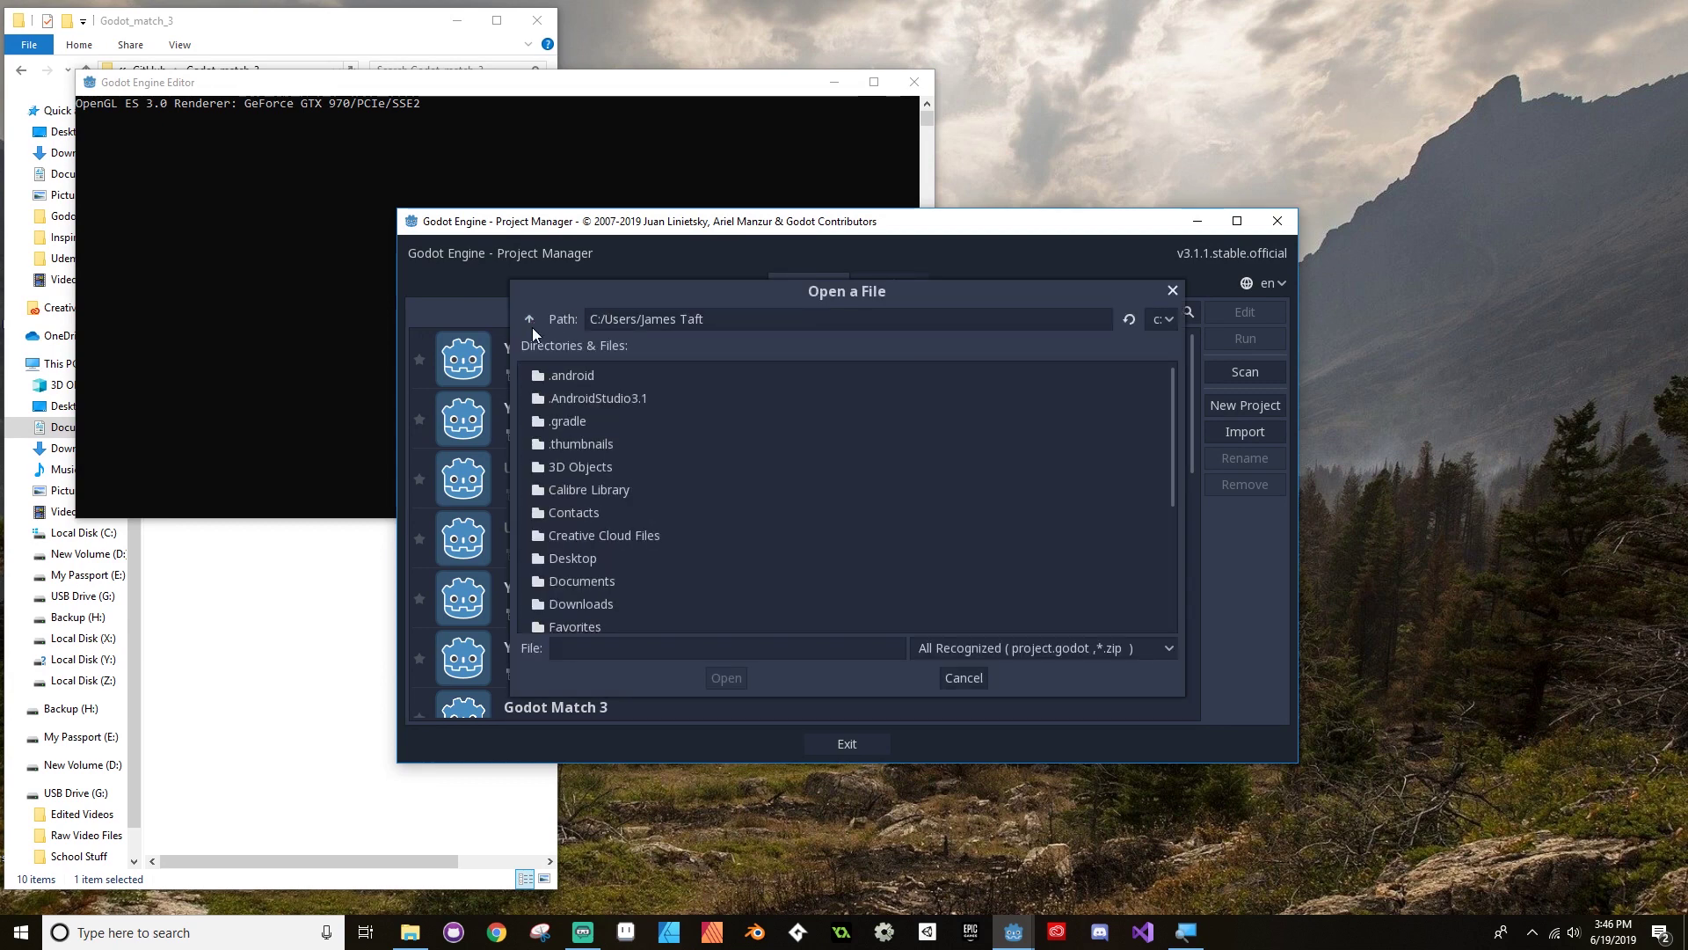
double_click(592, 558)
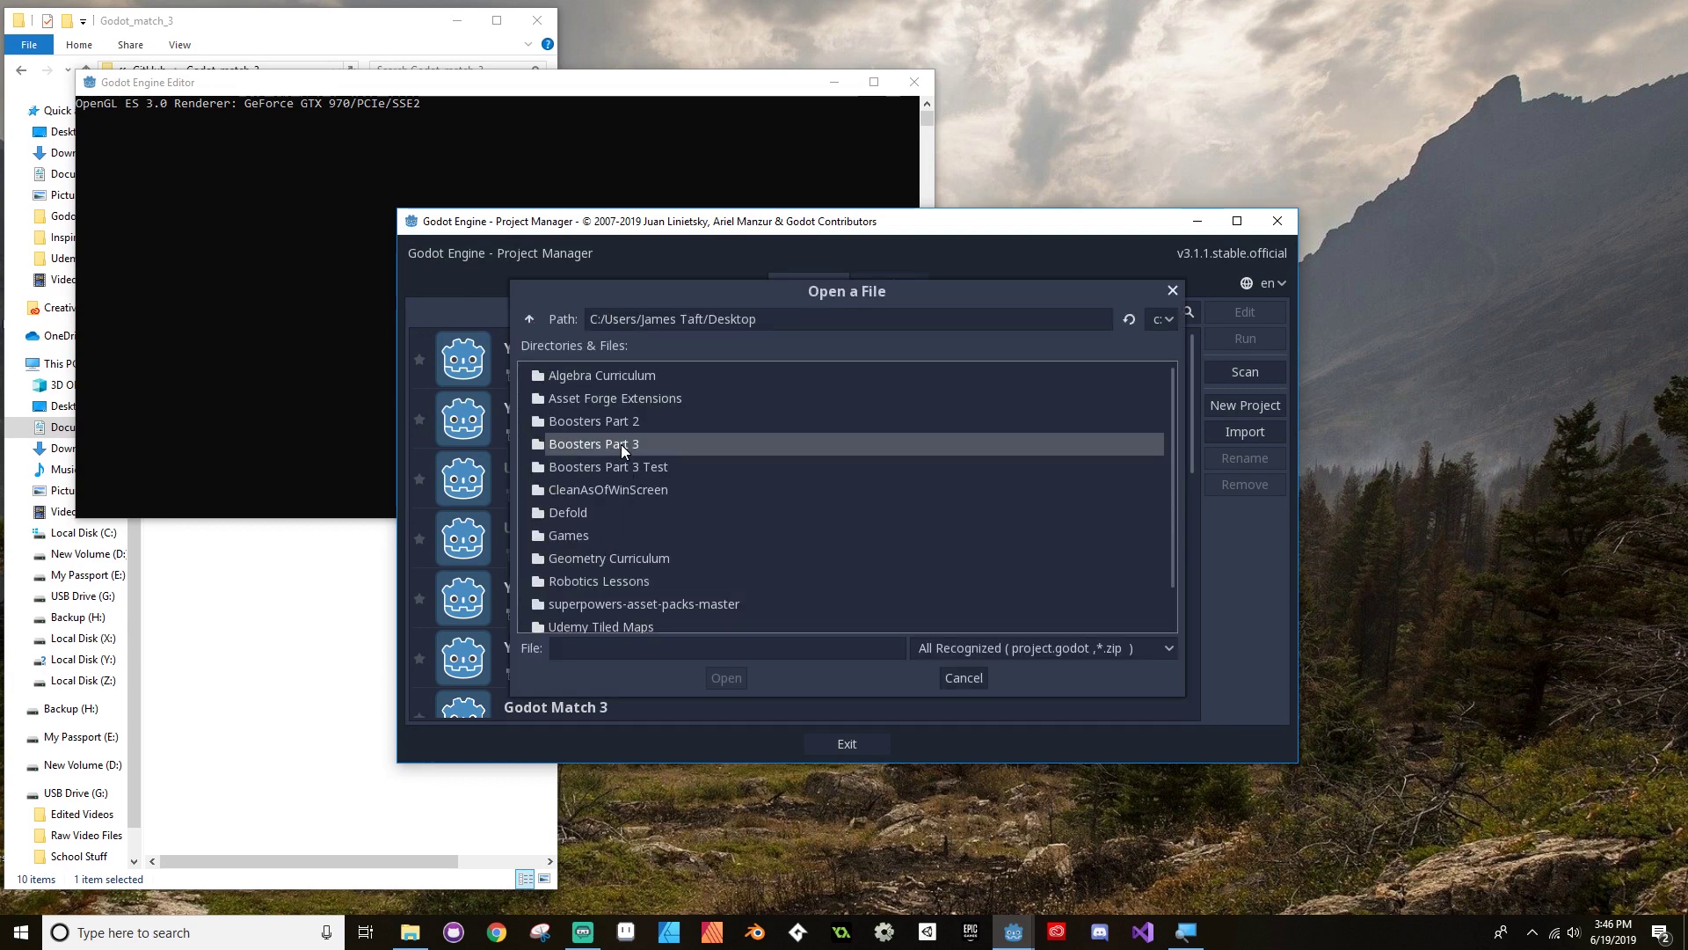
double_click(621, 445)
double_click(572, 536)
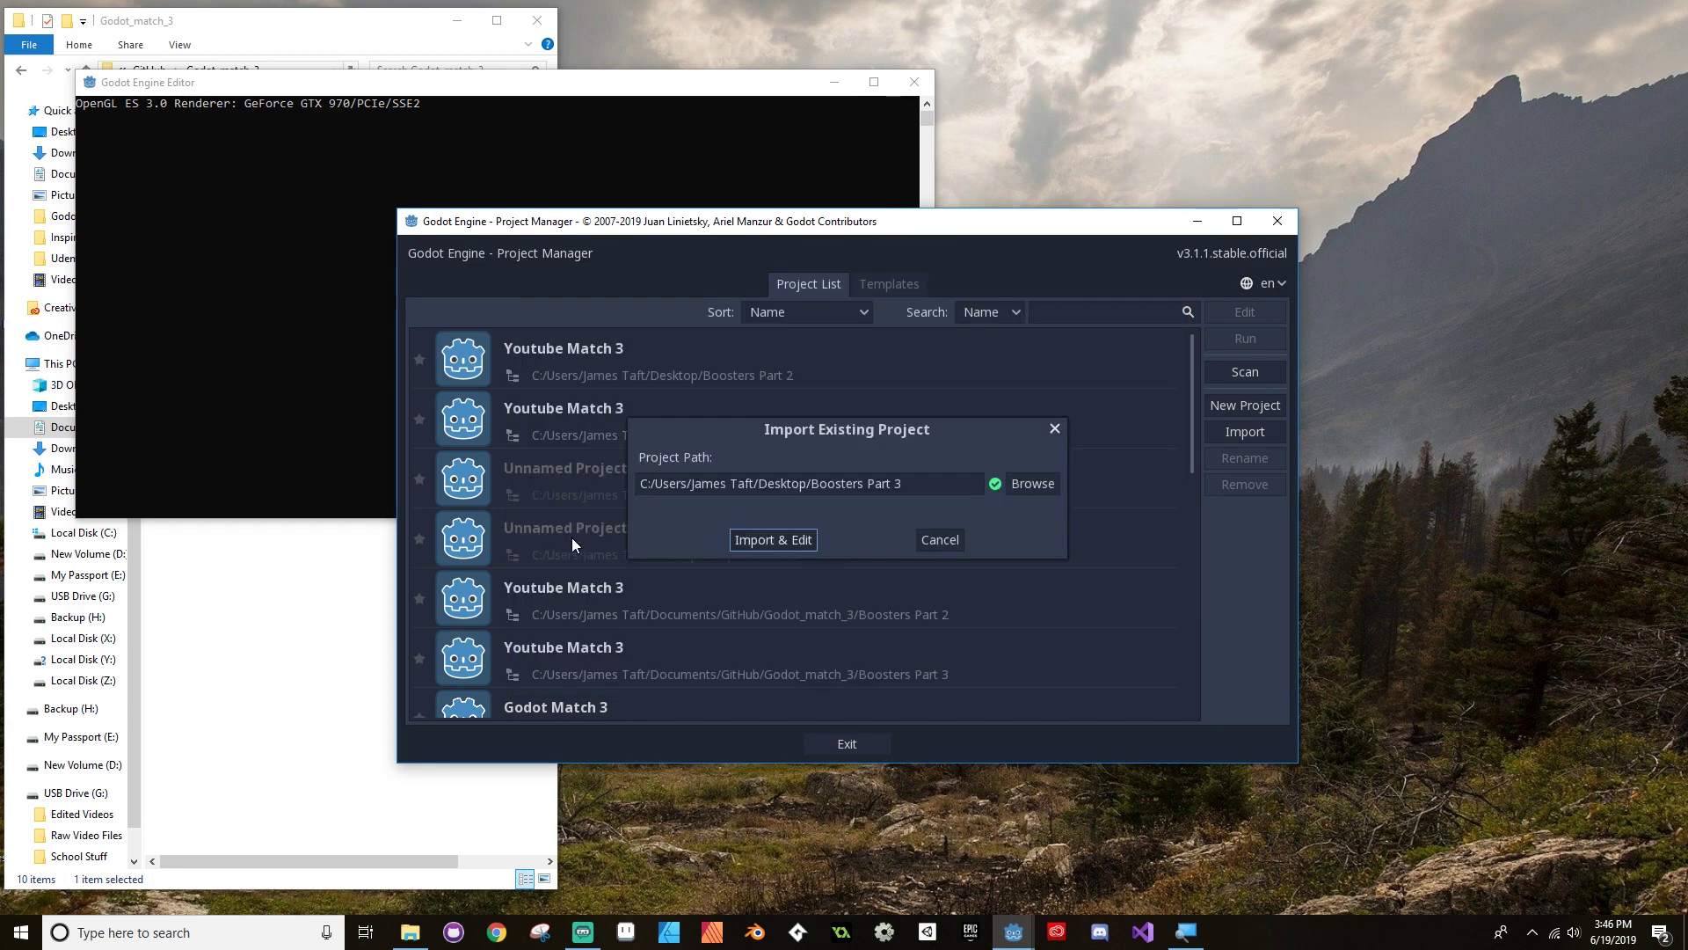
click(807, 547)
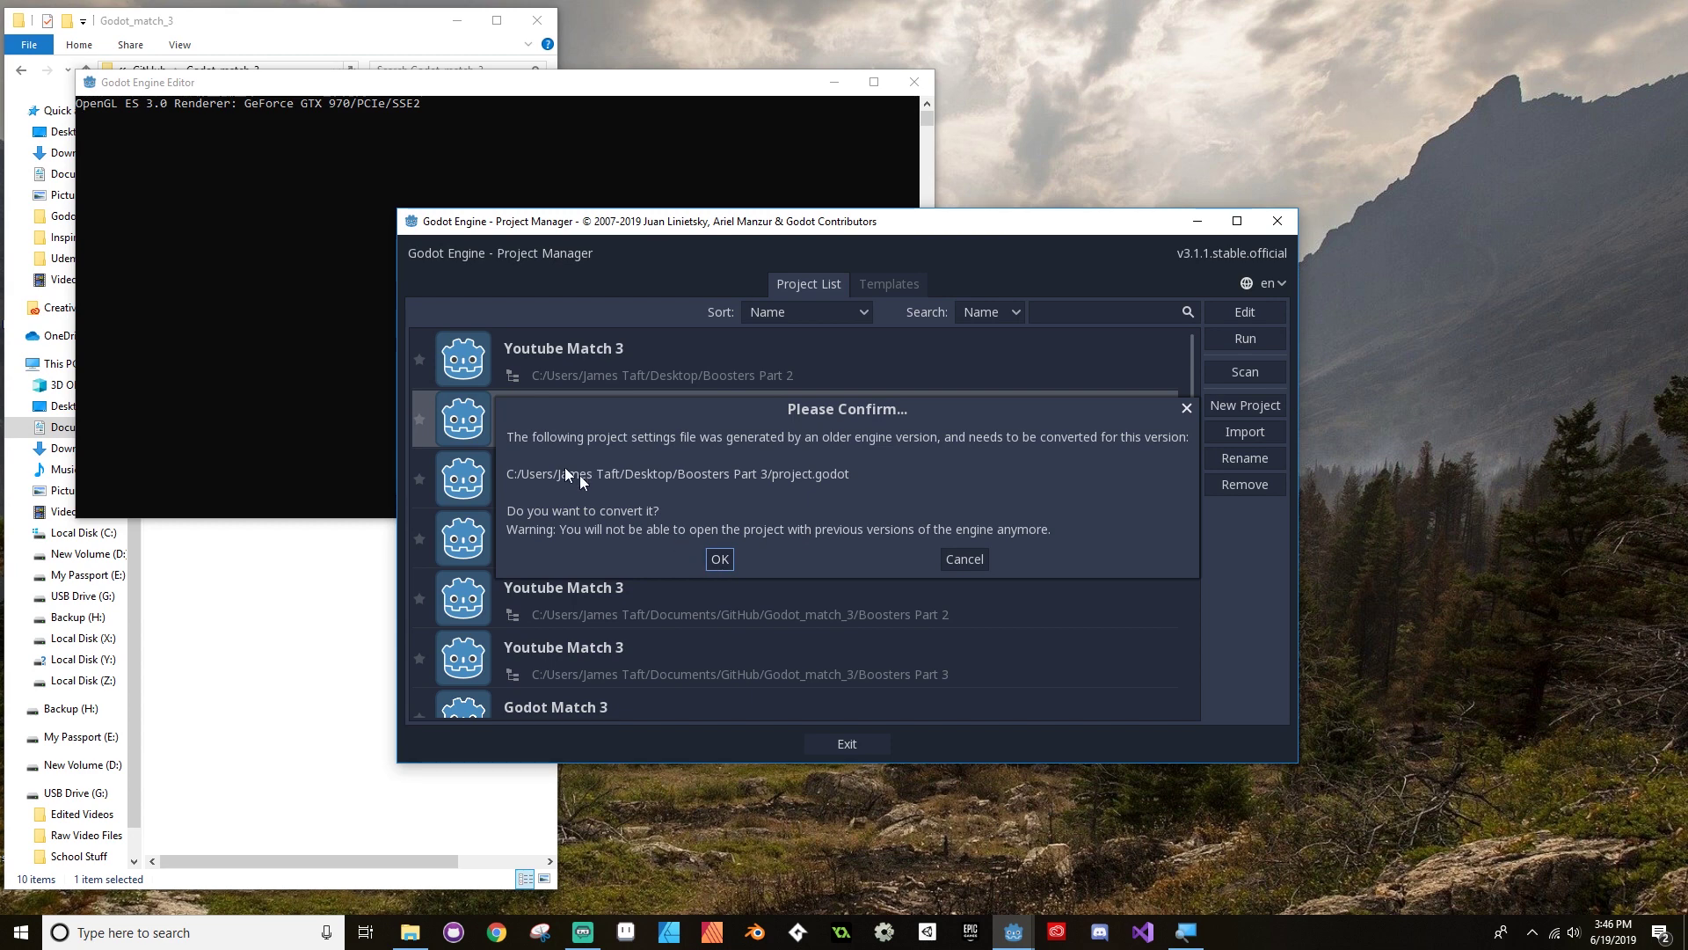
Step: Convert the project to 3.1.1, run it, and view grid.gd's line 129 Vector2 error full-width
click(730, 566)
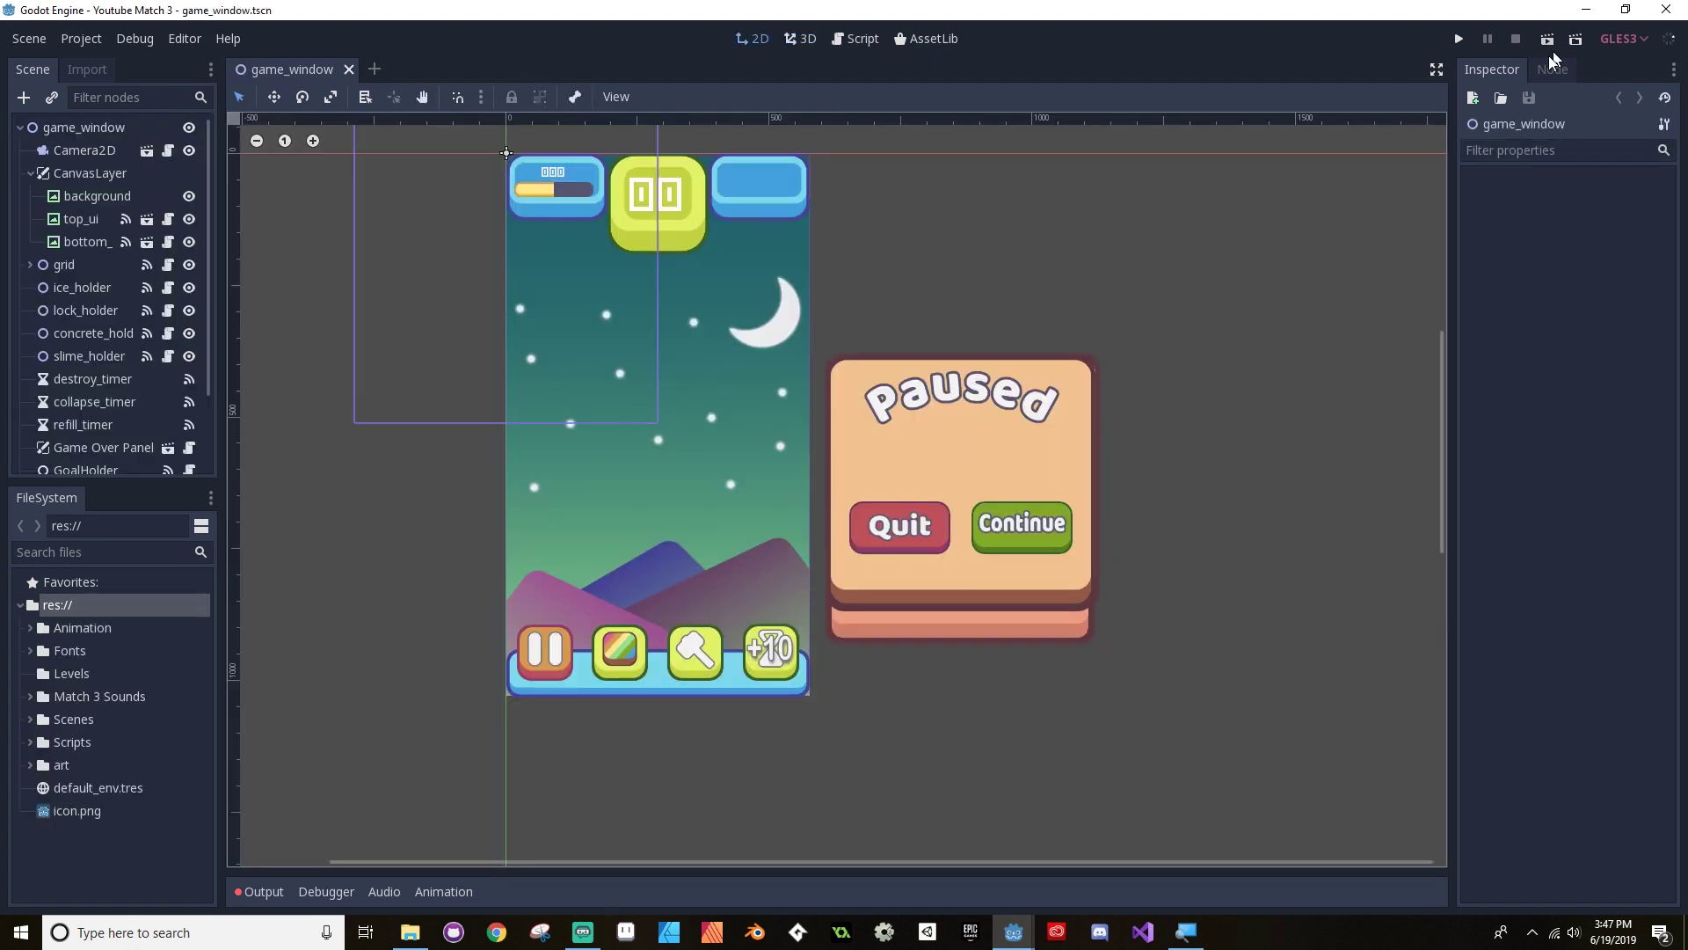
click(1547, 39)
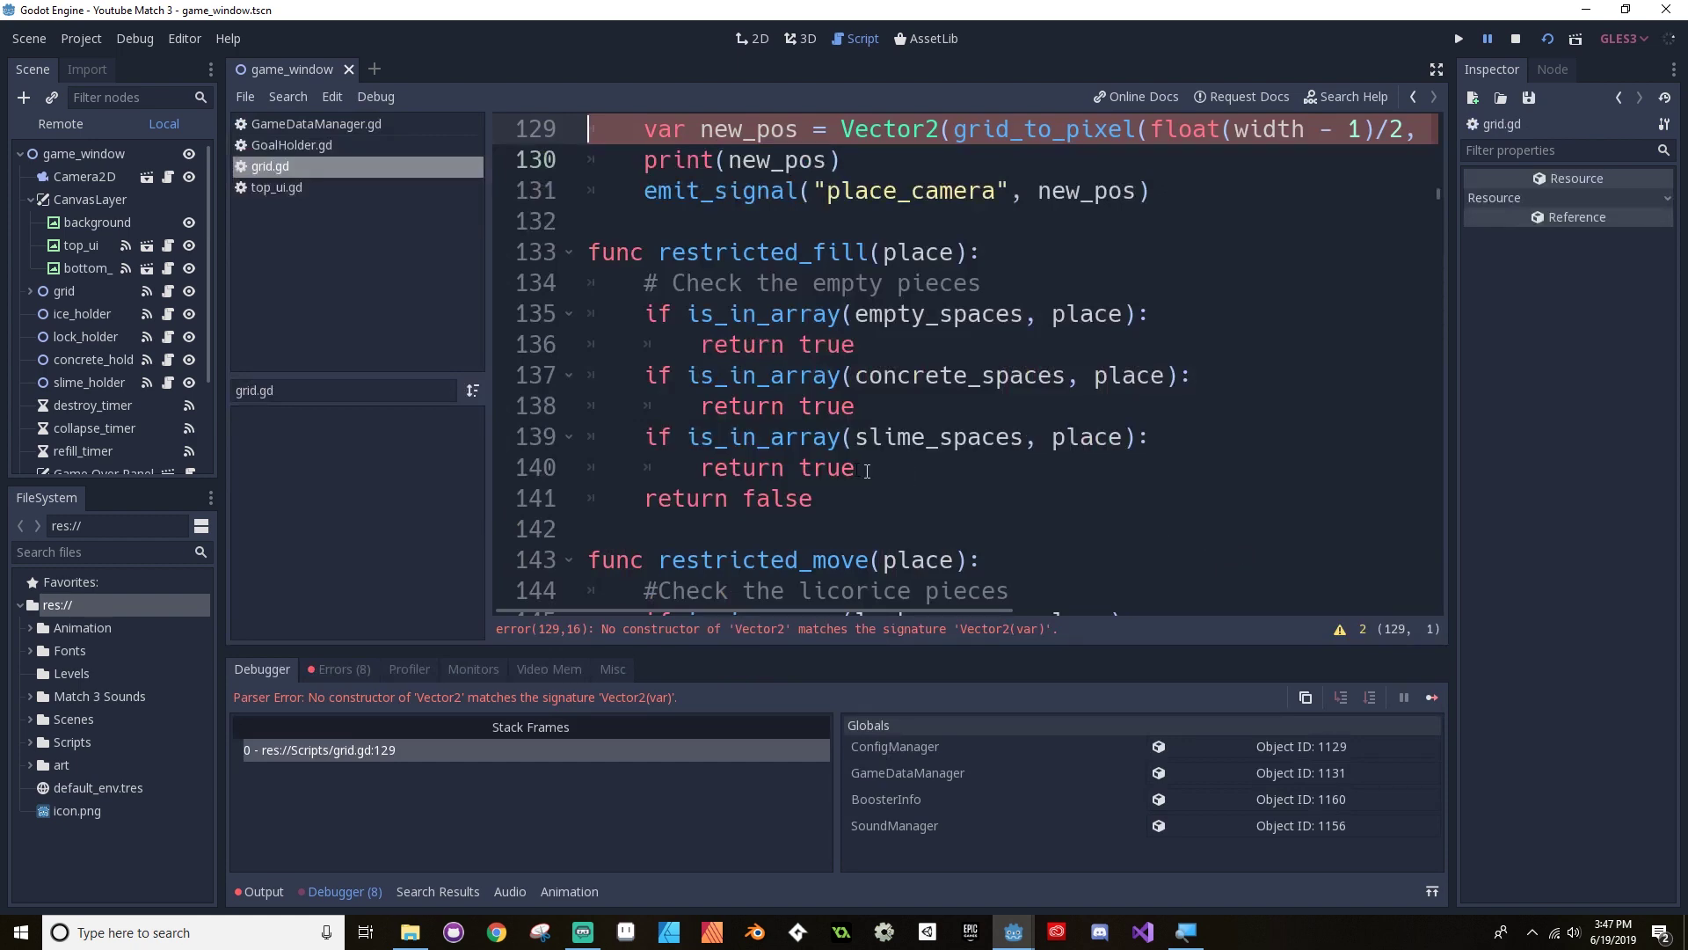
scroll(826, 451, up, 3)
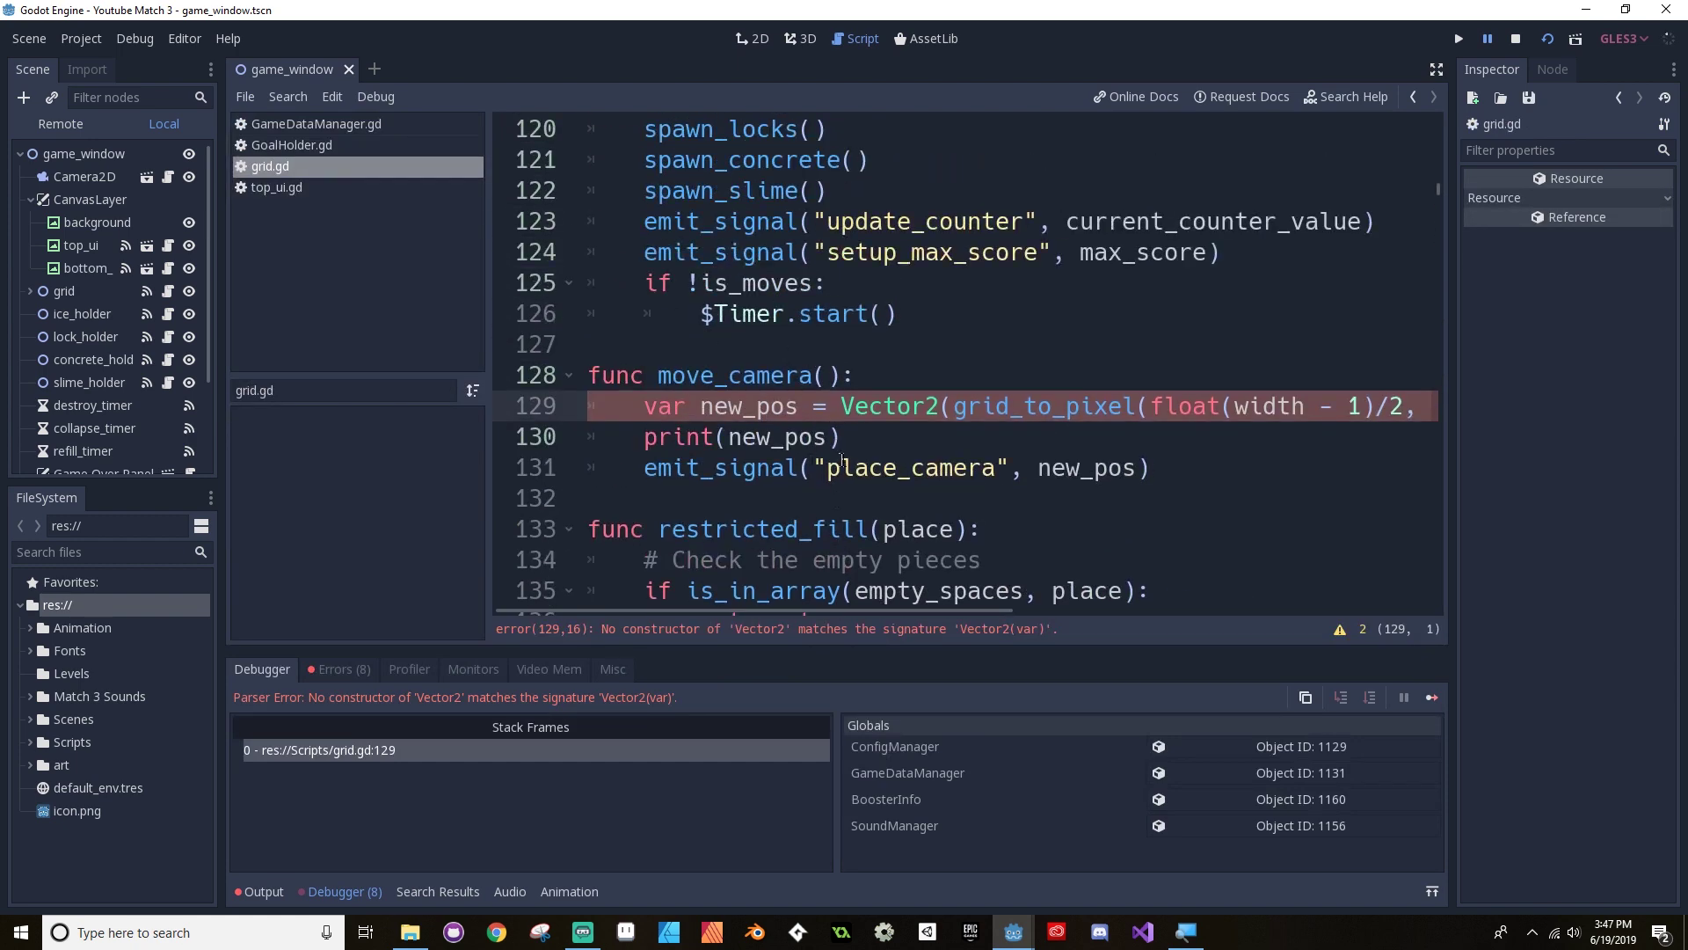
scroll(800, 387, up, 5)
scroll(802, 420, down, 5)
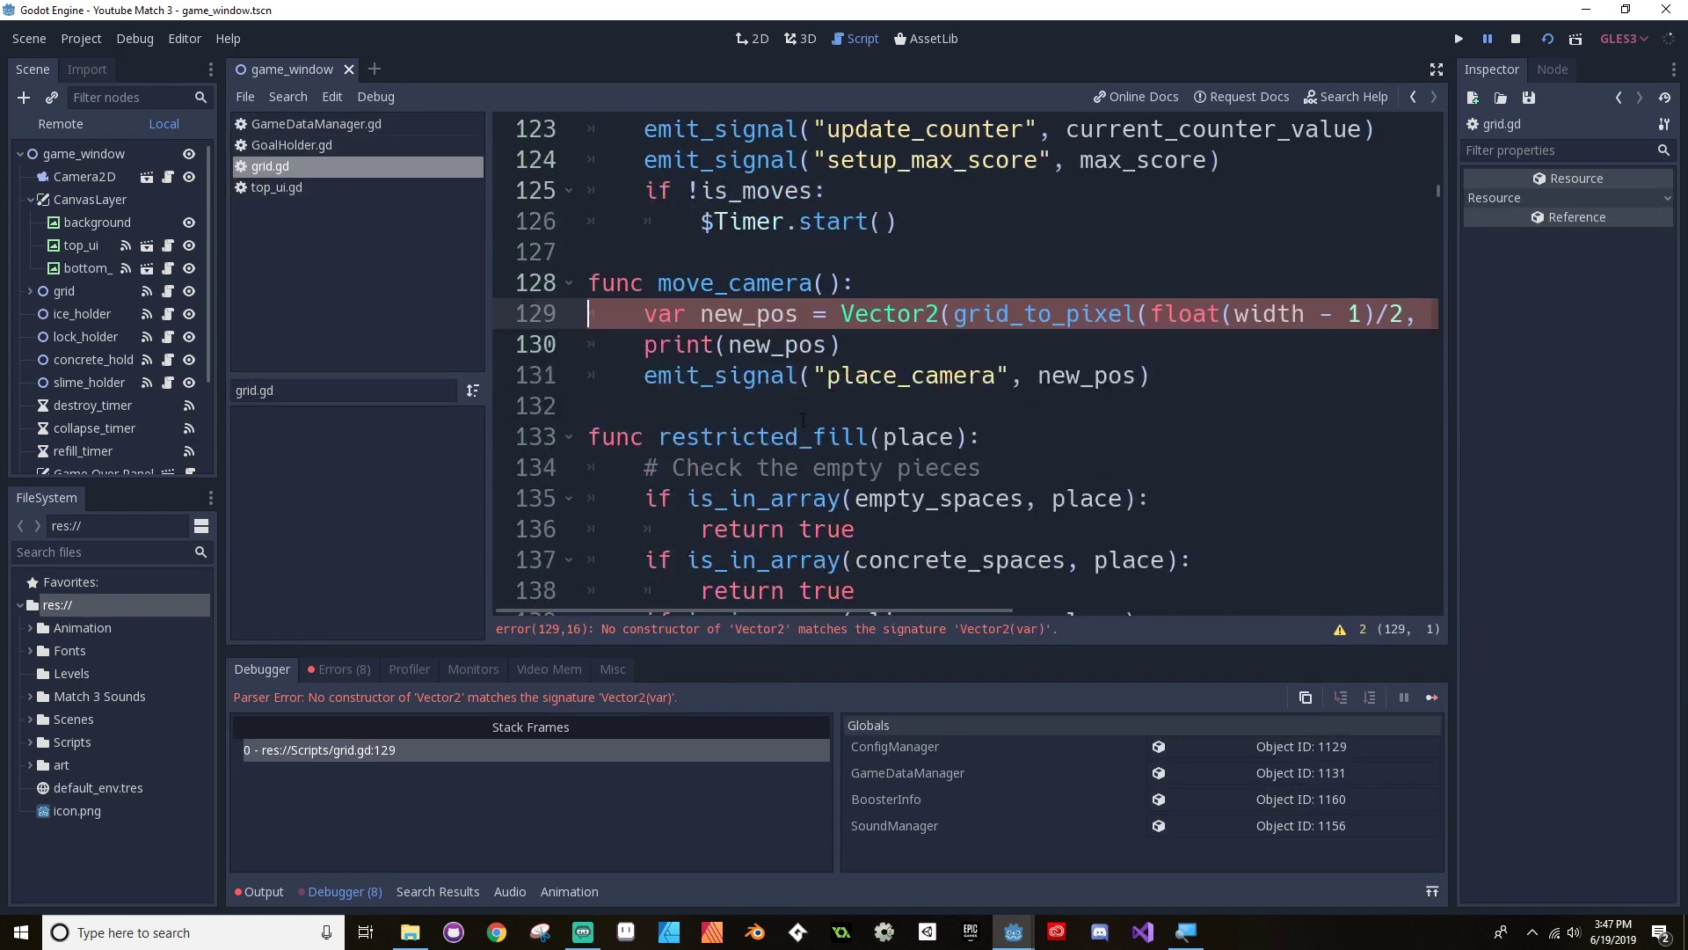
scroll(802, 420, up, 4)
scroll(802, 419, down, 3)
scroll(802, 419, down, 2)
click(1437, 69)
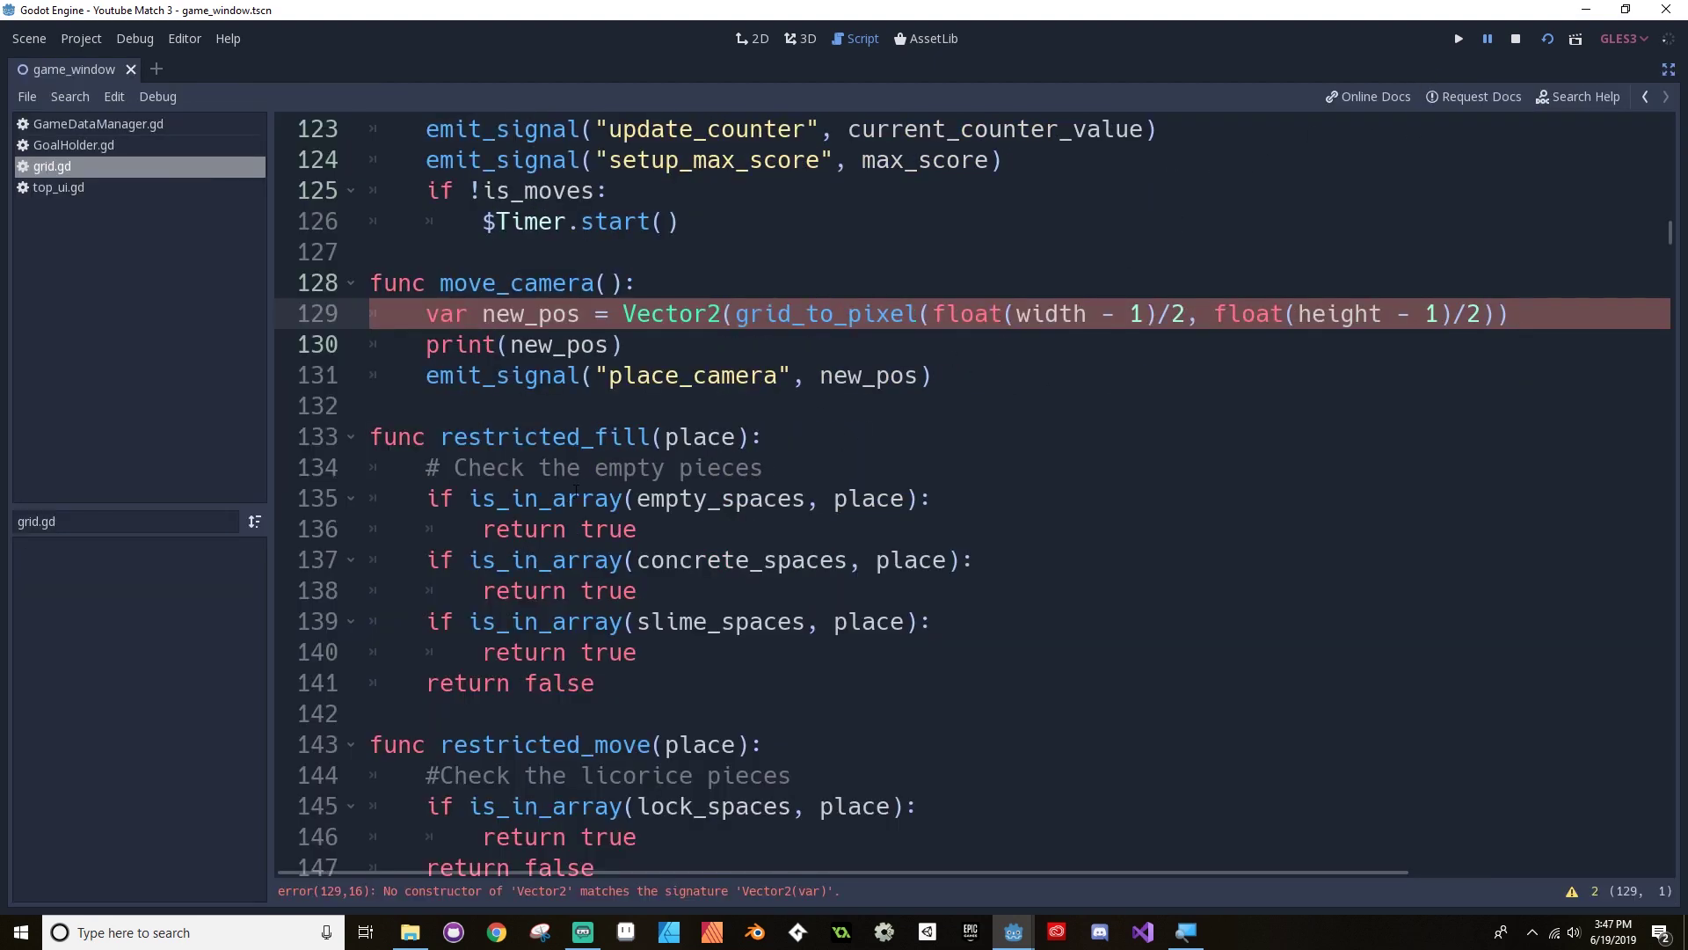
scroll(580, 489, up, 3)
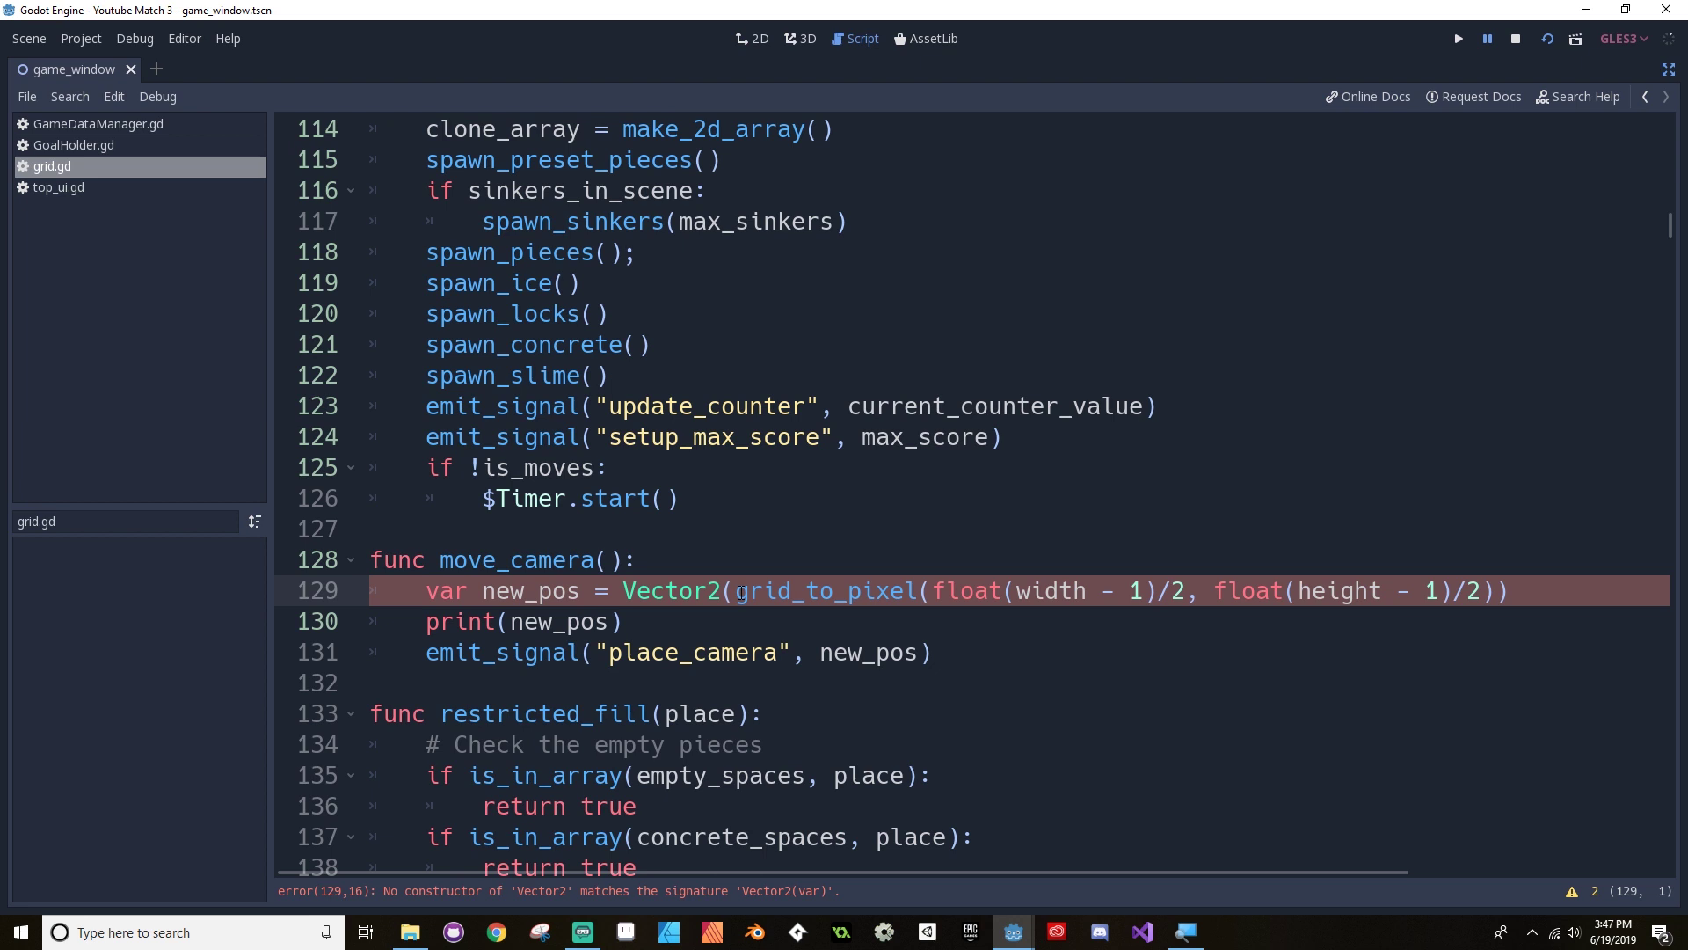
Step: Change line 129 to new_pos = grid_to_pixel(float(width - 1)/2, float(height - 1)/2)
click(740, 594)
key(BackSpace)
key(BackSpace)
key(BackSpace)
key(BackSpace)
key(BackSpace)
key(BackSpace)
key(BackSpace)
key(BackSpace)
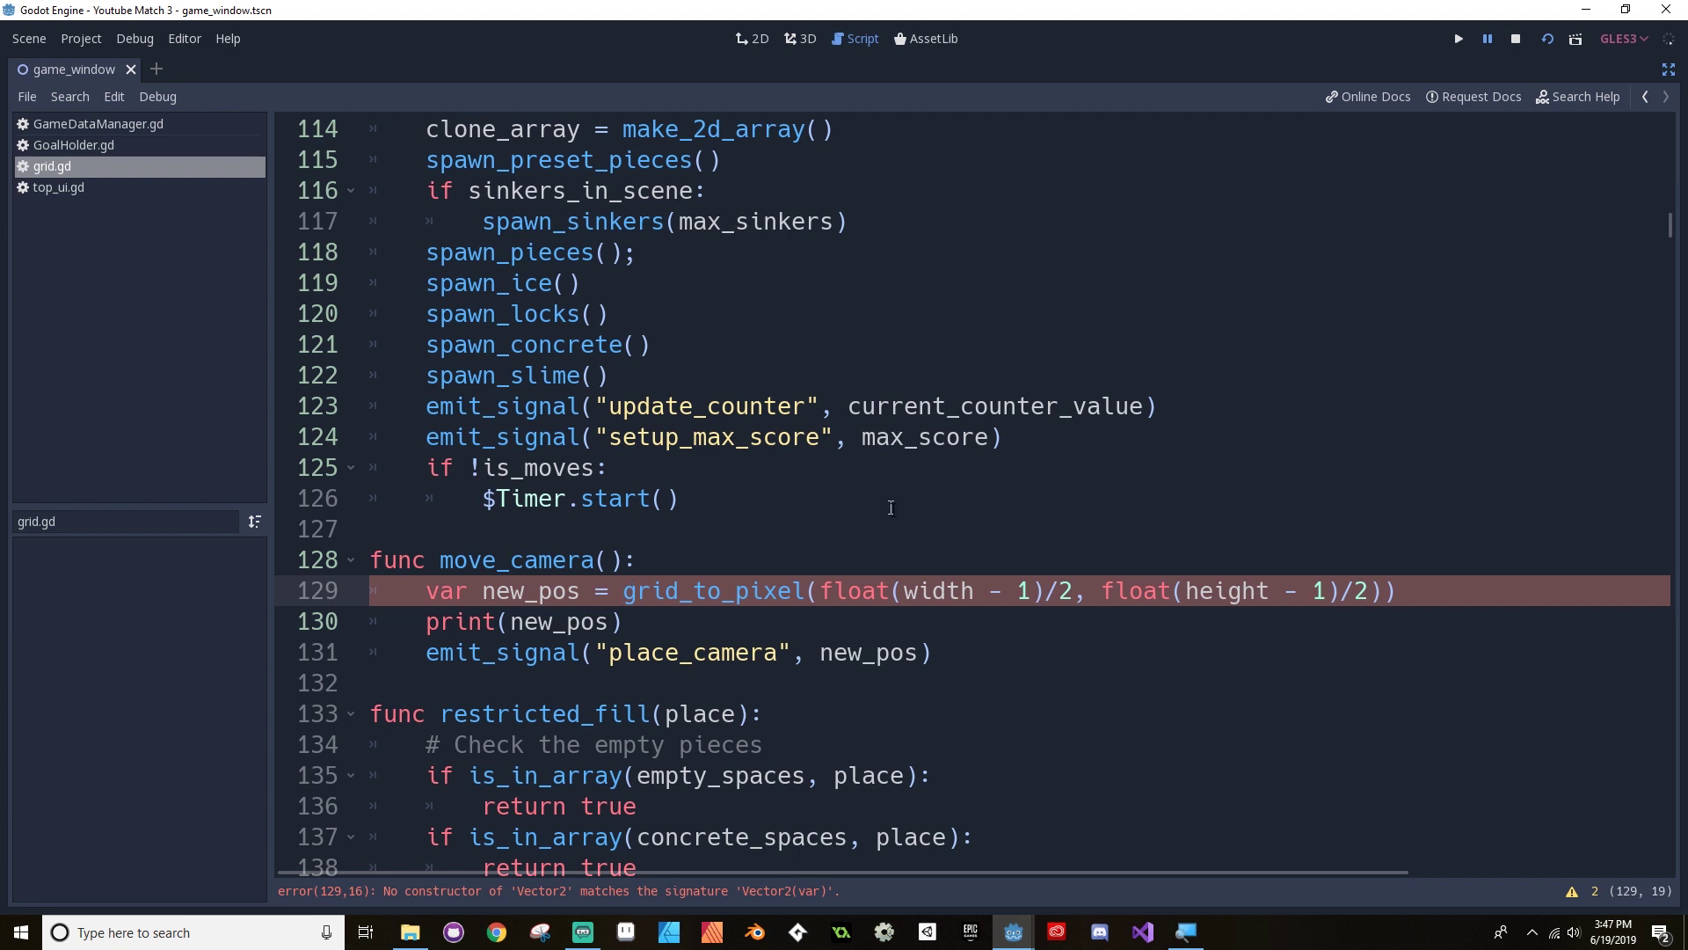
click(1397, 591)
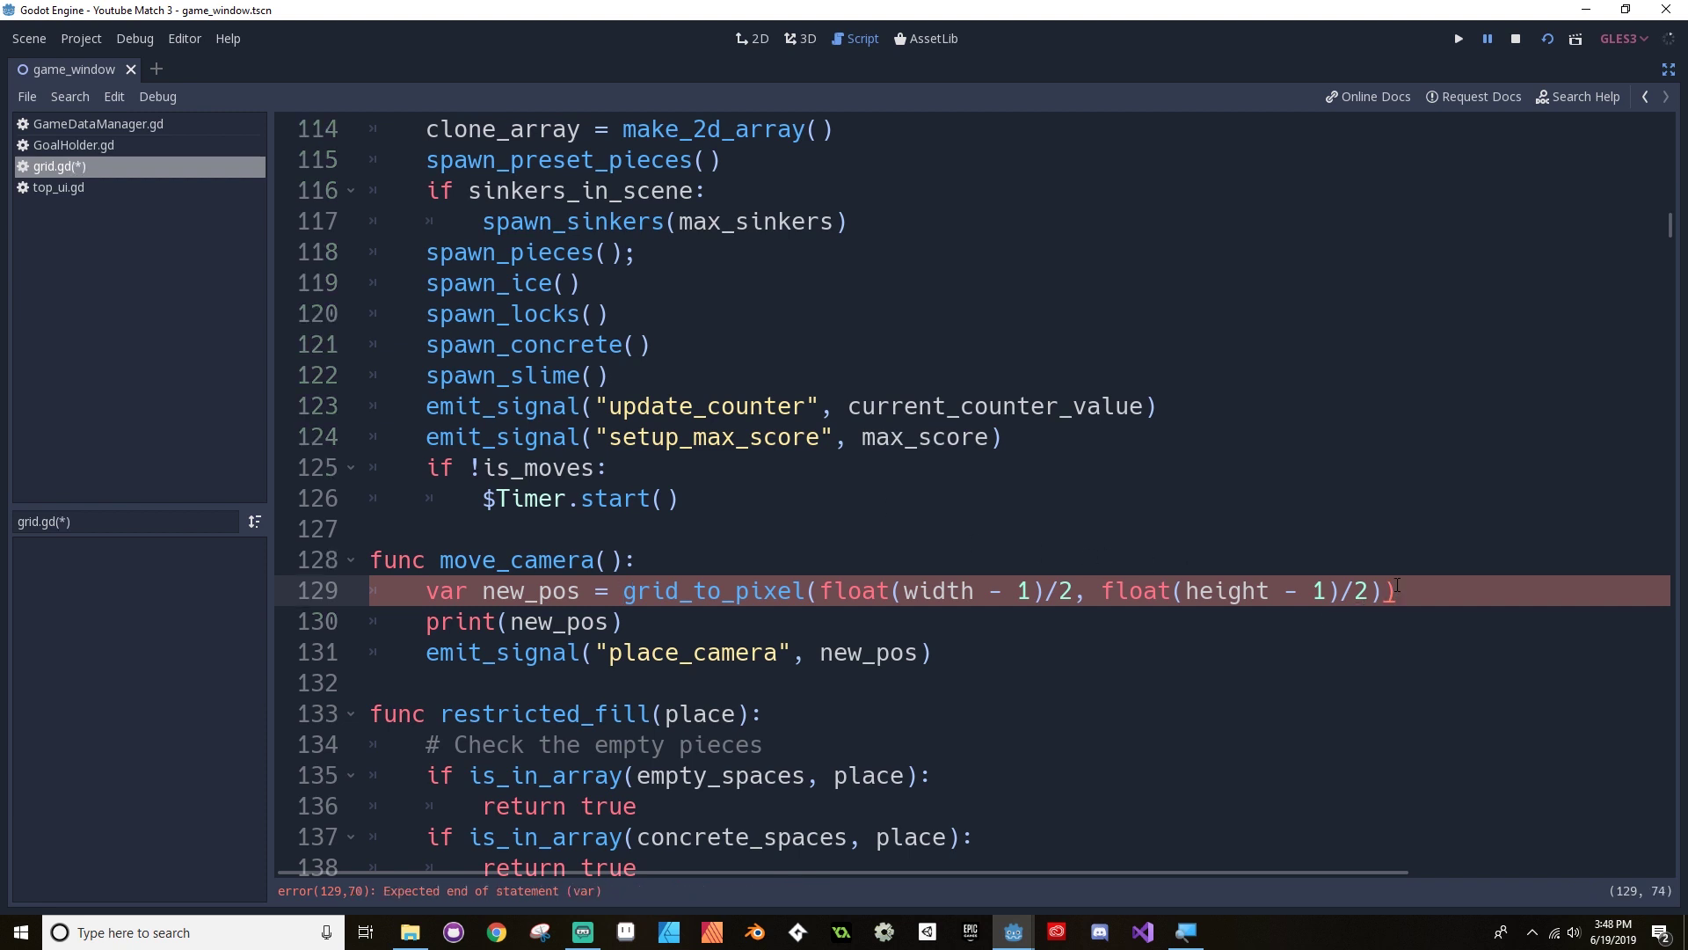
key(BackSpace)
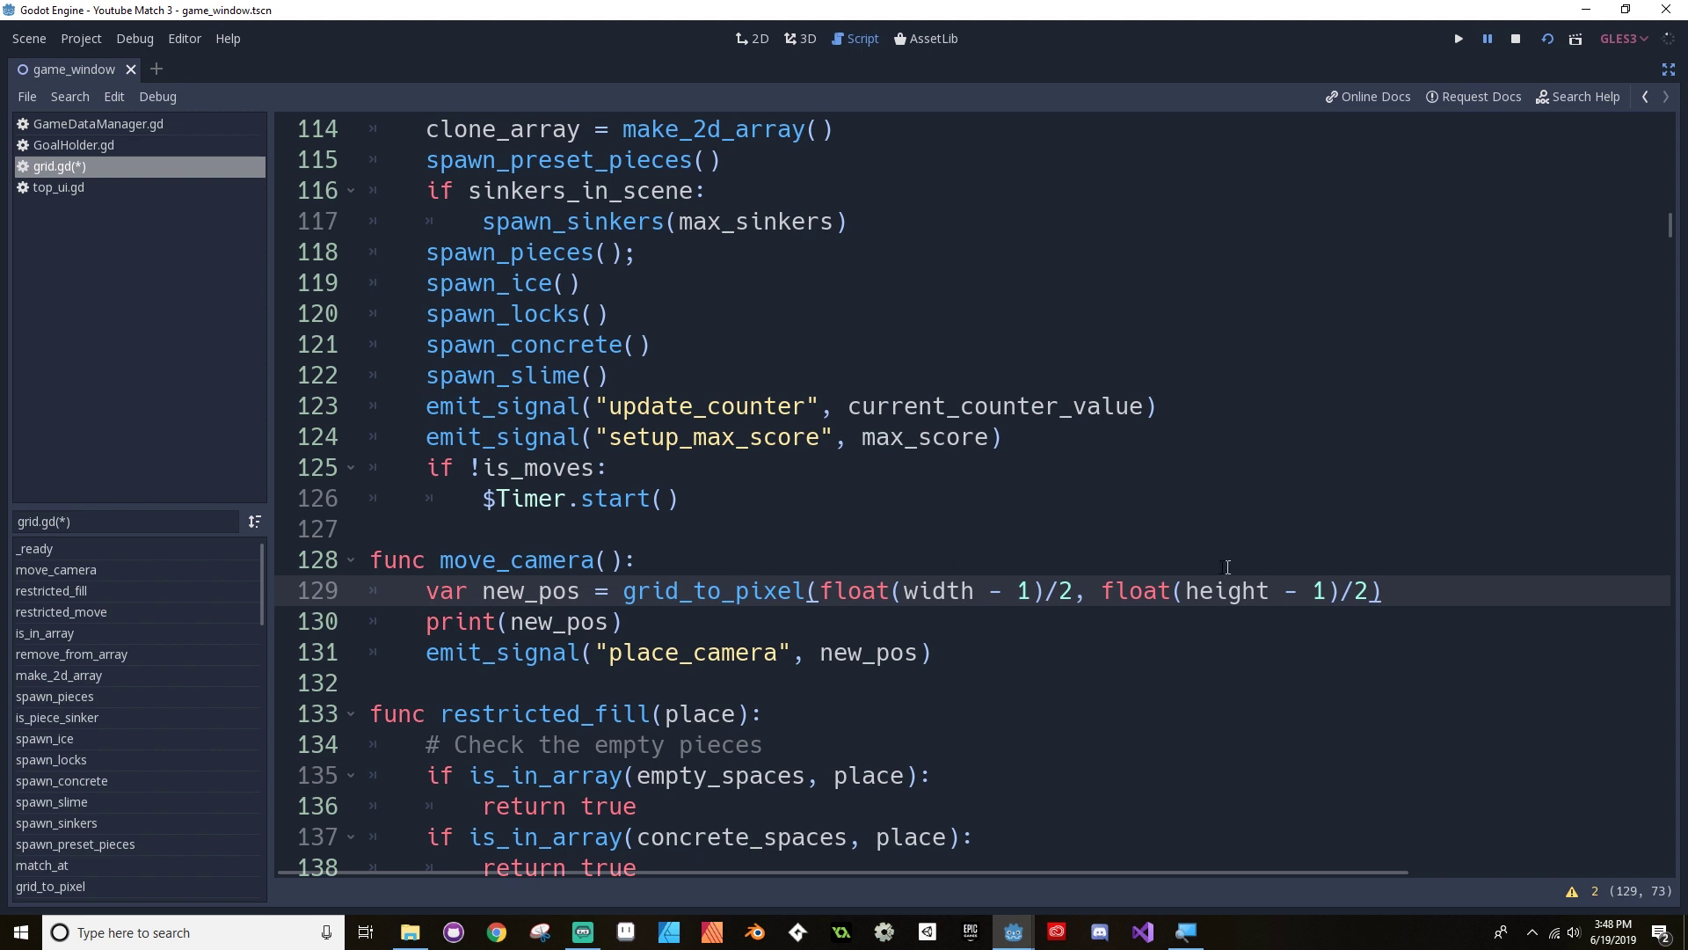
Step: Rerun the game, restore the editor side panels, and show the game_window scene
click(1548, 39)
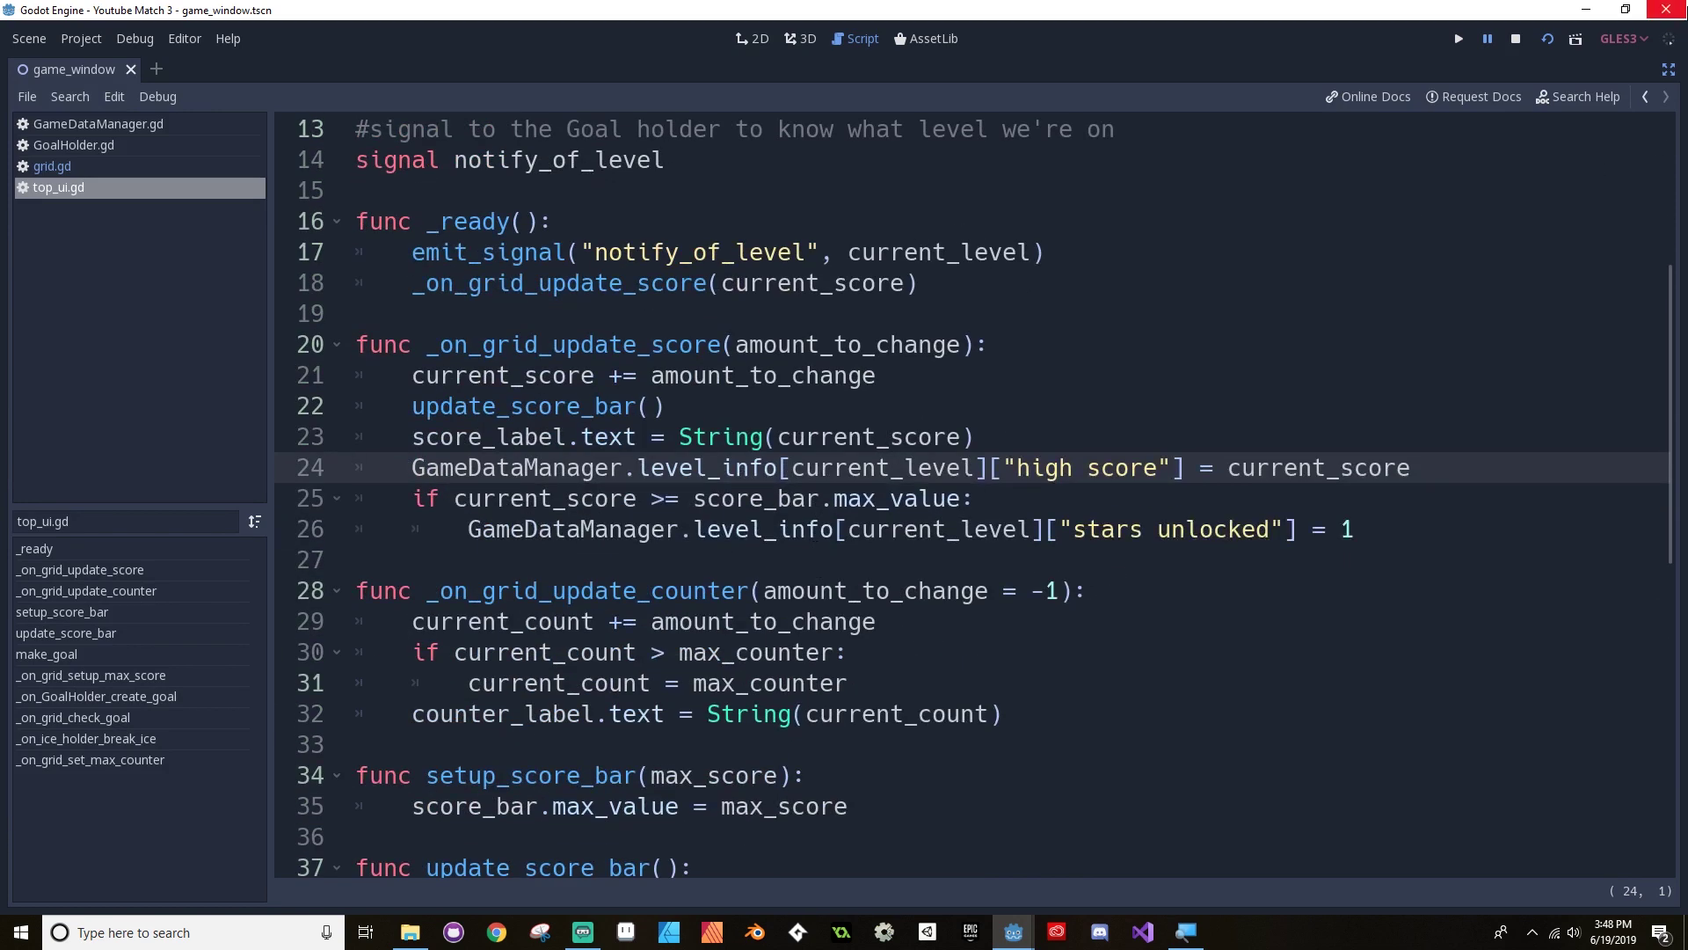
click(1669, 69)
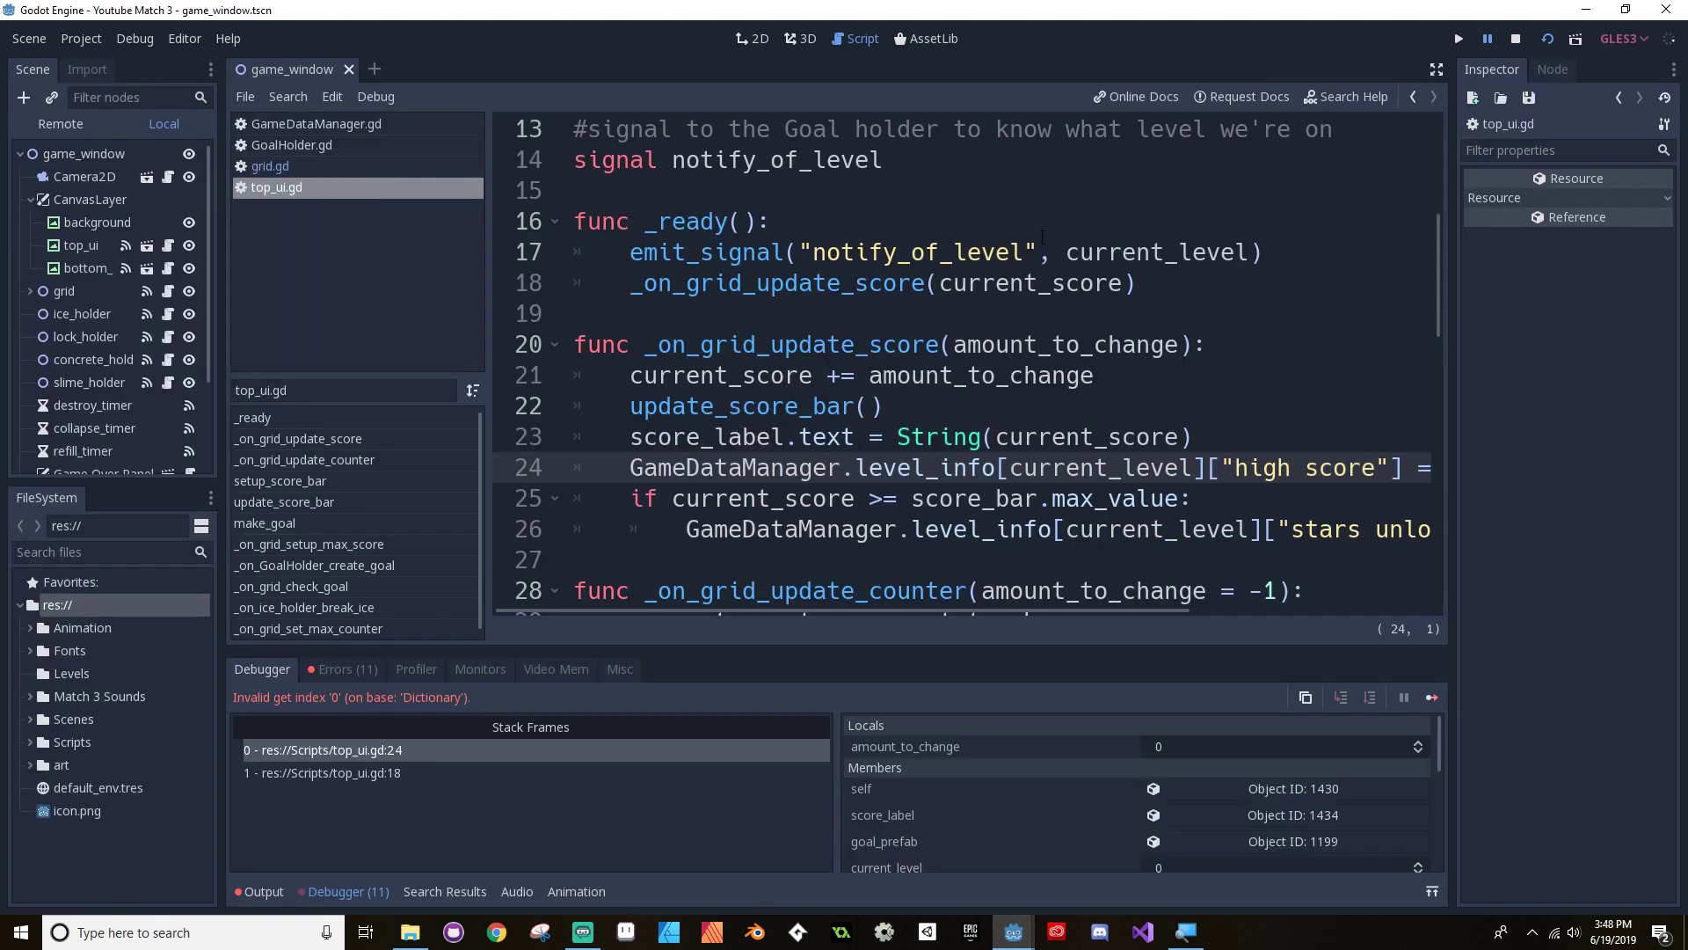
click(124, 156)
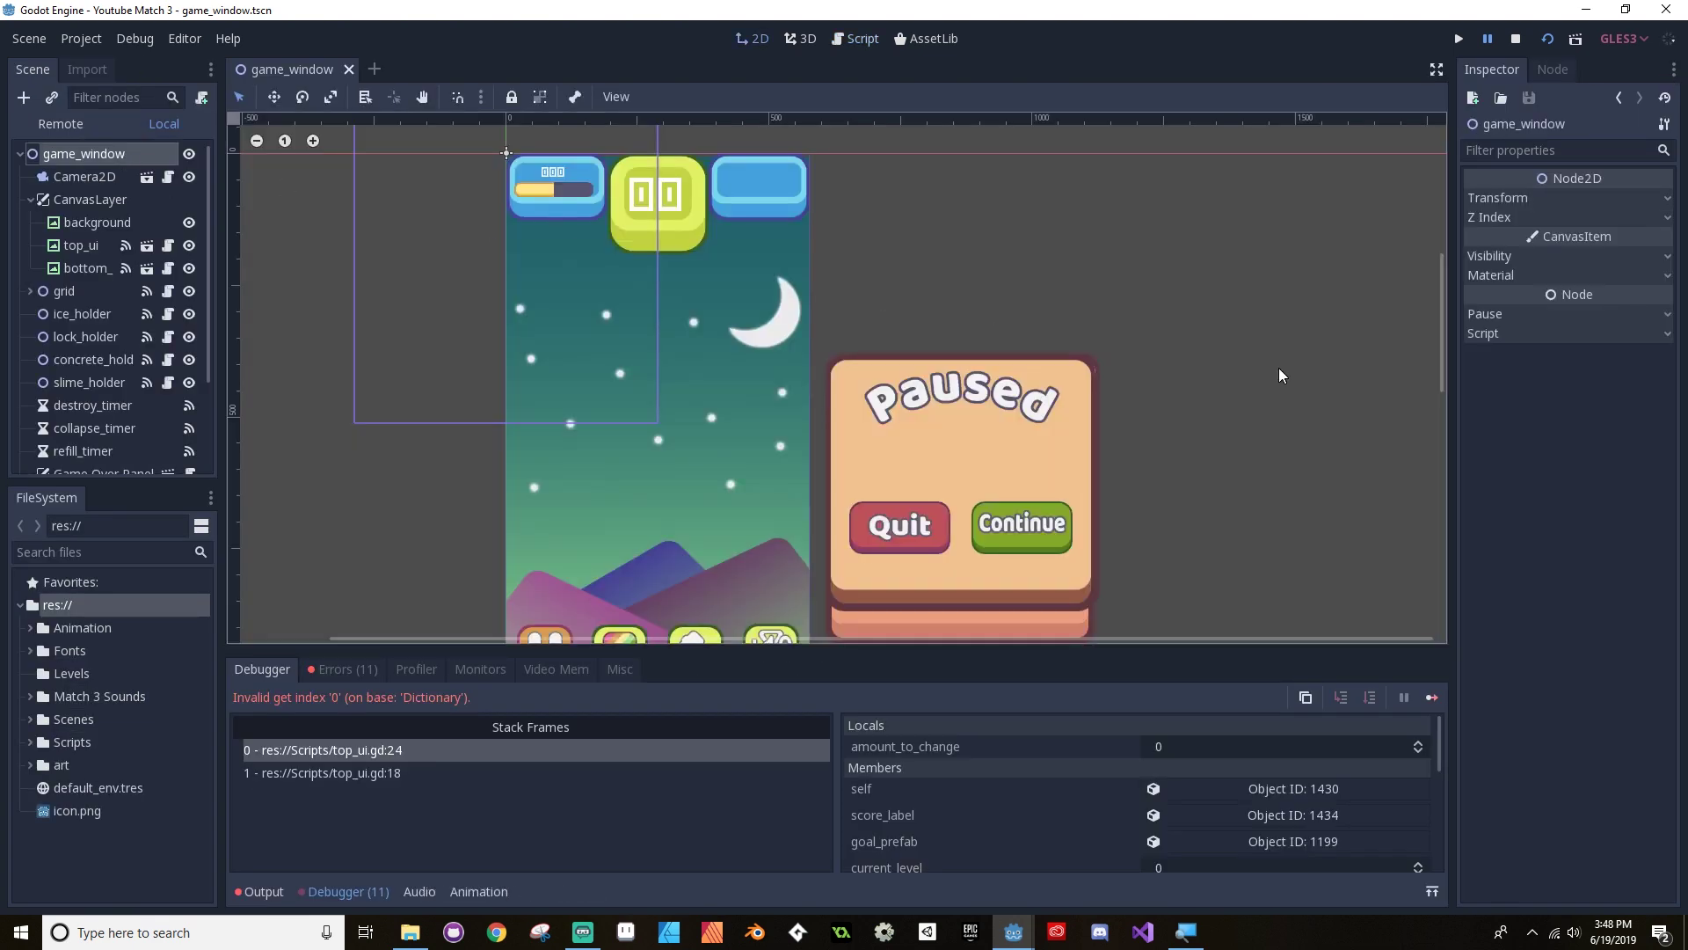
Step: Inspect the grid, top_ui and bottom_ui nodes, then go to the top_ui.gd line 24 error
click(64, 294)
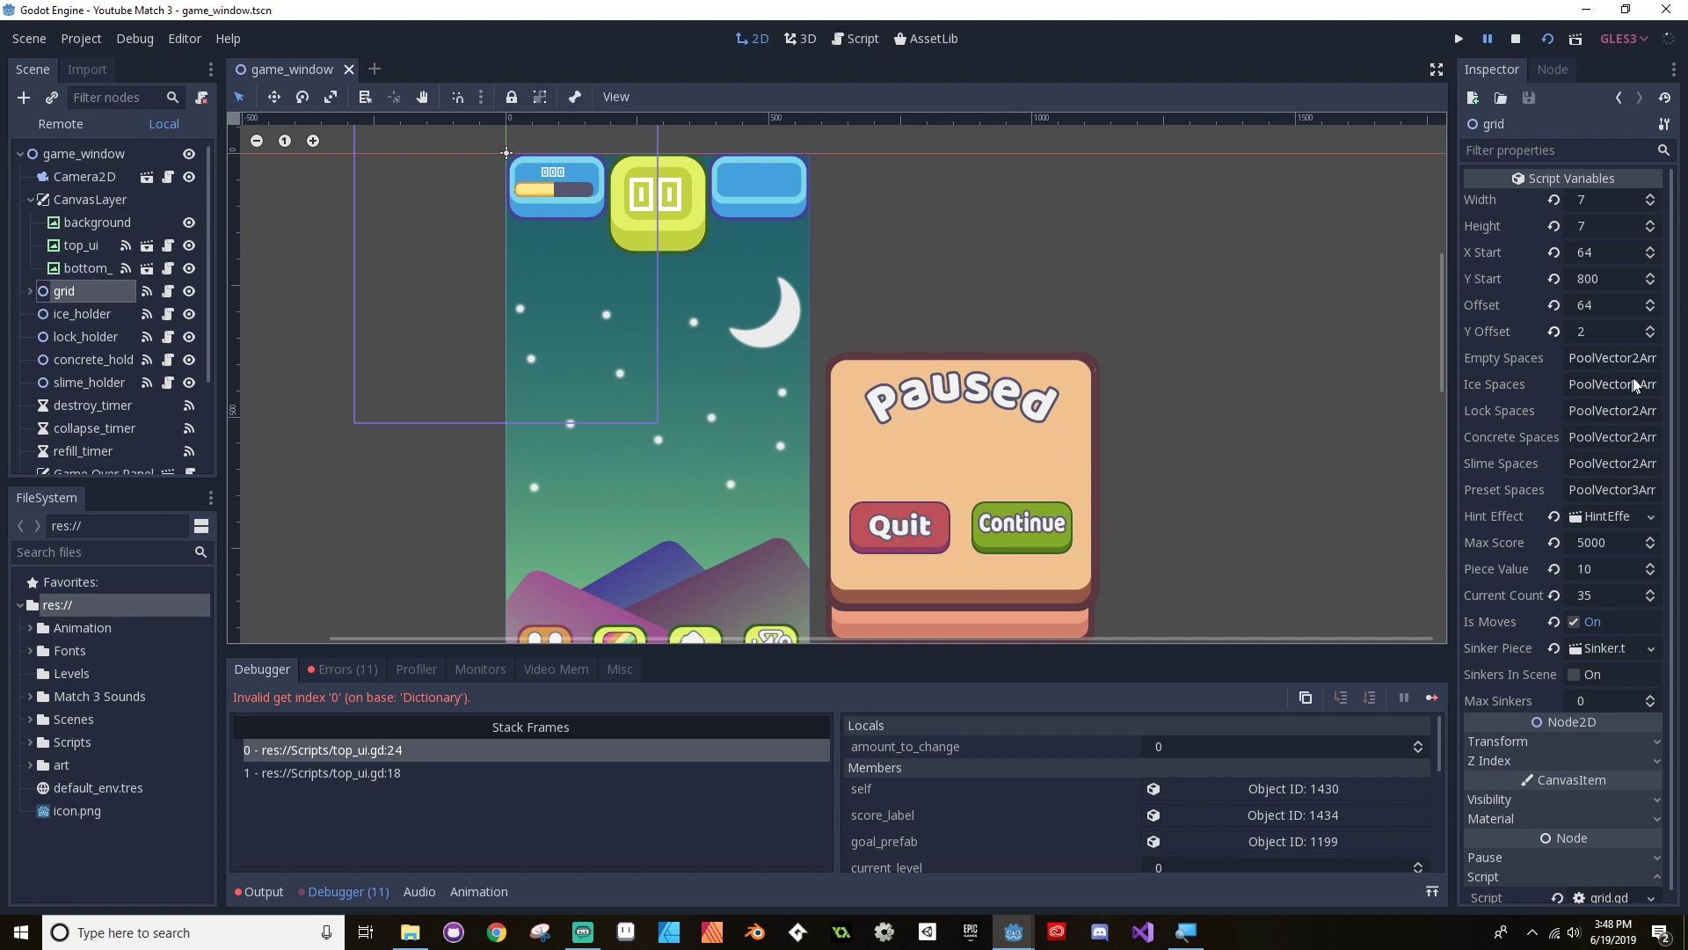
click(81, 250)
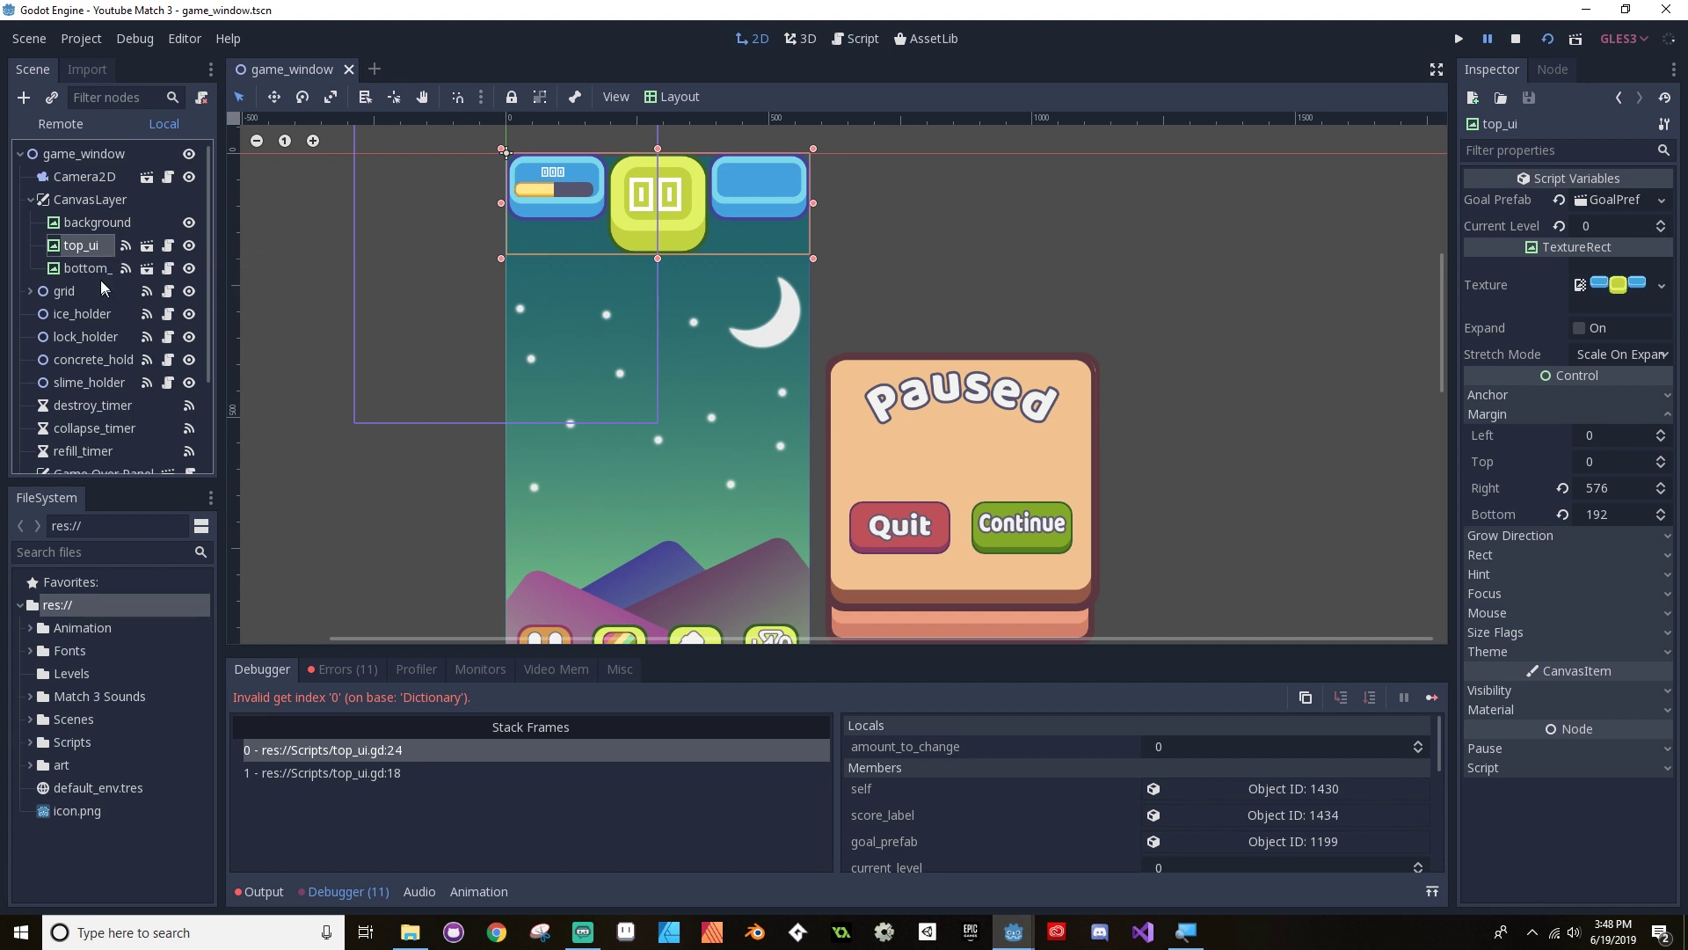
click(97, 273)
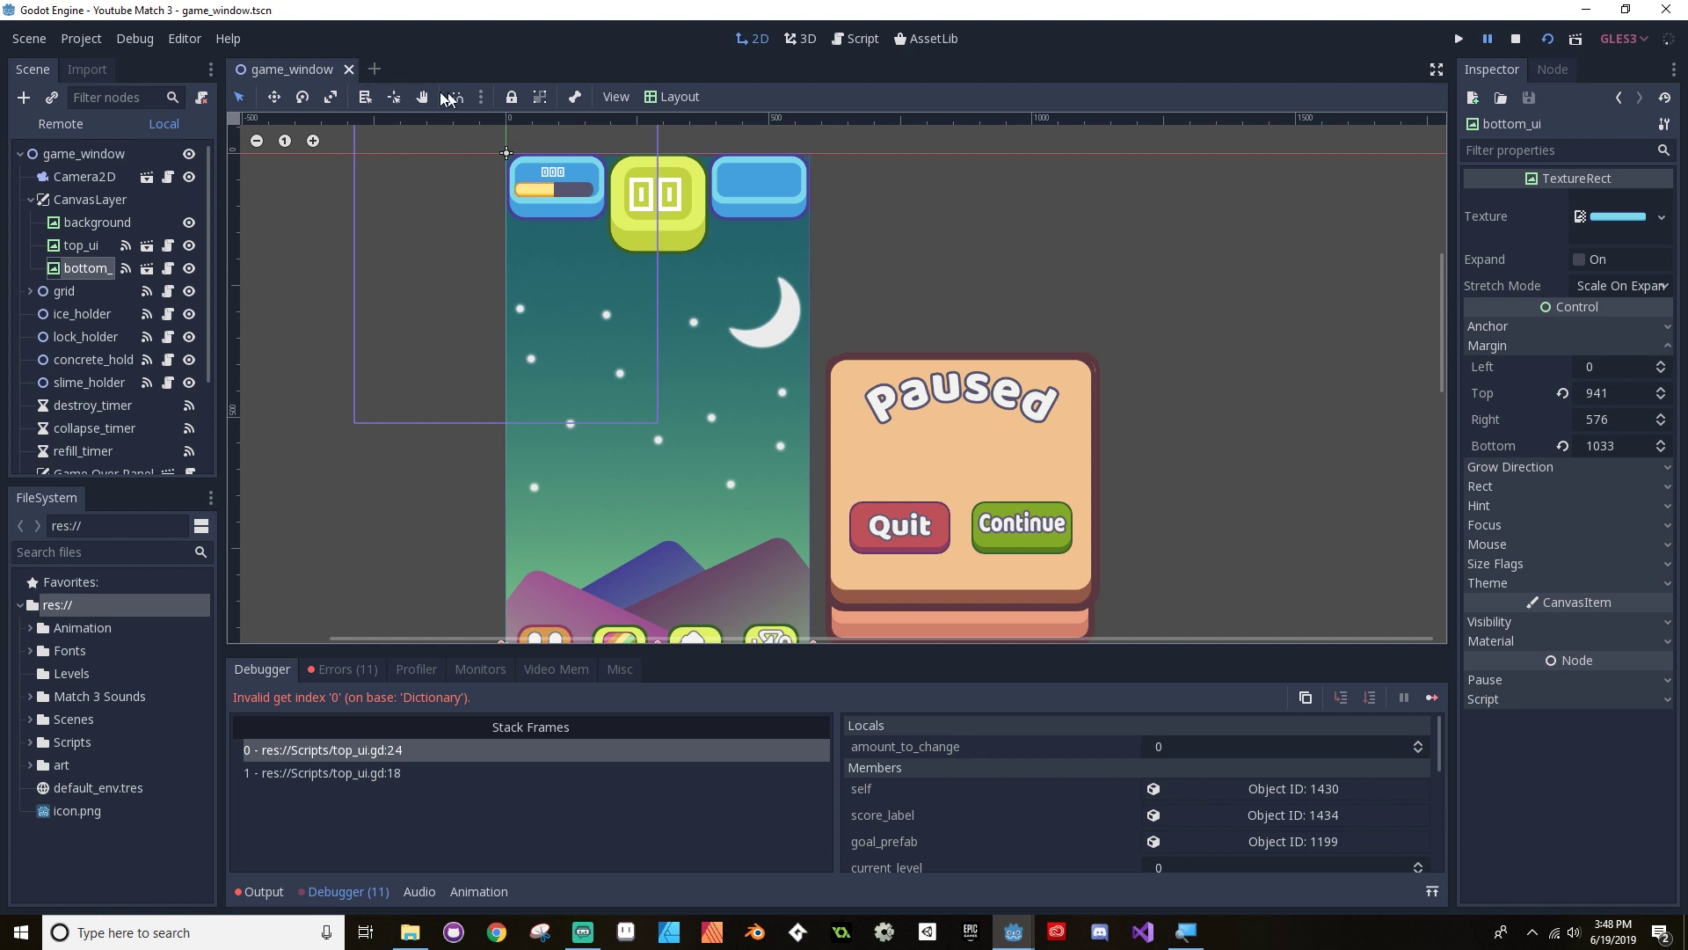
click(354, 754)
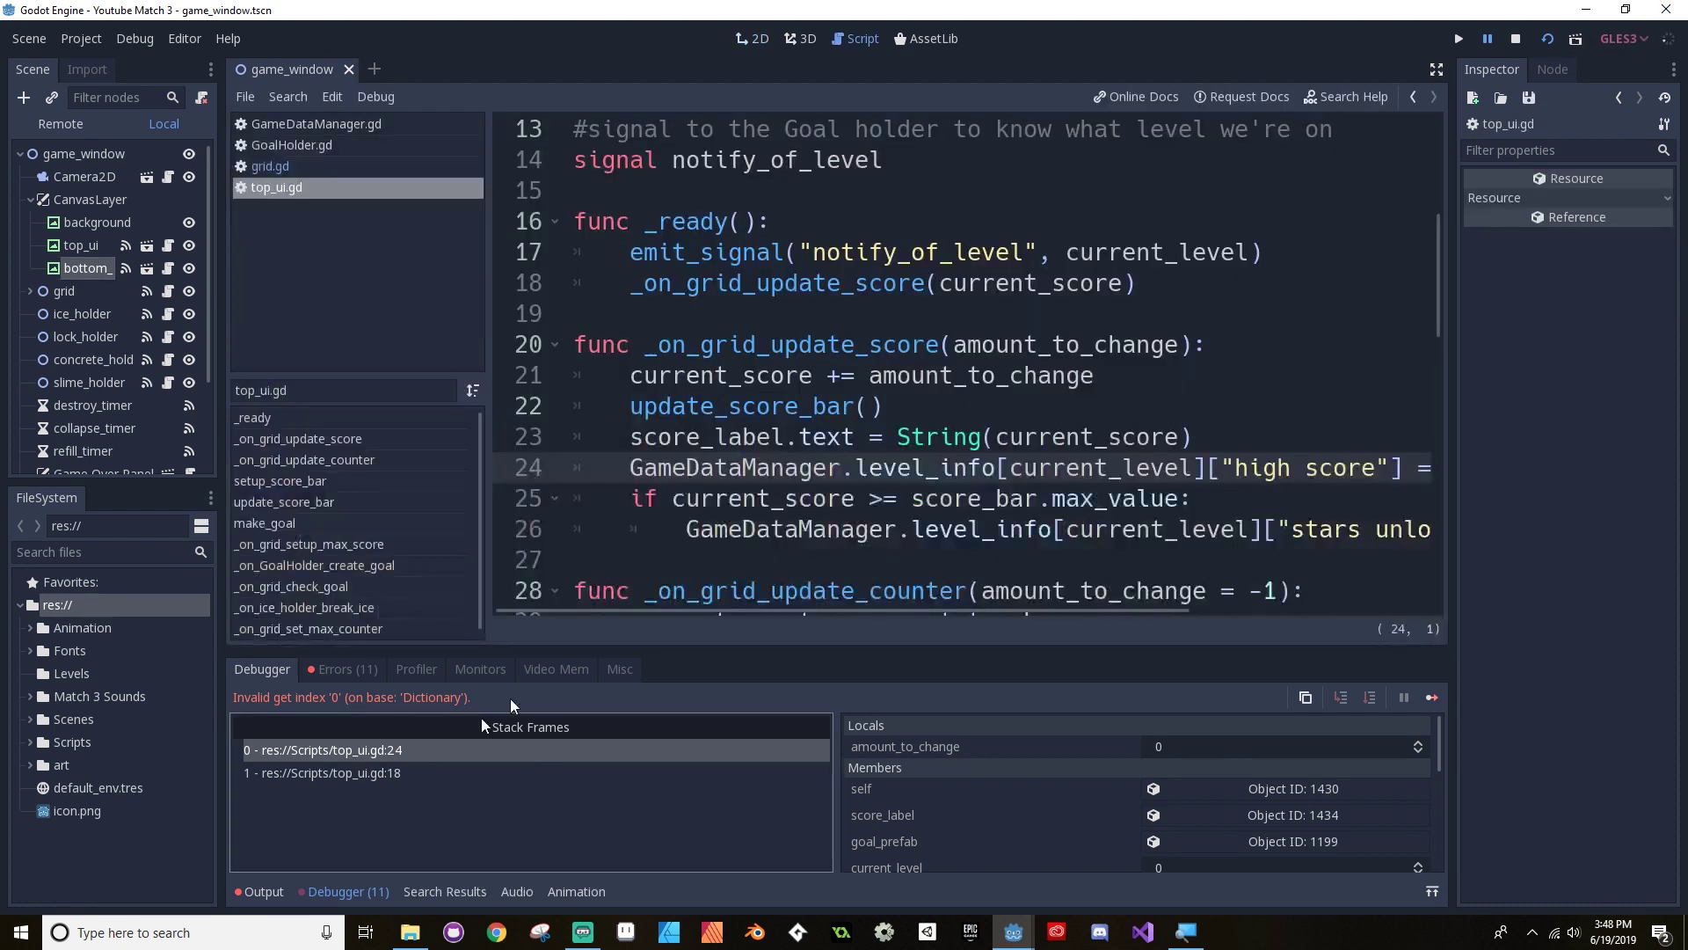
Step: Guard the high-score line with 'if GameDataManager.level_info.has(current_level):' and save top_ui.gd
click(1436, 69)
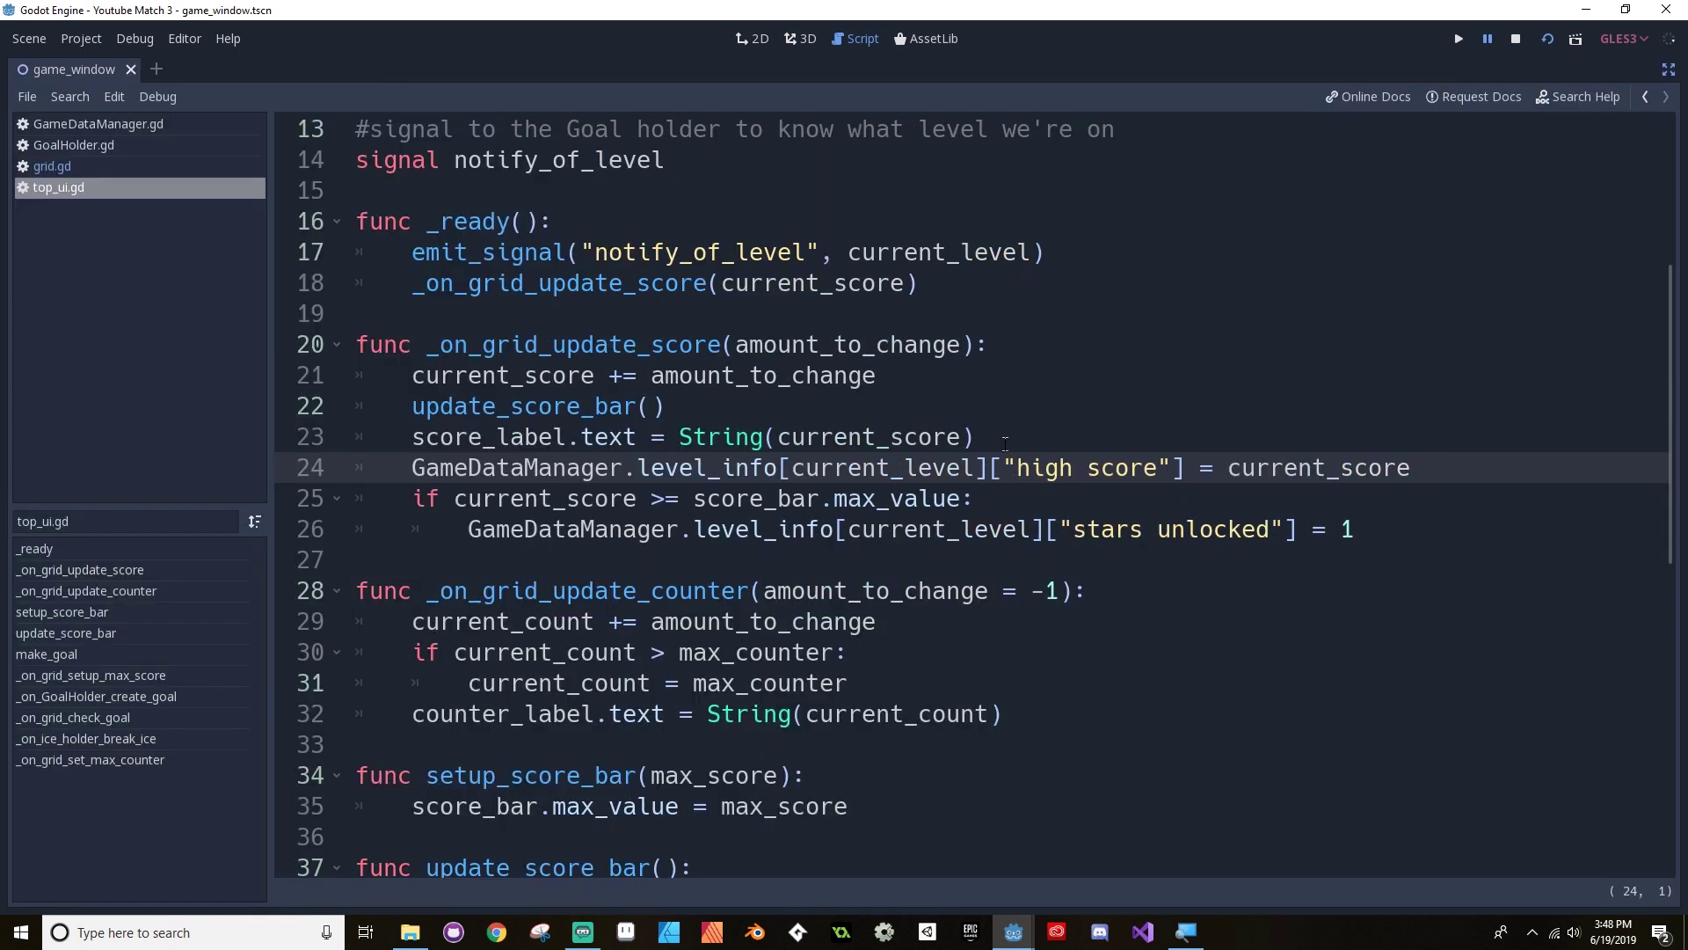
click(1005, 444)
key(Return)
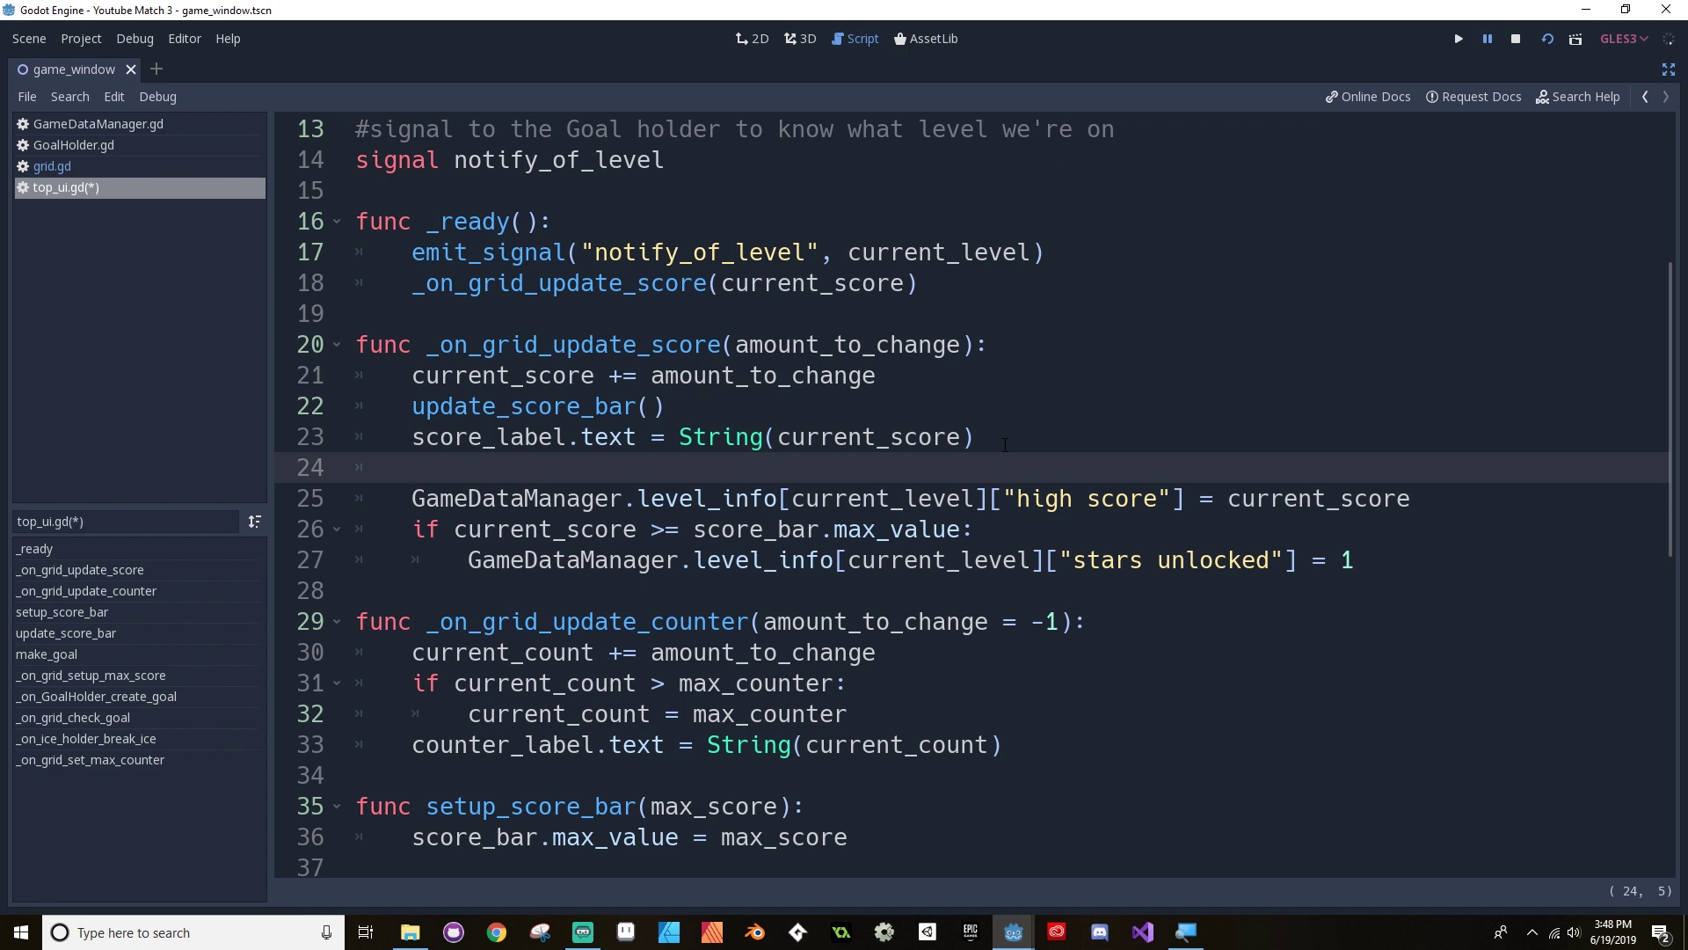
text(if GameDataManager)
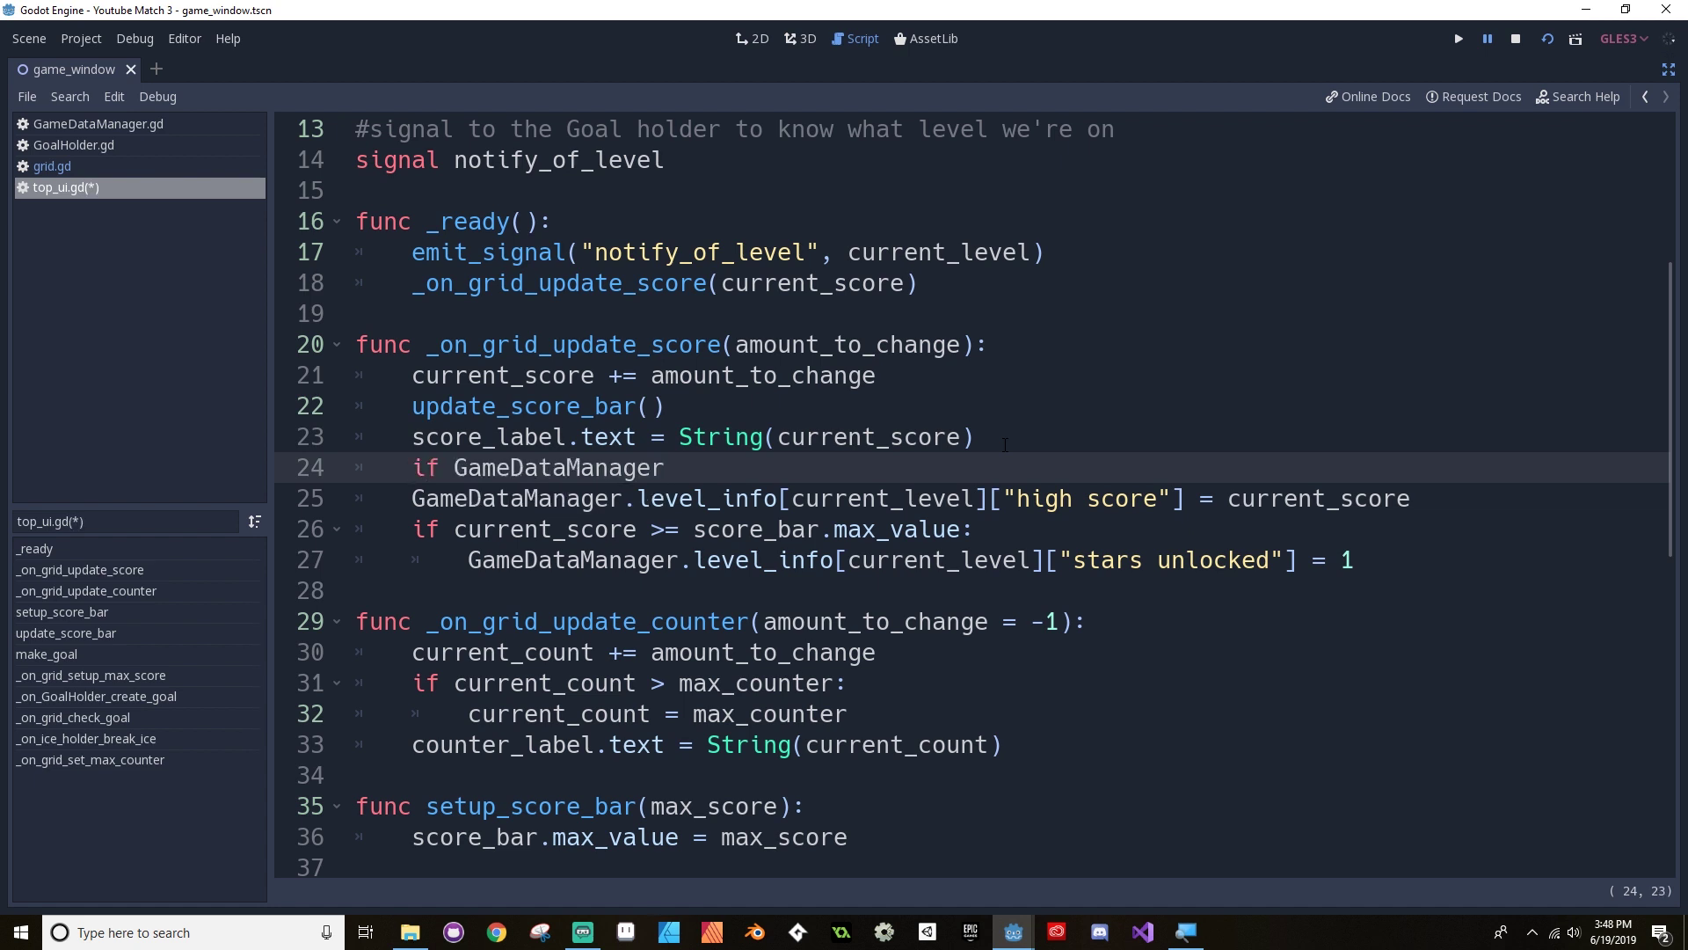
text(.level_info.has()
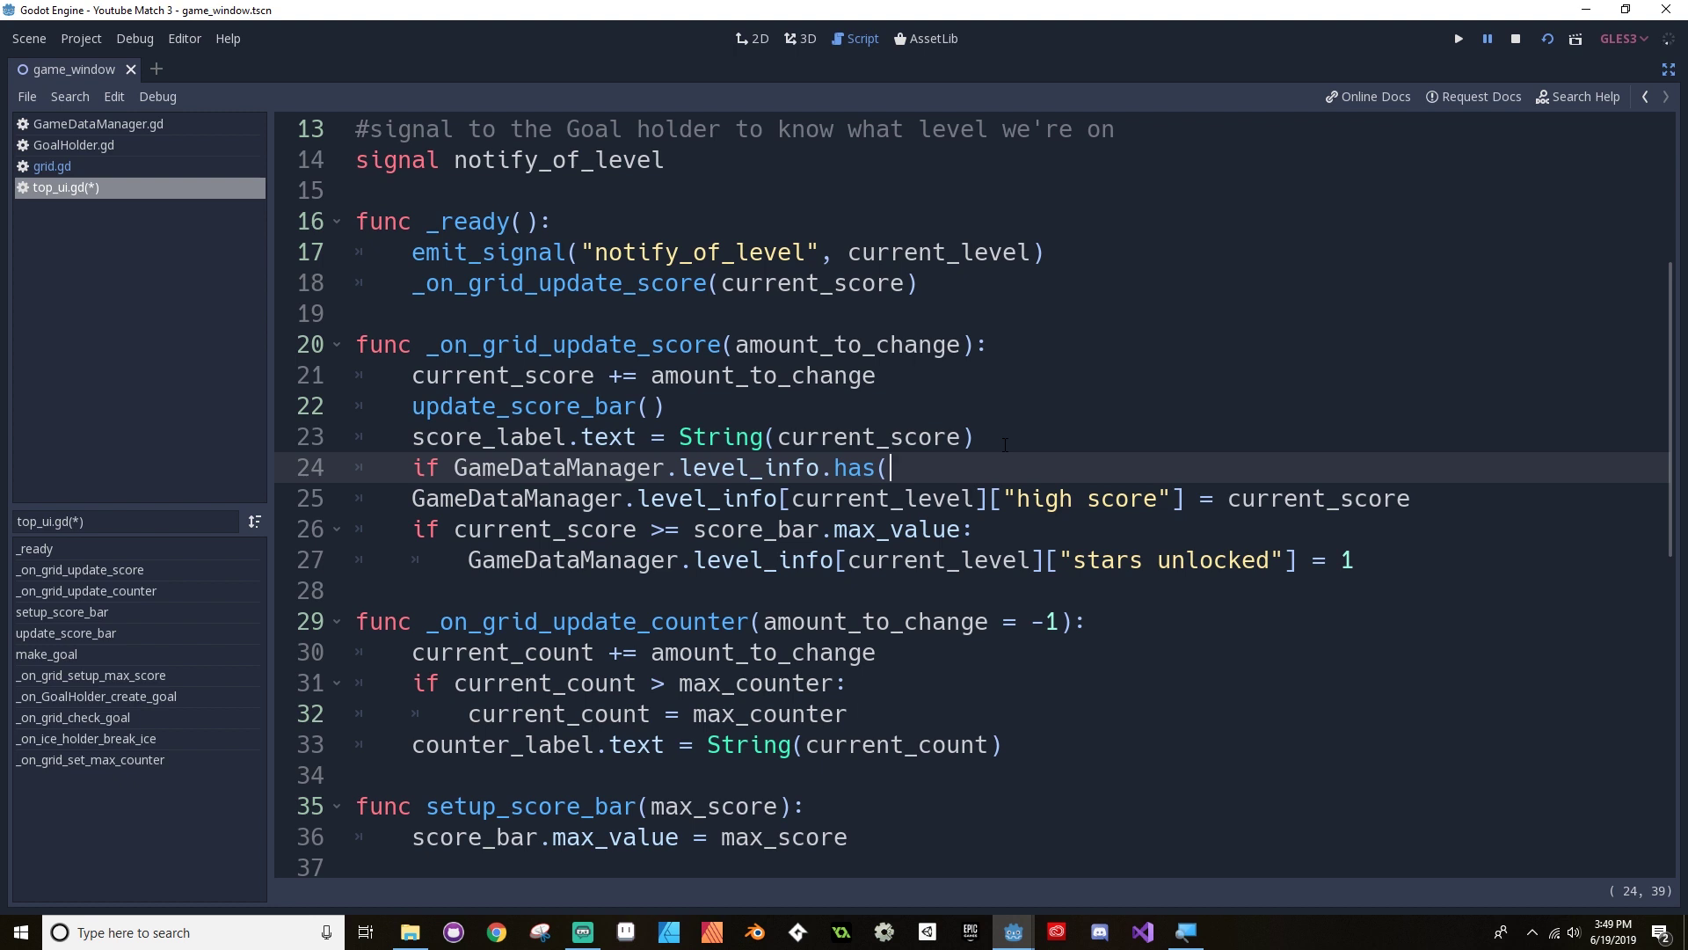
text(curr)
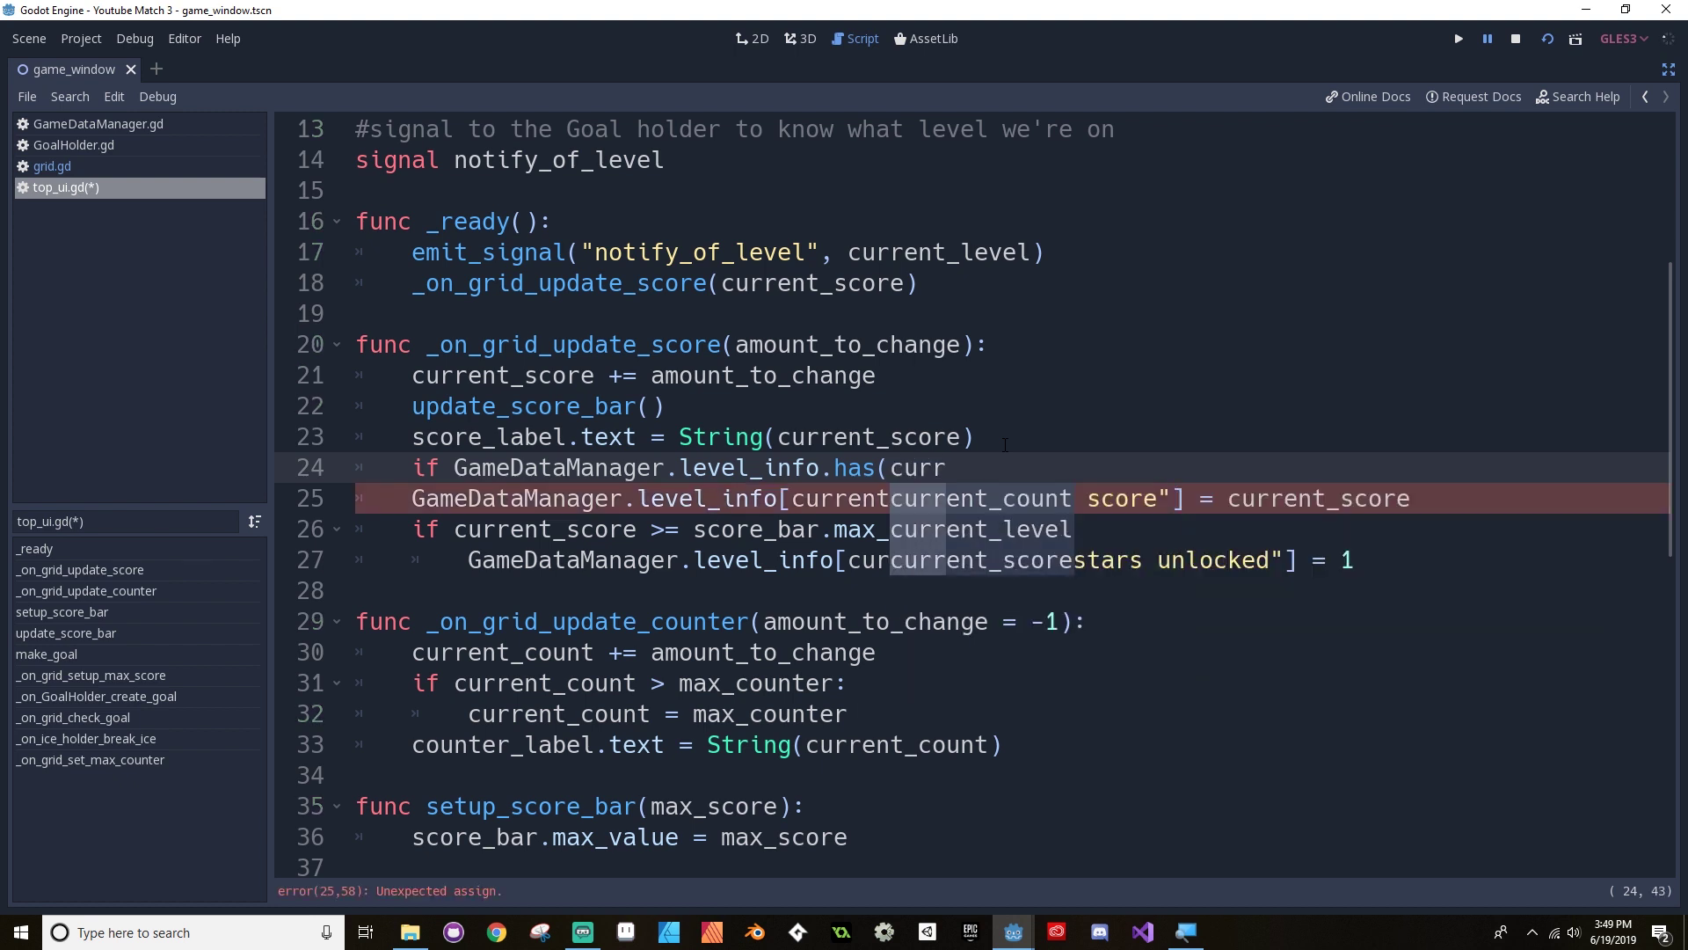
key(Down)
key(Return)
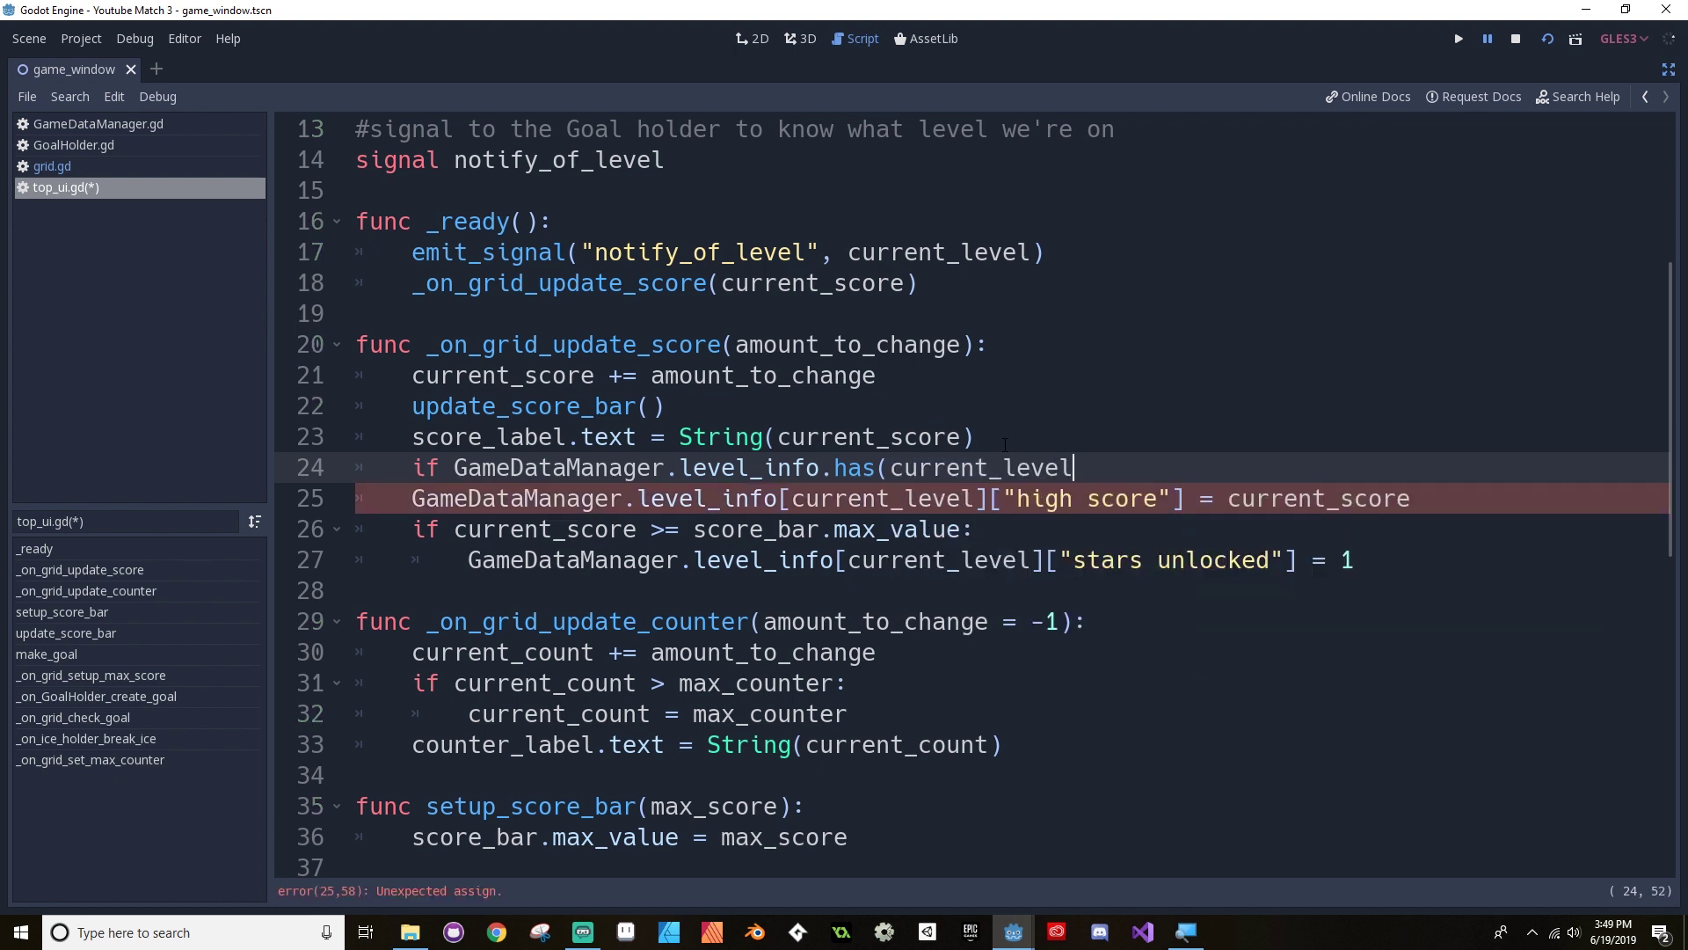
text():)
click(412, 497)
key(Tab)
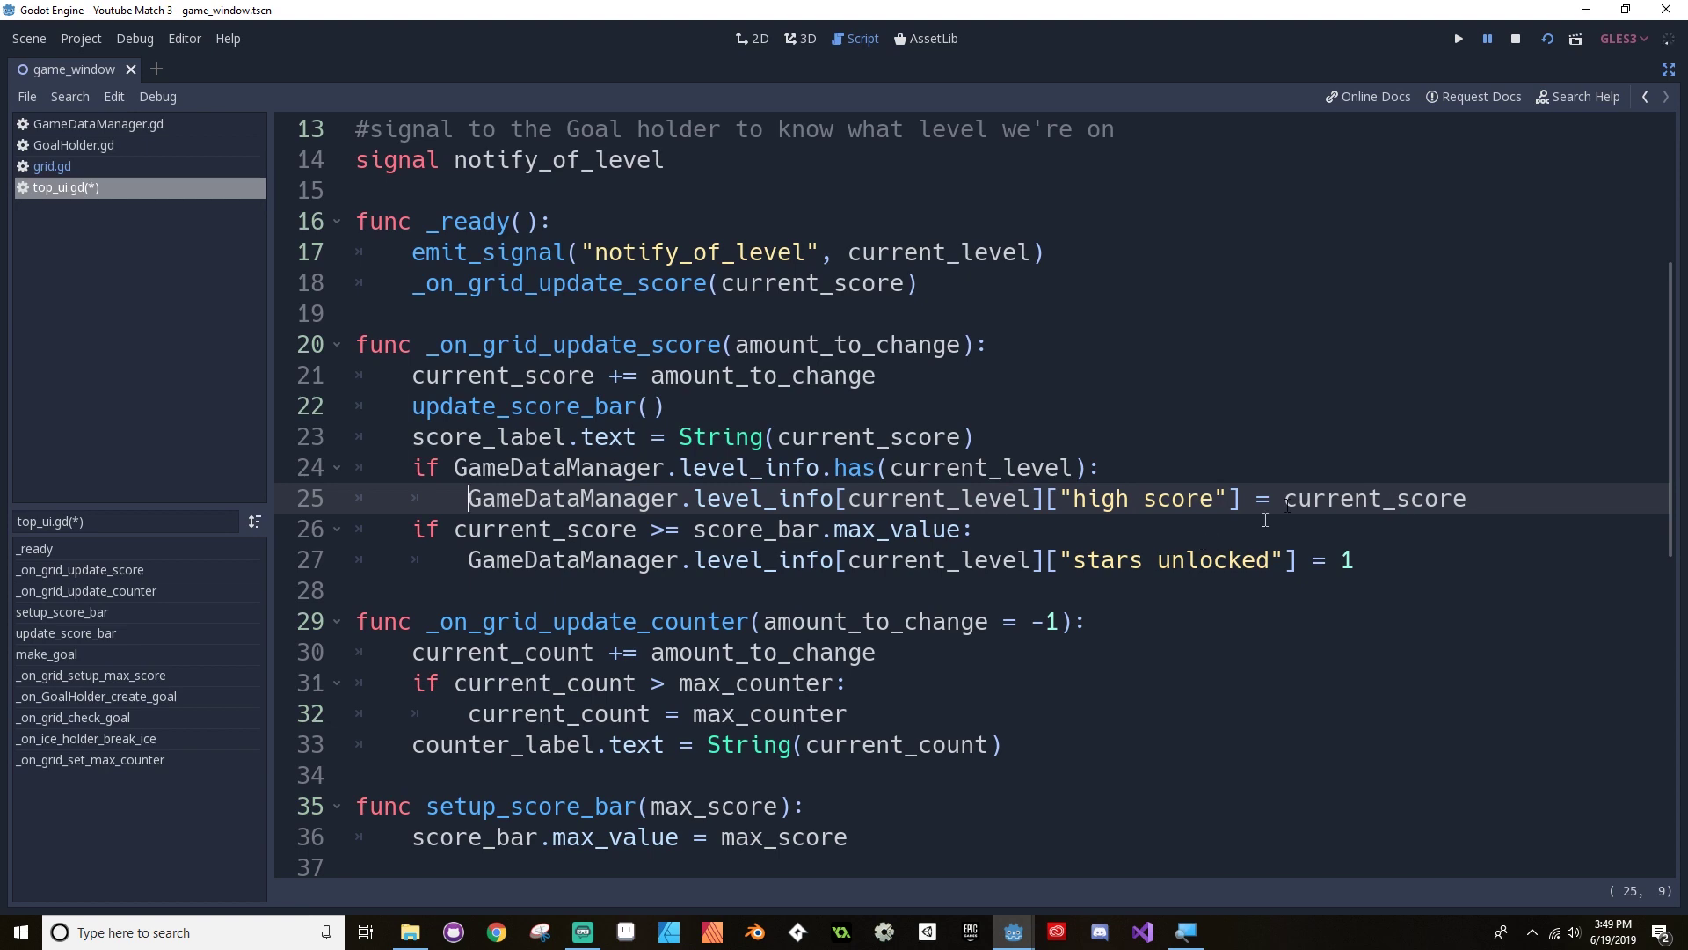
key(ctrl+s)
key(F5)
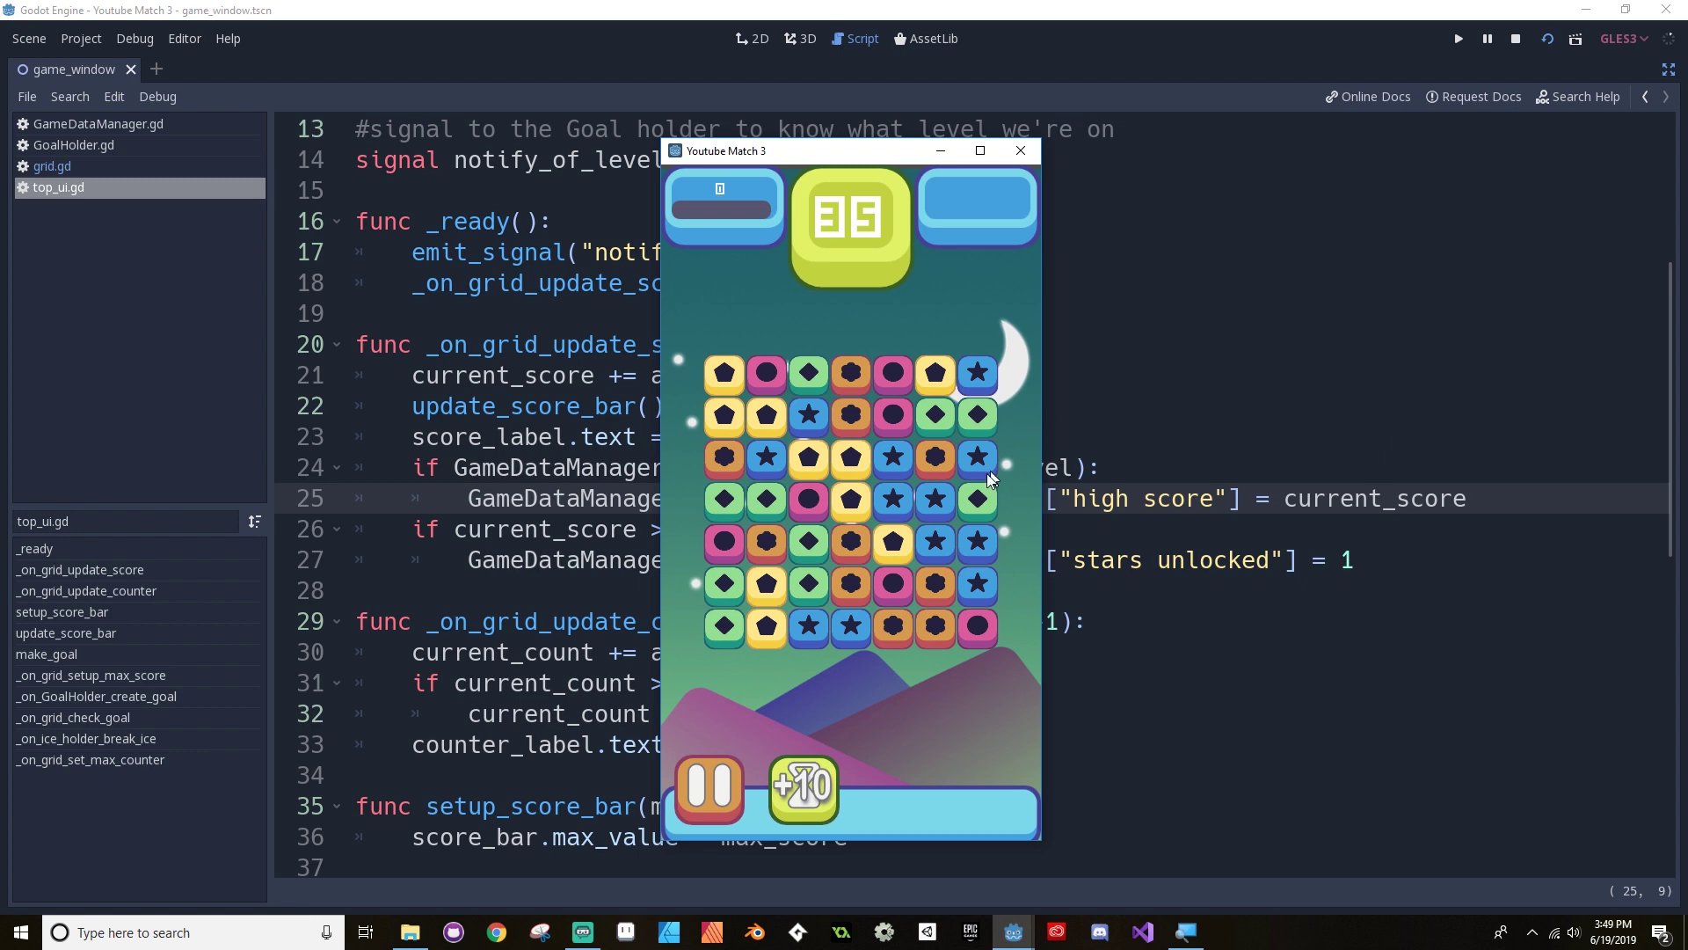
drag(937, 504, 930, 517)
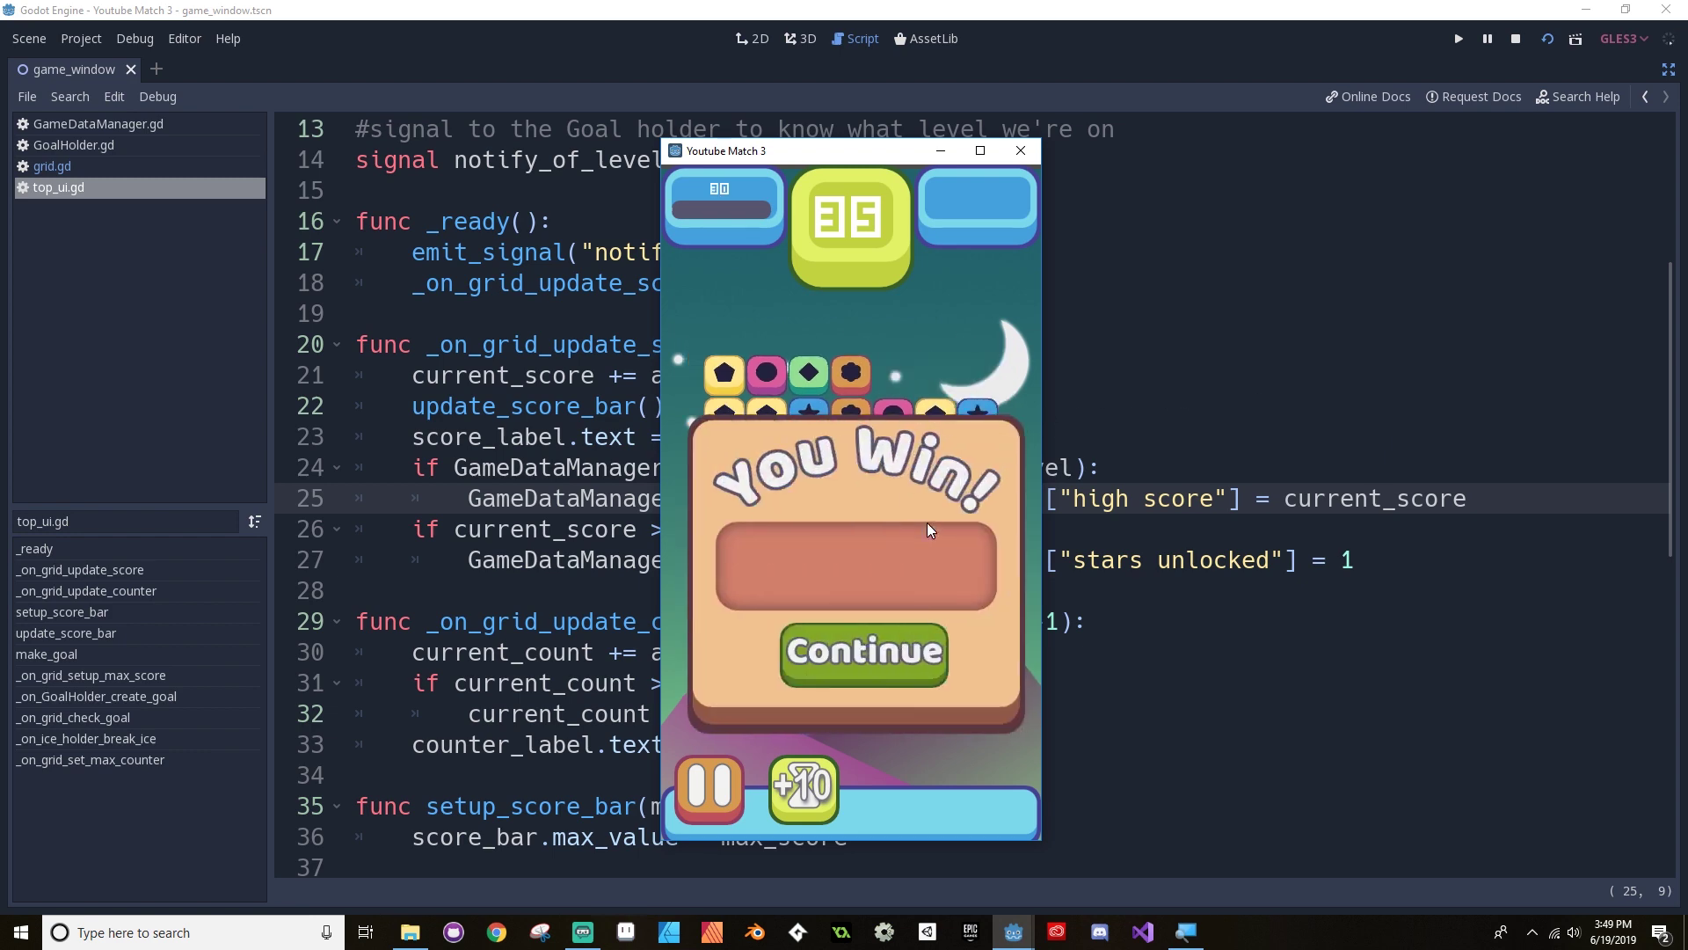
click(872, 652)
click(976, 466)
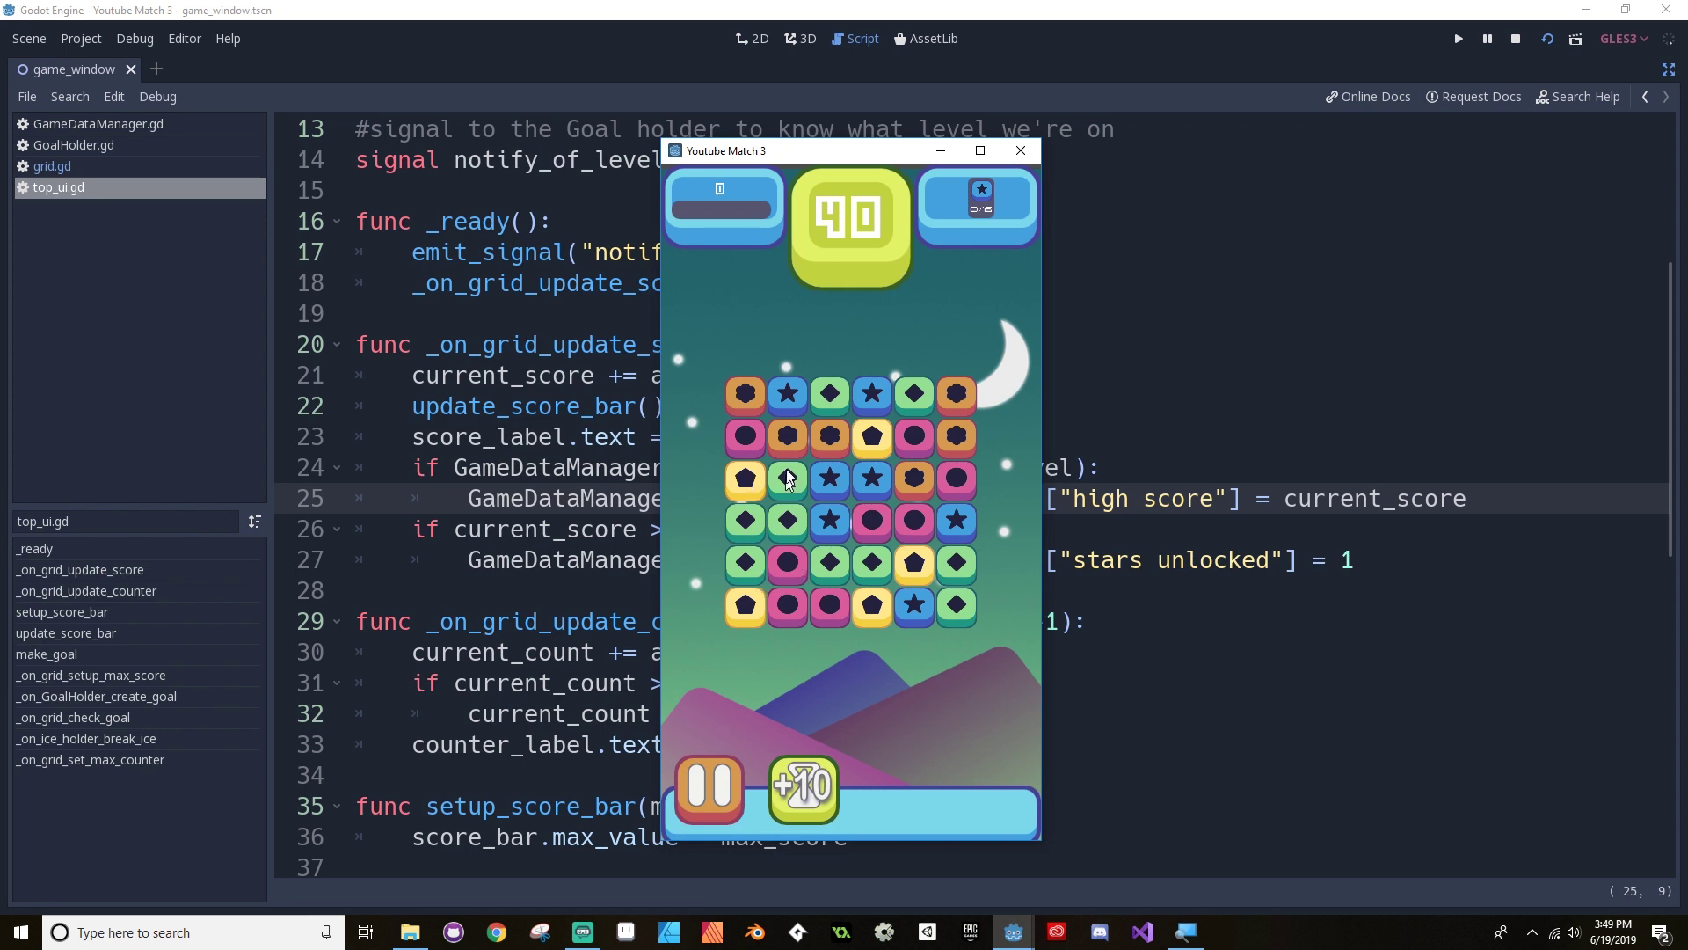
drag(762, 571, 800, 577)
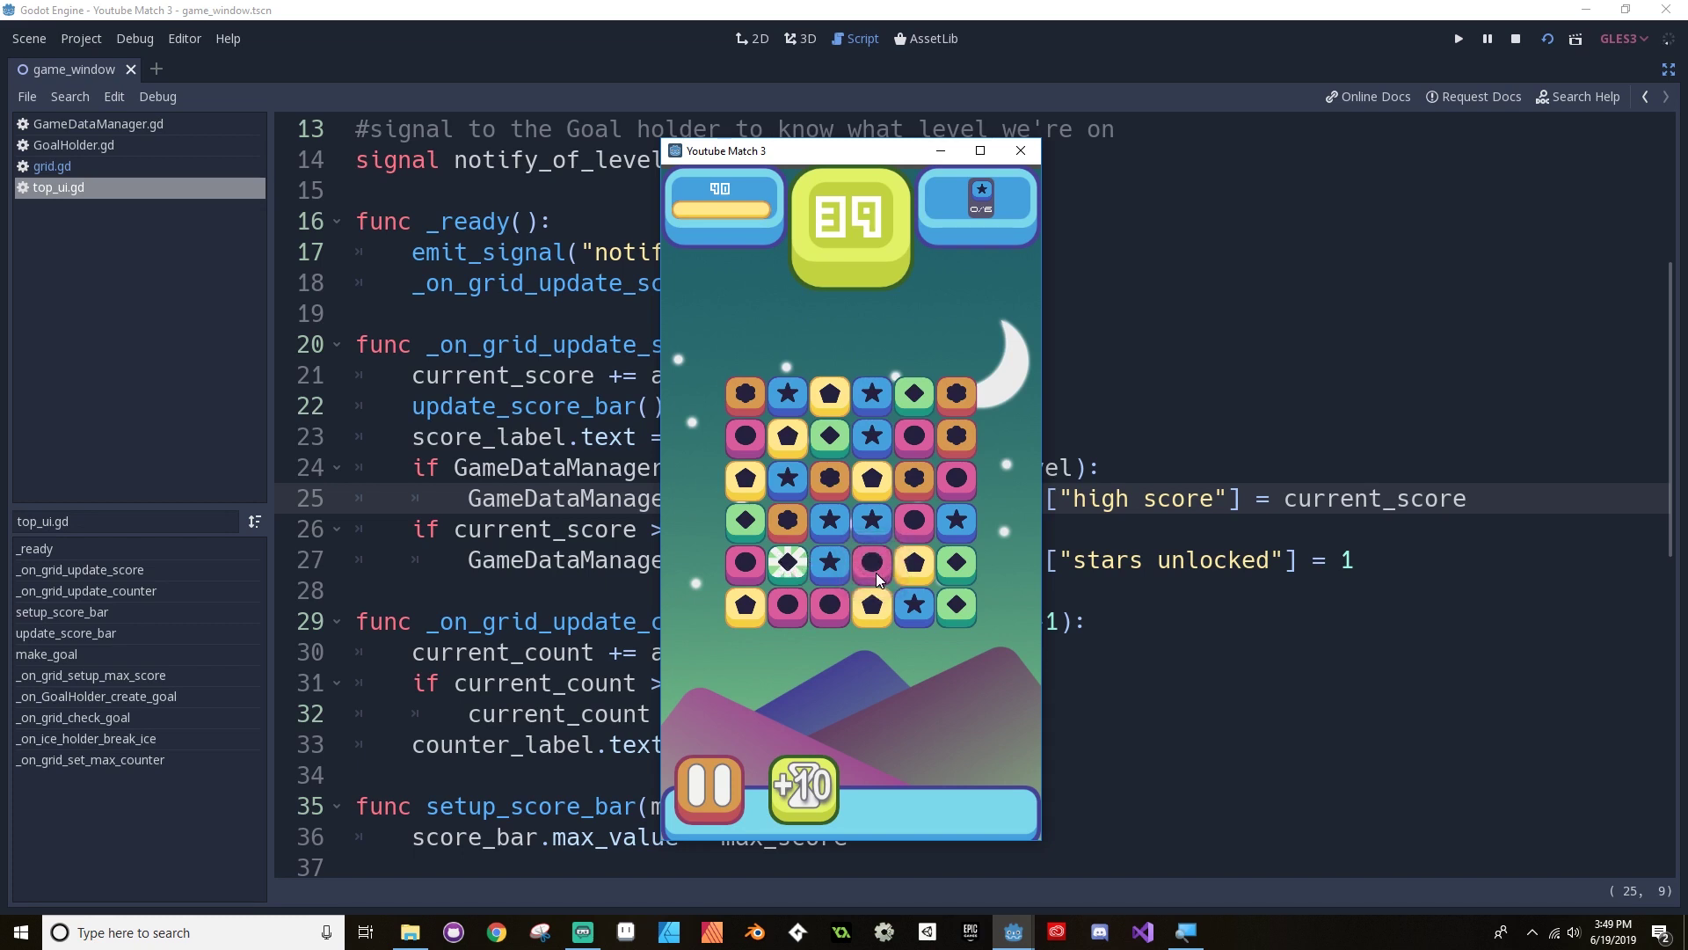
drag(871, 615, 871, 605)
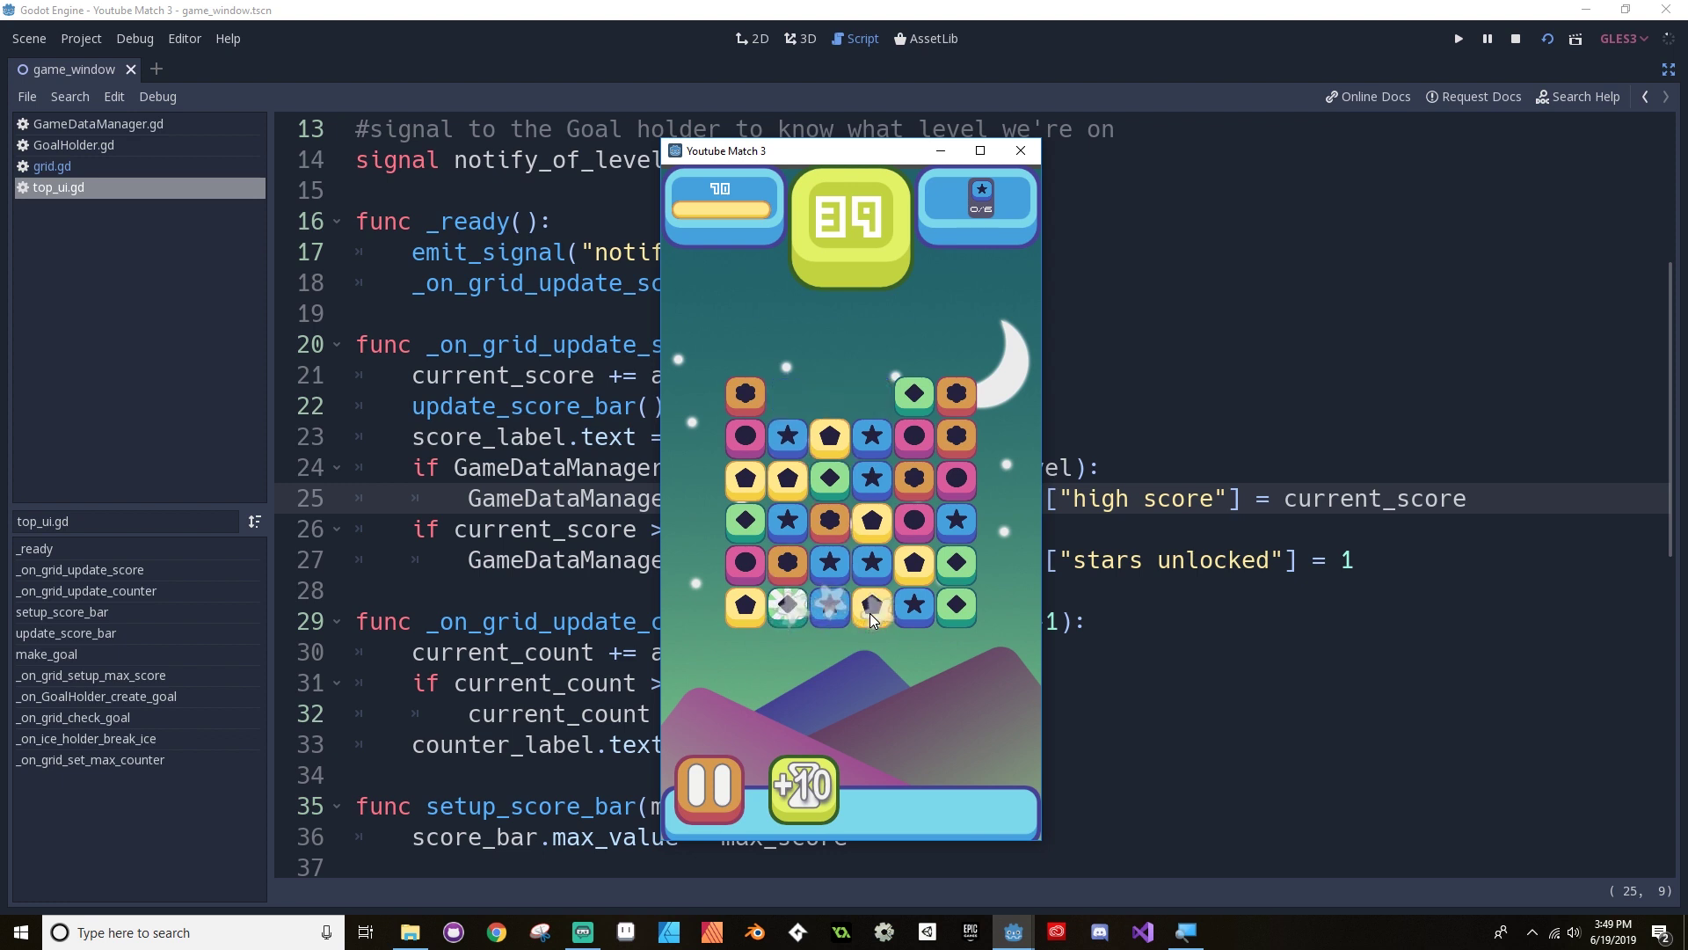
drag(794, 519, 831, 519)
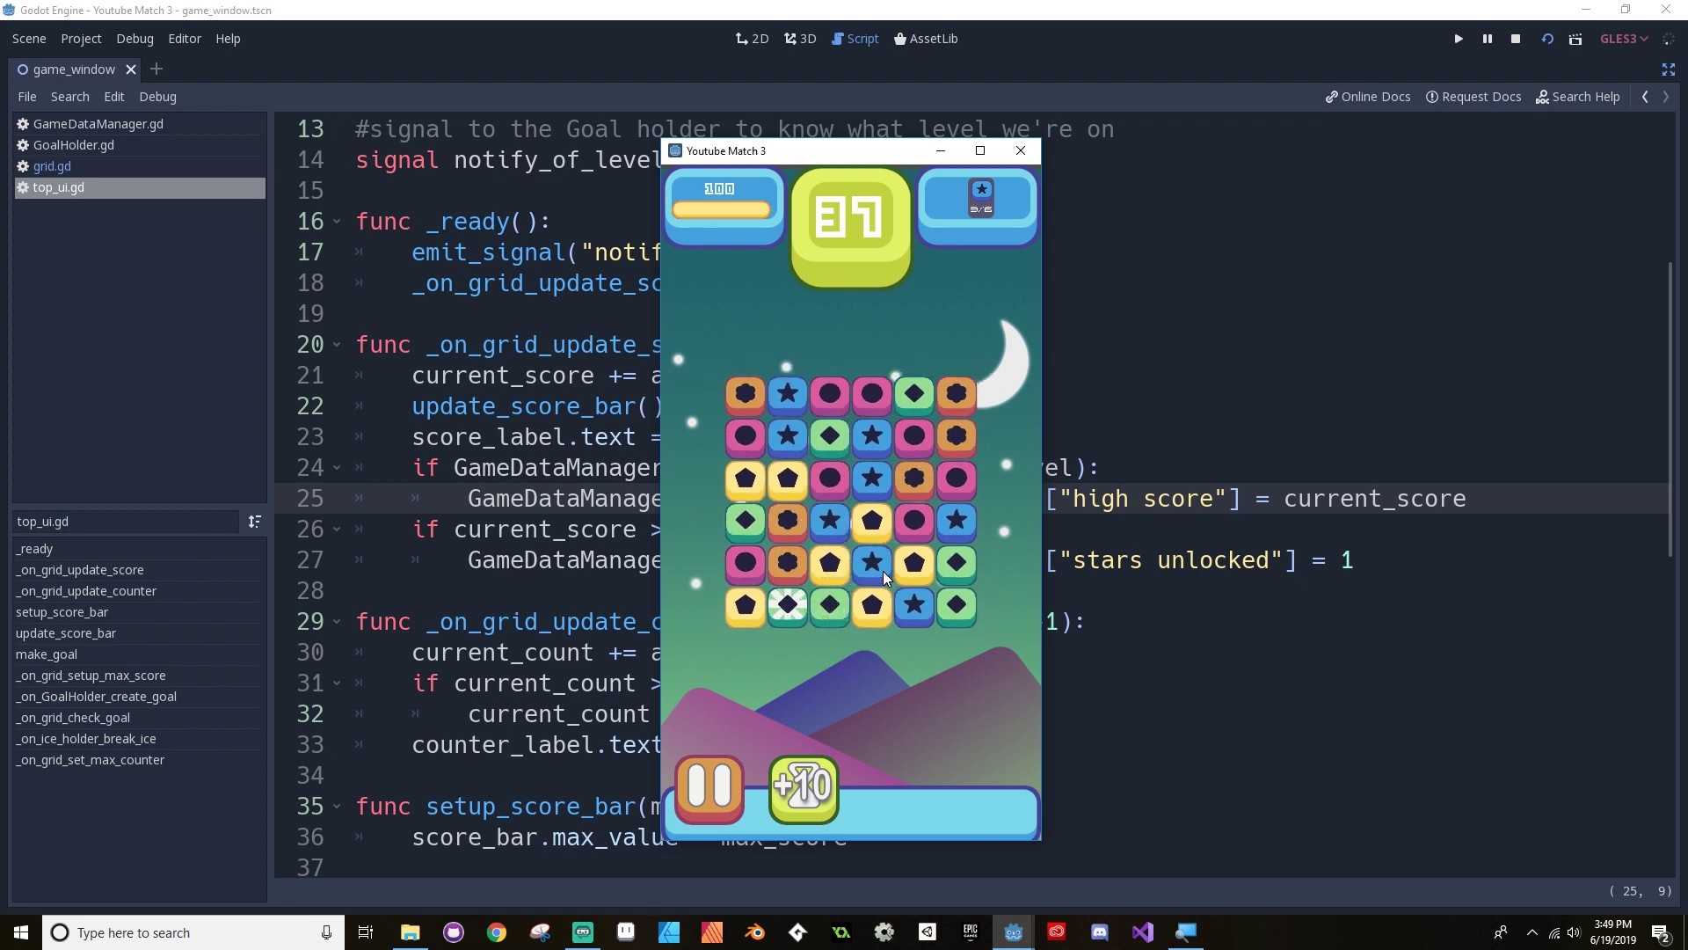
drag(912, 572, 971, 510)
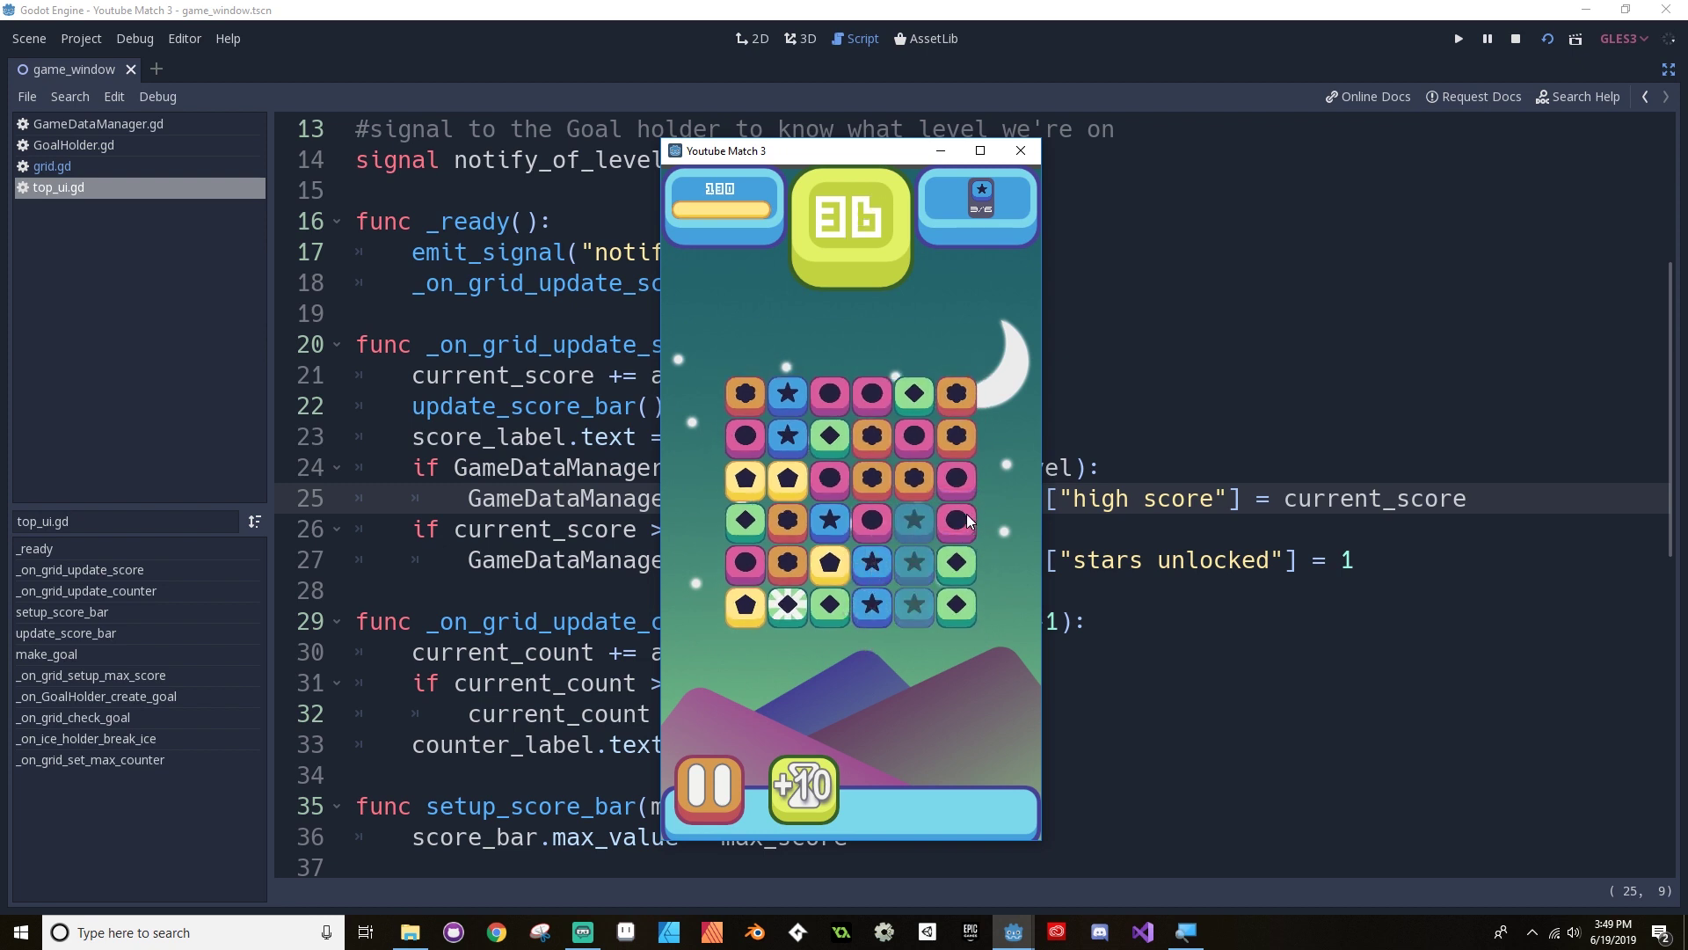
click(904, 674)
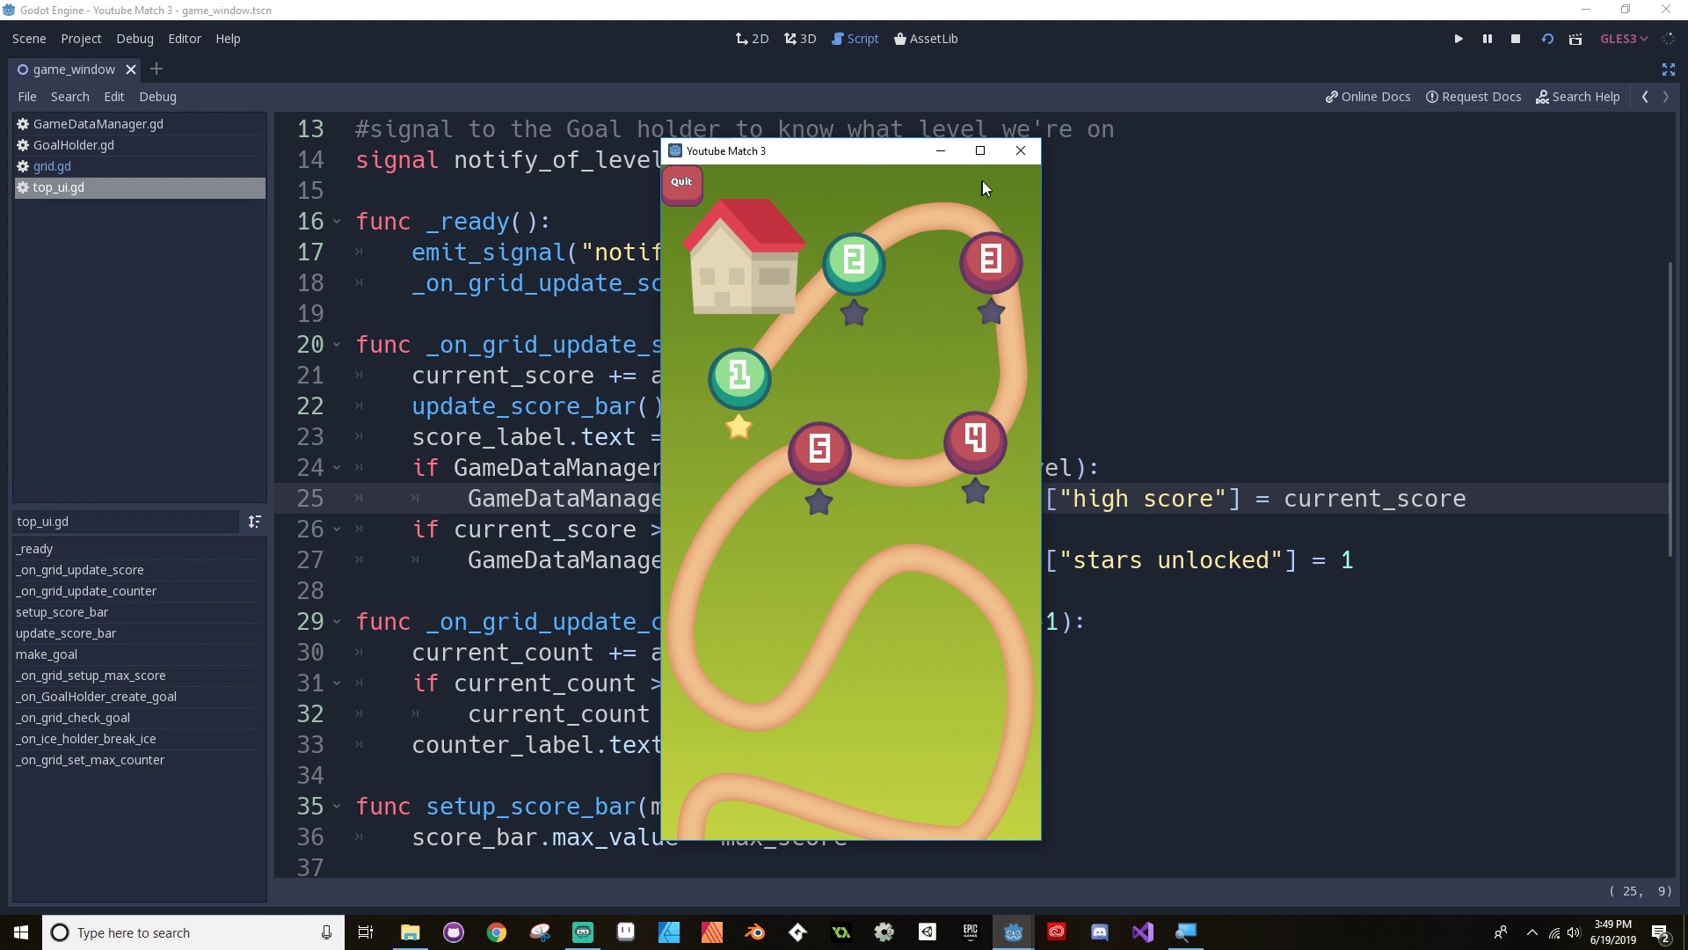
click(679, 185)
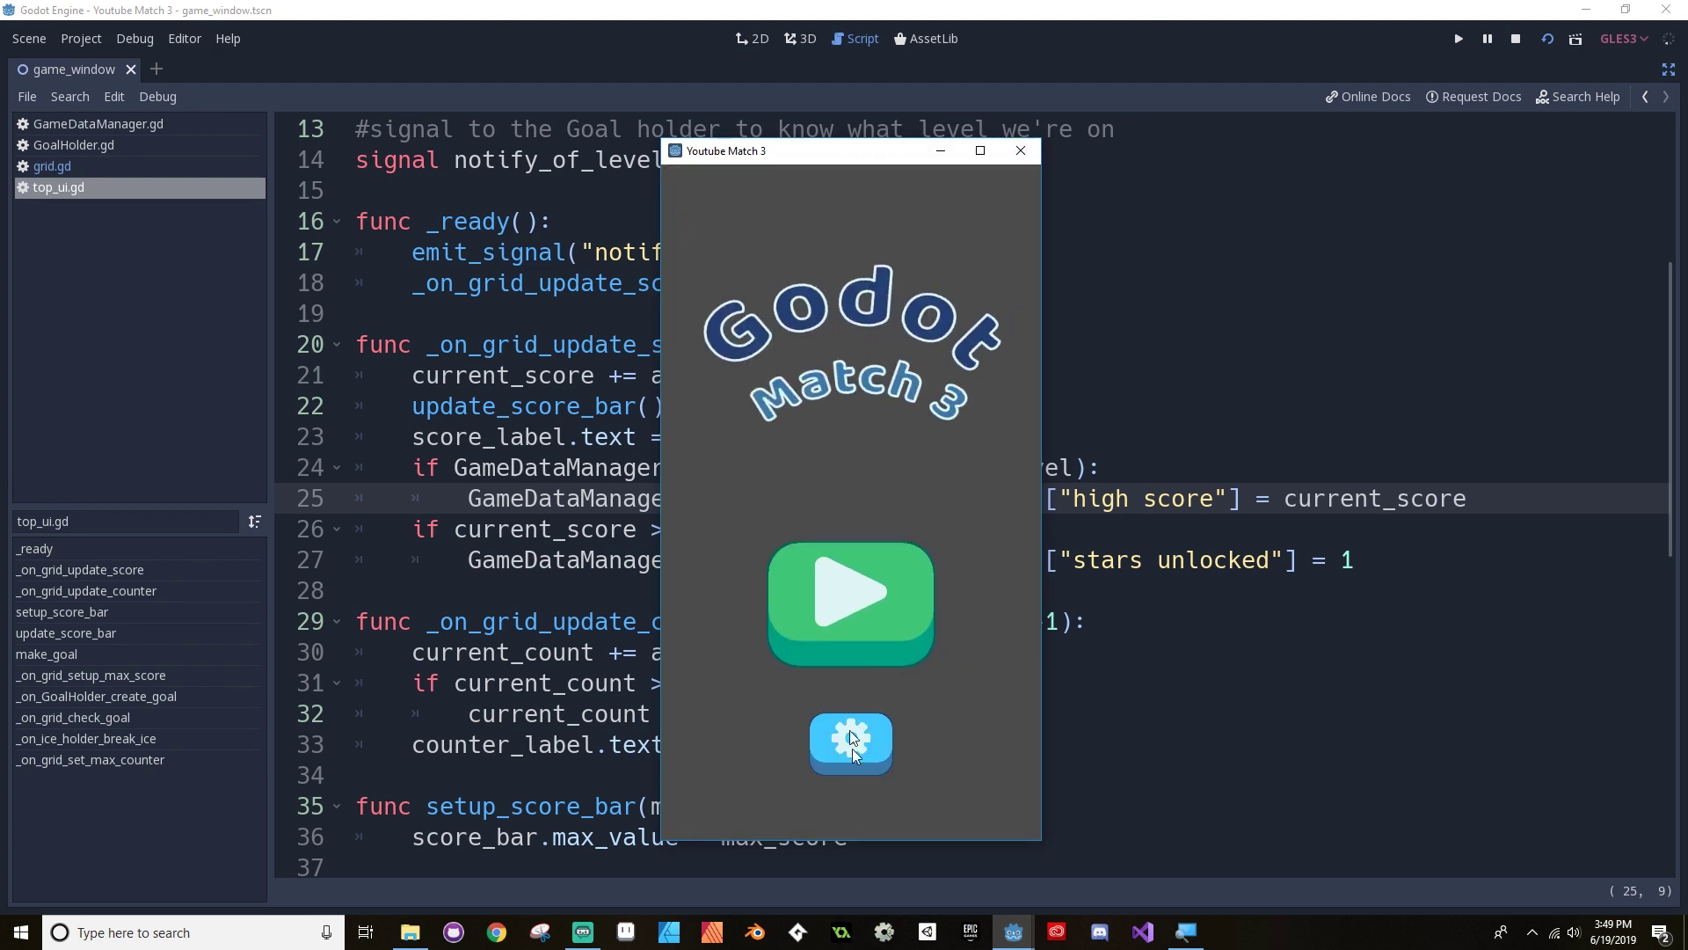
click(842, 624)
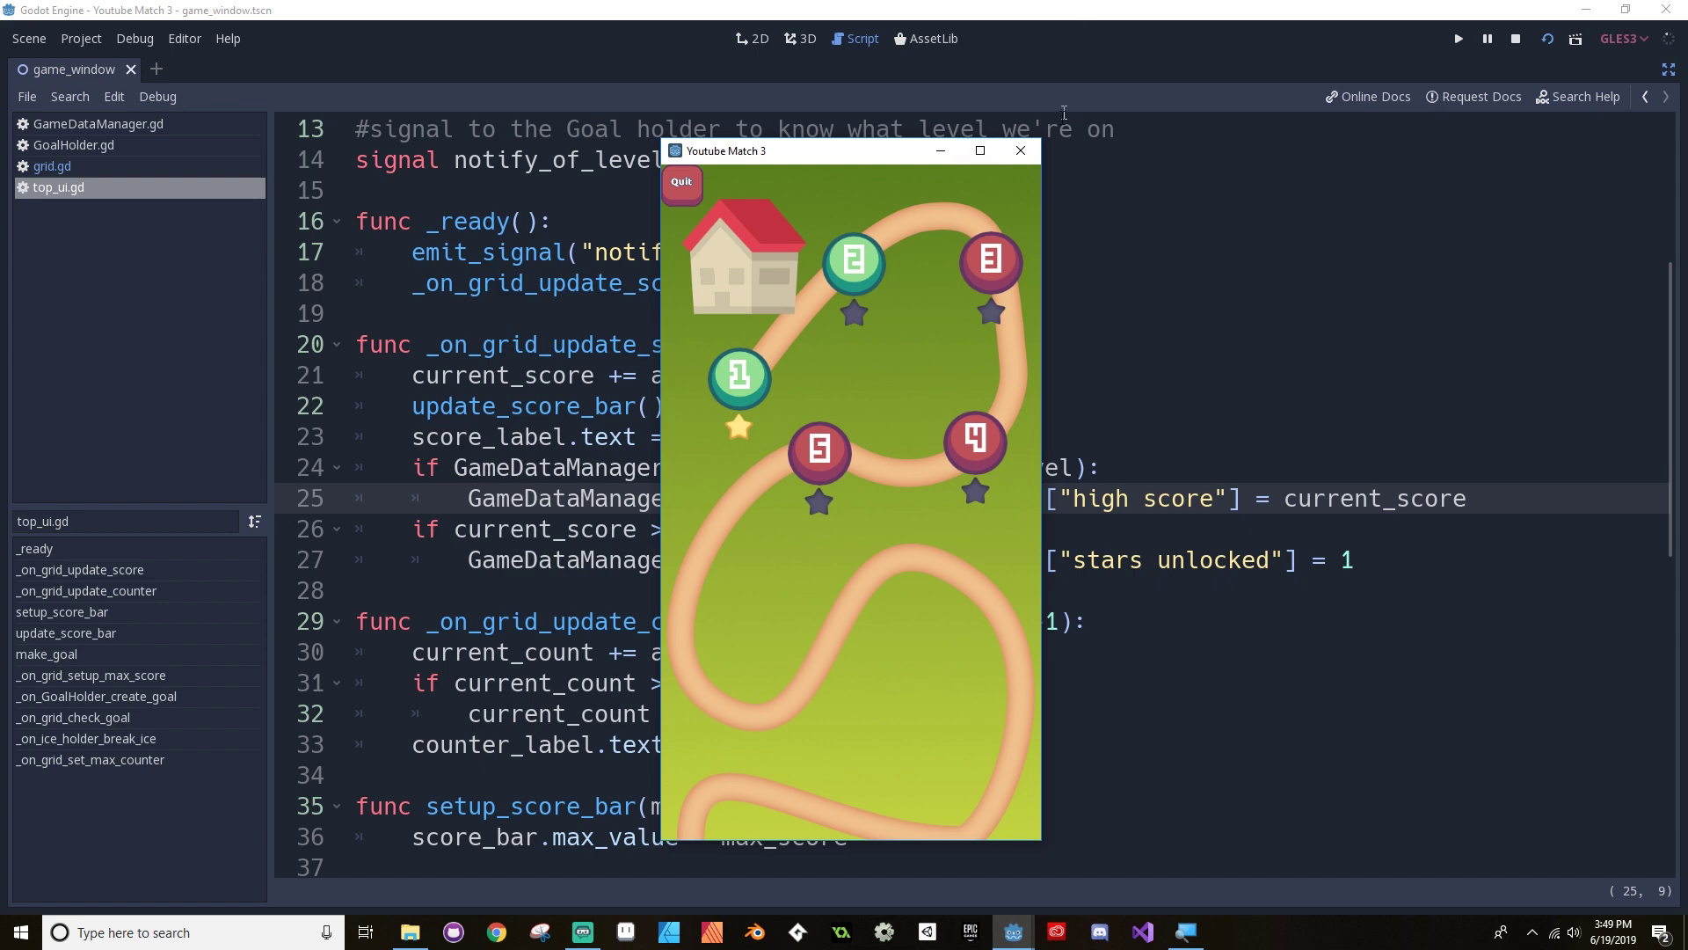
click(1020, 150)
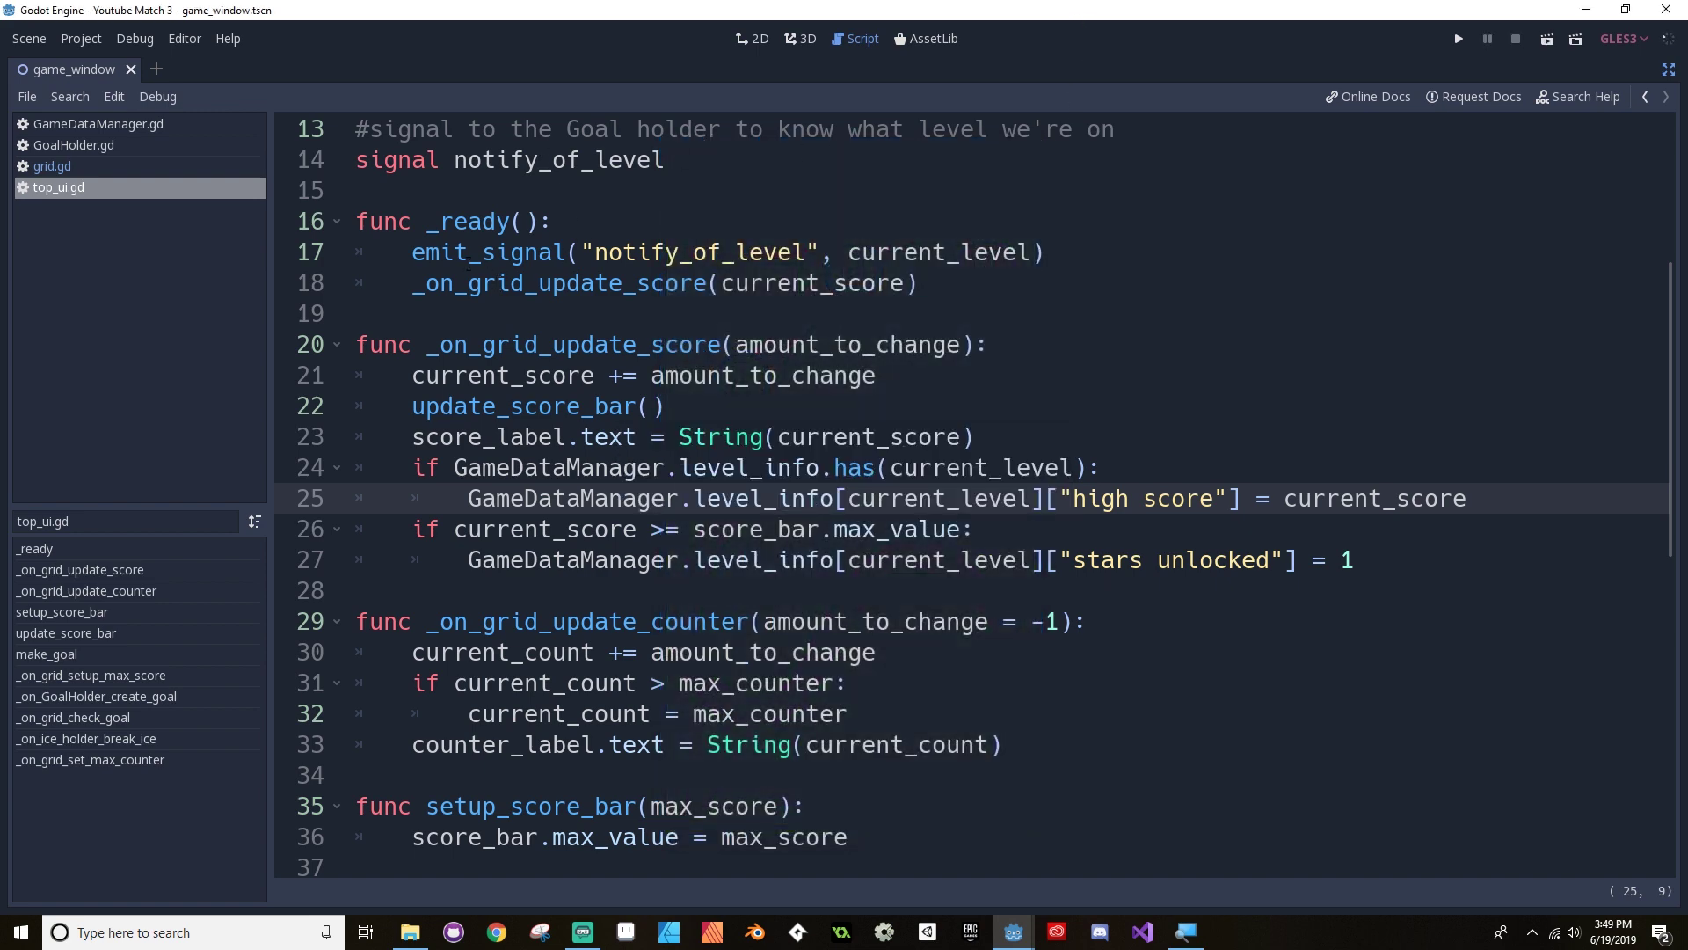
Step: Scroll top_ui.gd to the top and leave distraction-free mode to restore the docks
scroll(485, 263, up, 4)
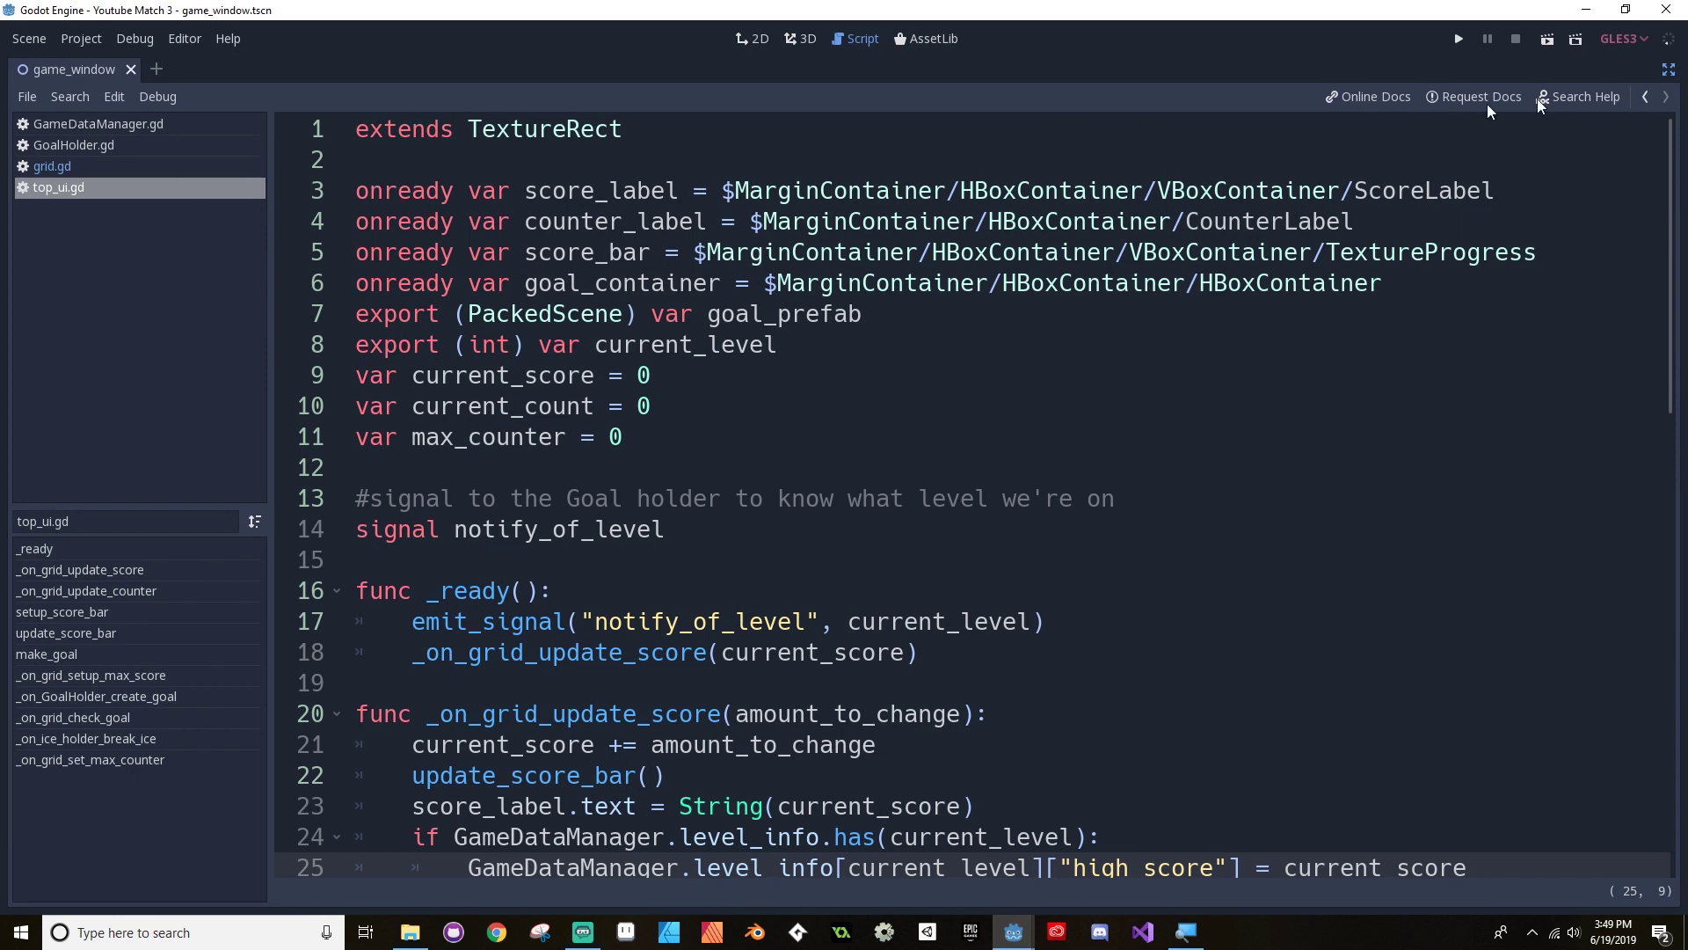
click(1668, 69)
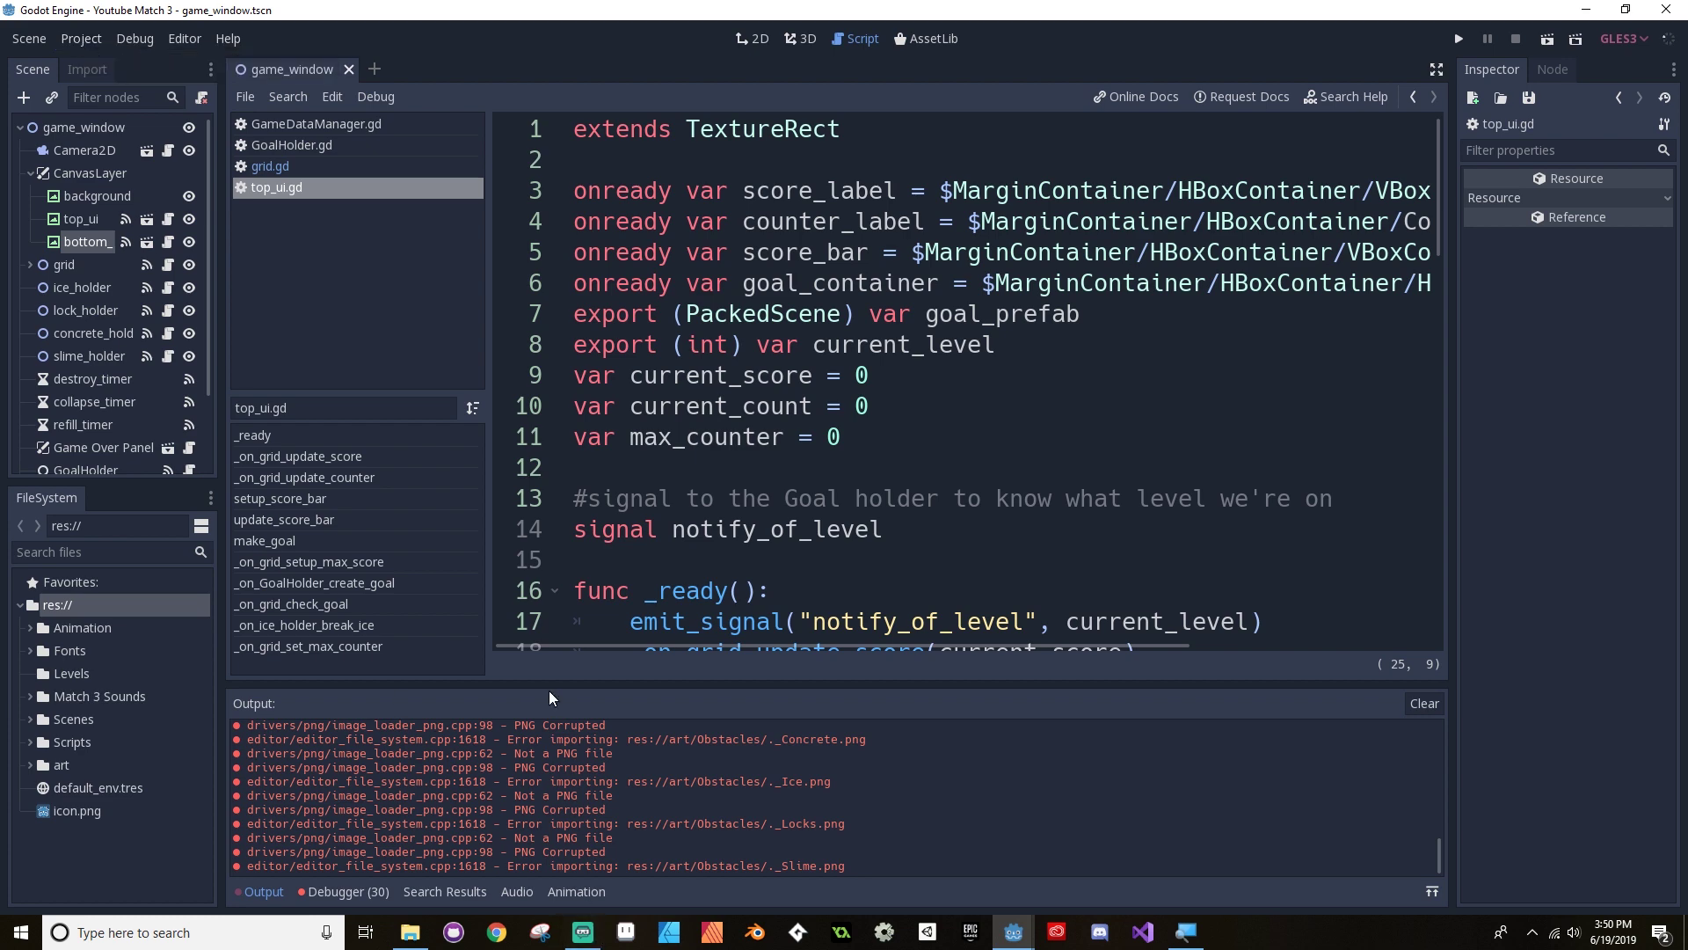
Step: Enable Emulate Touch From Mouse under Input Devices > Pointing in Project Settings
click(97, 44)
click(99, 63)
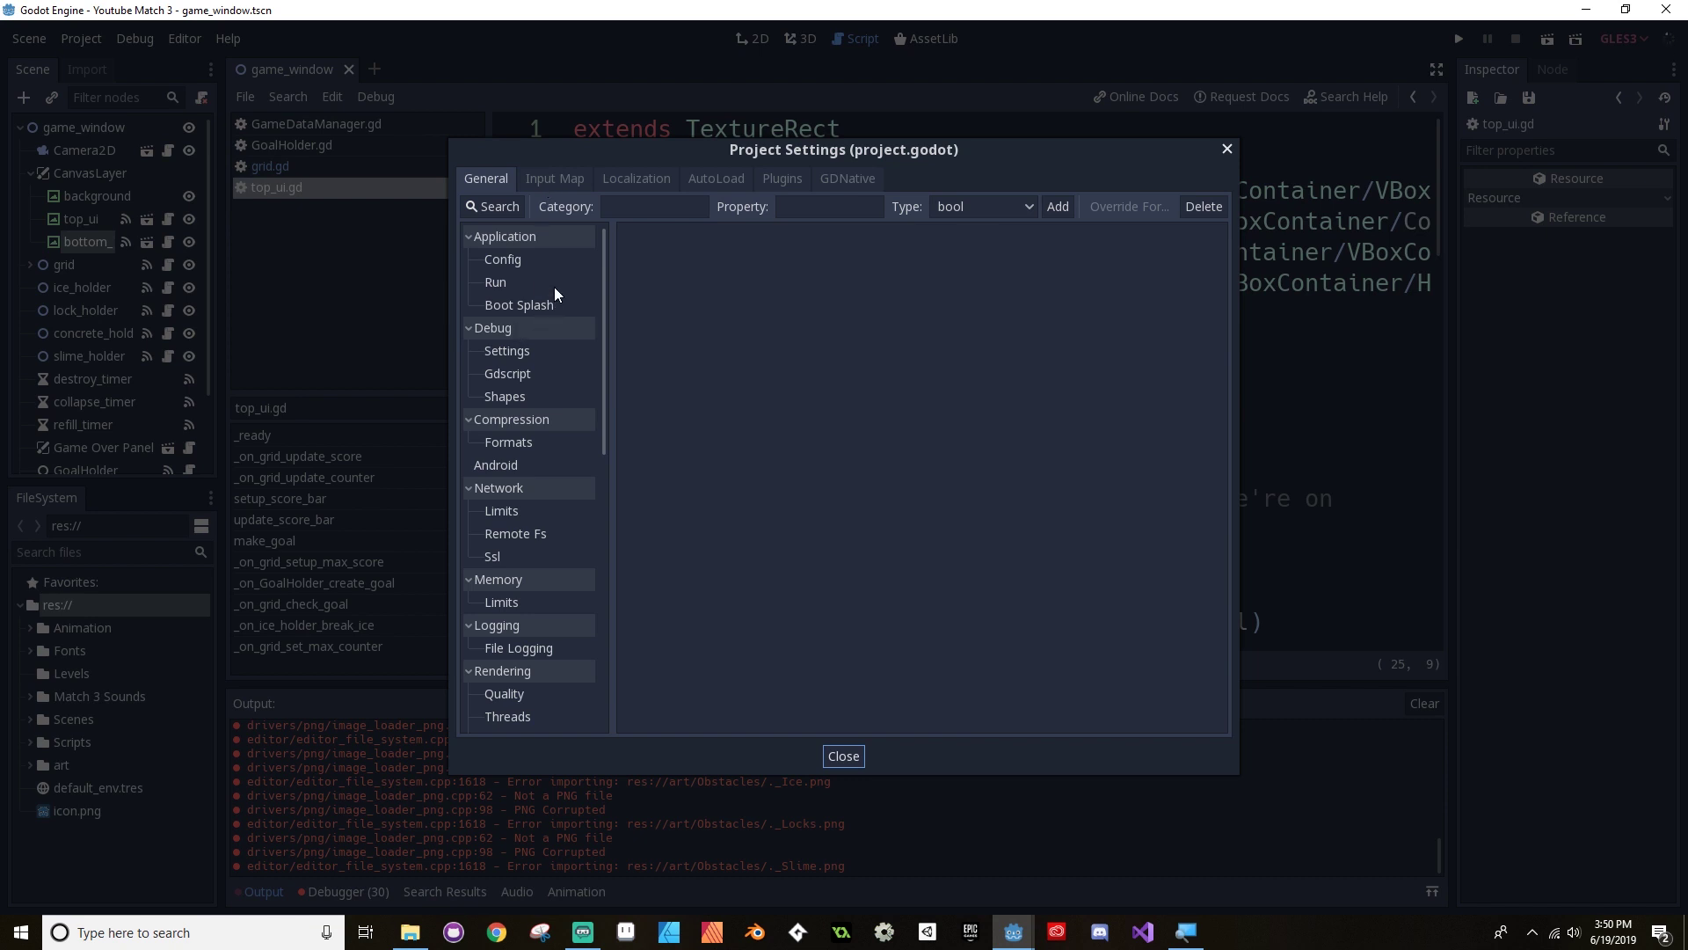
scroll(587, 394, down, 5)
scroll(578, 389, up, 5)
scroll(538, 334, down, 10)
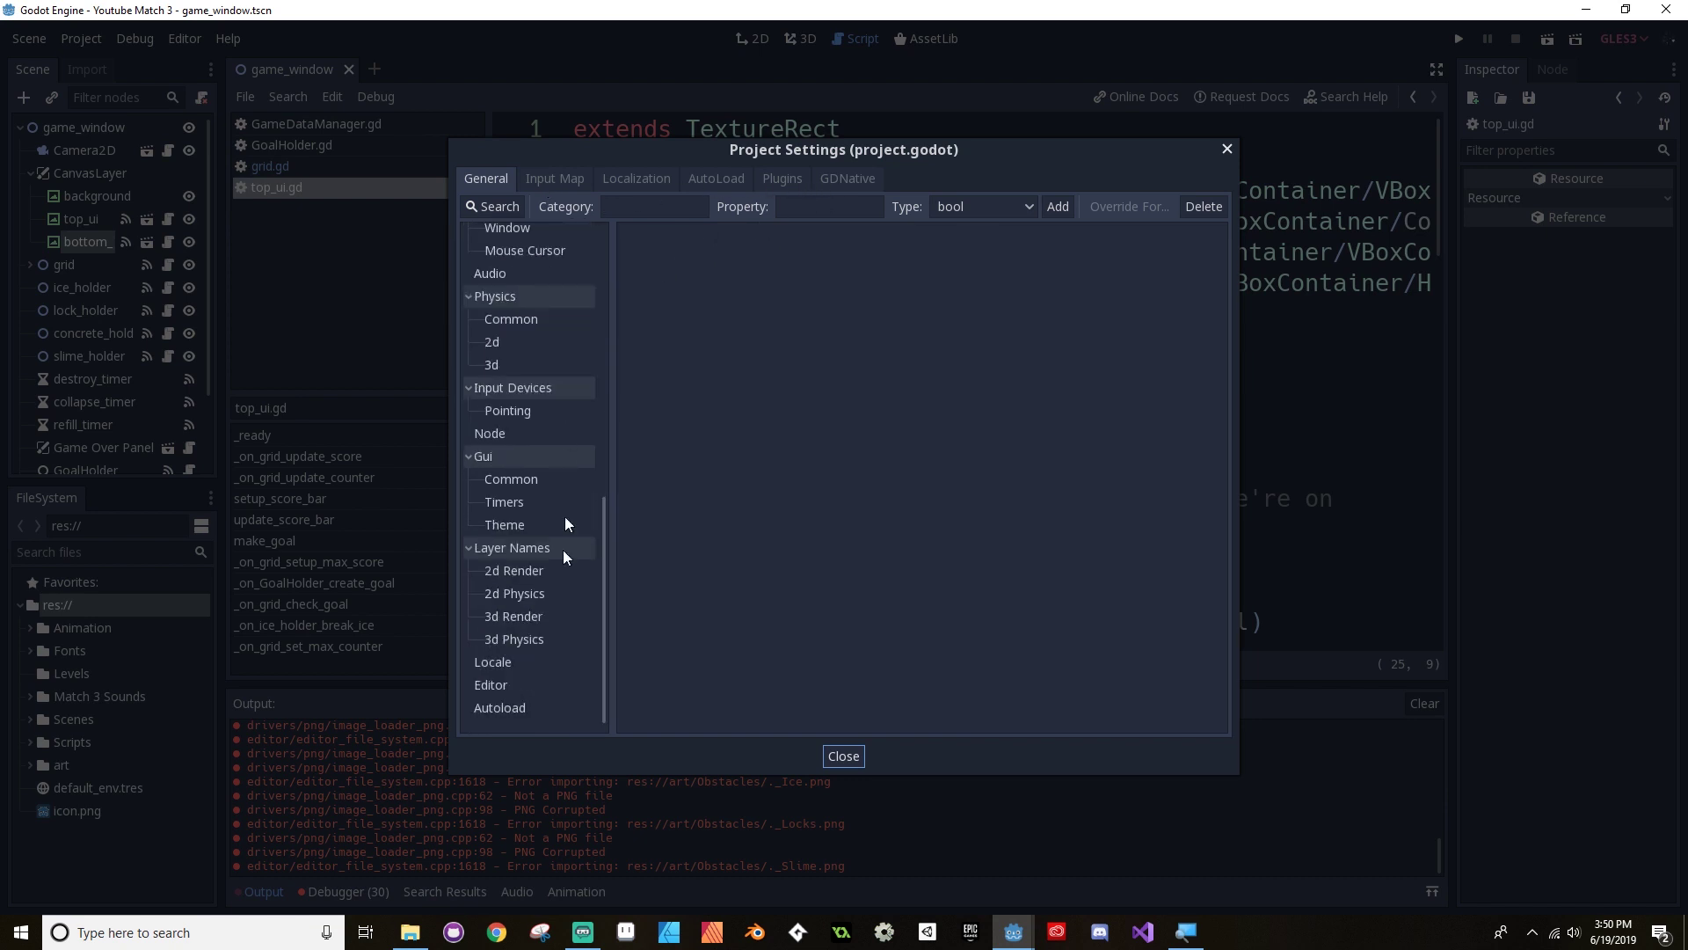
click(512, 414)
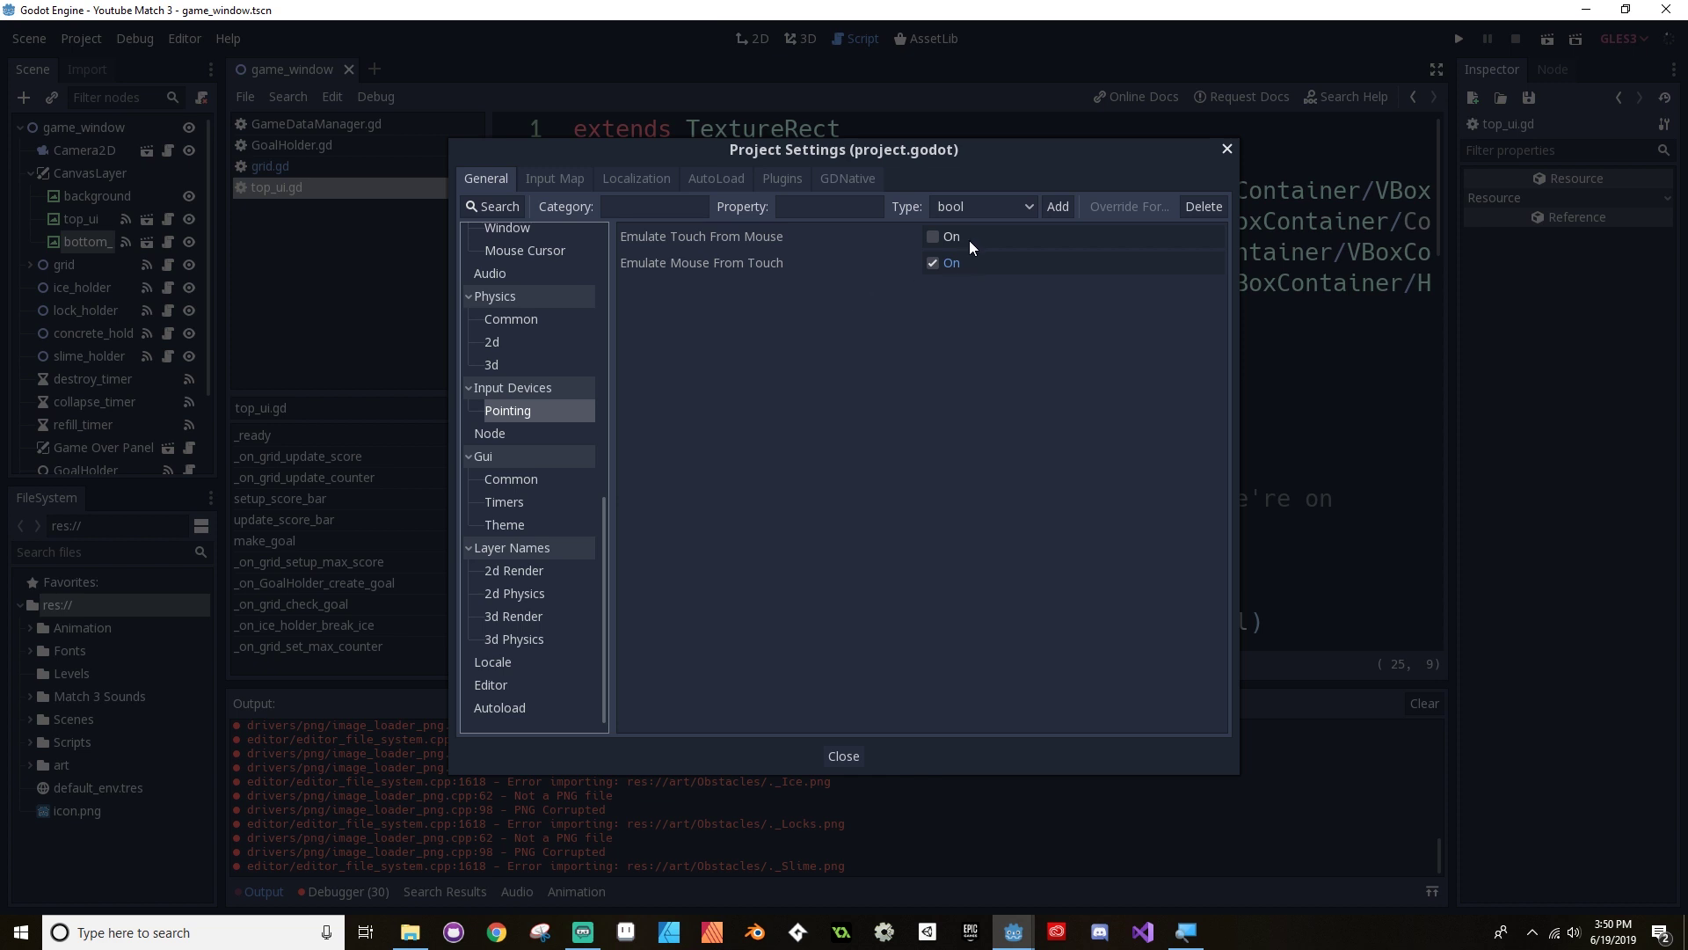
click(936, 239)
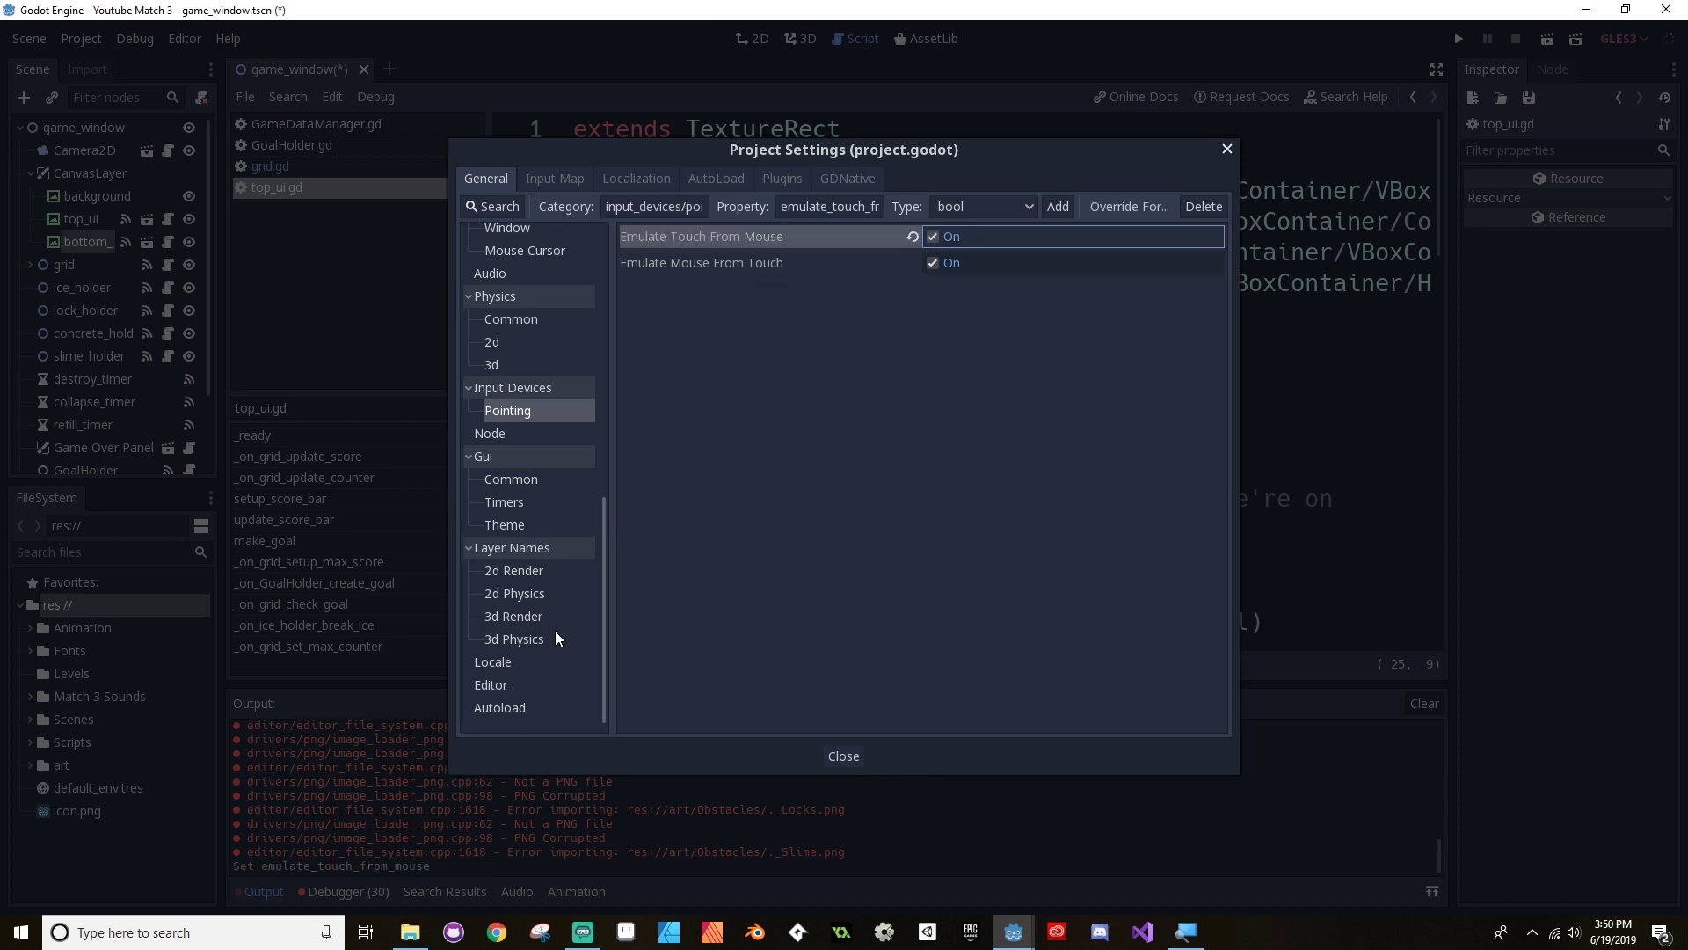
scroll(544, 568, up, 4)
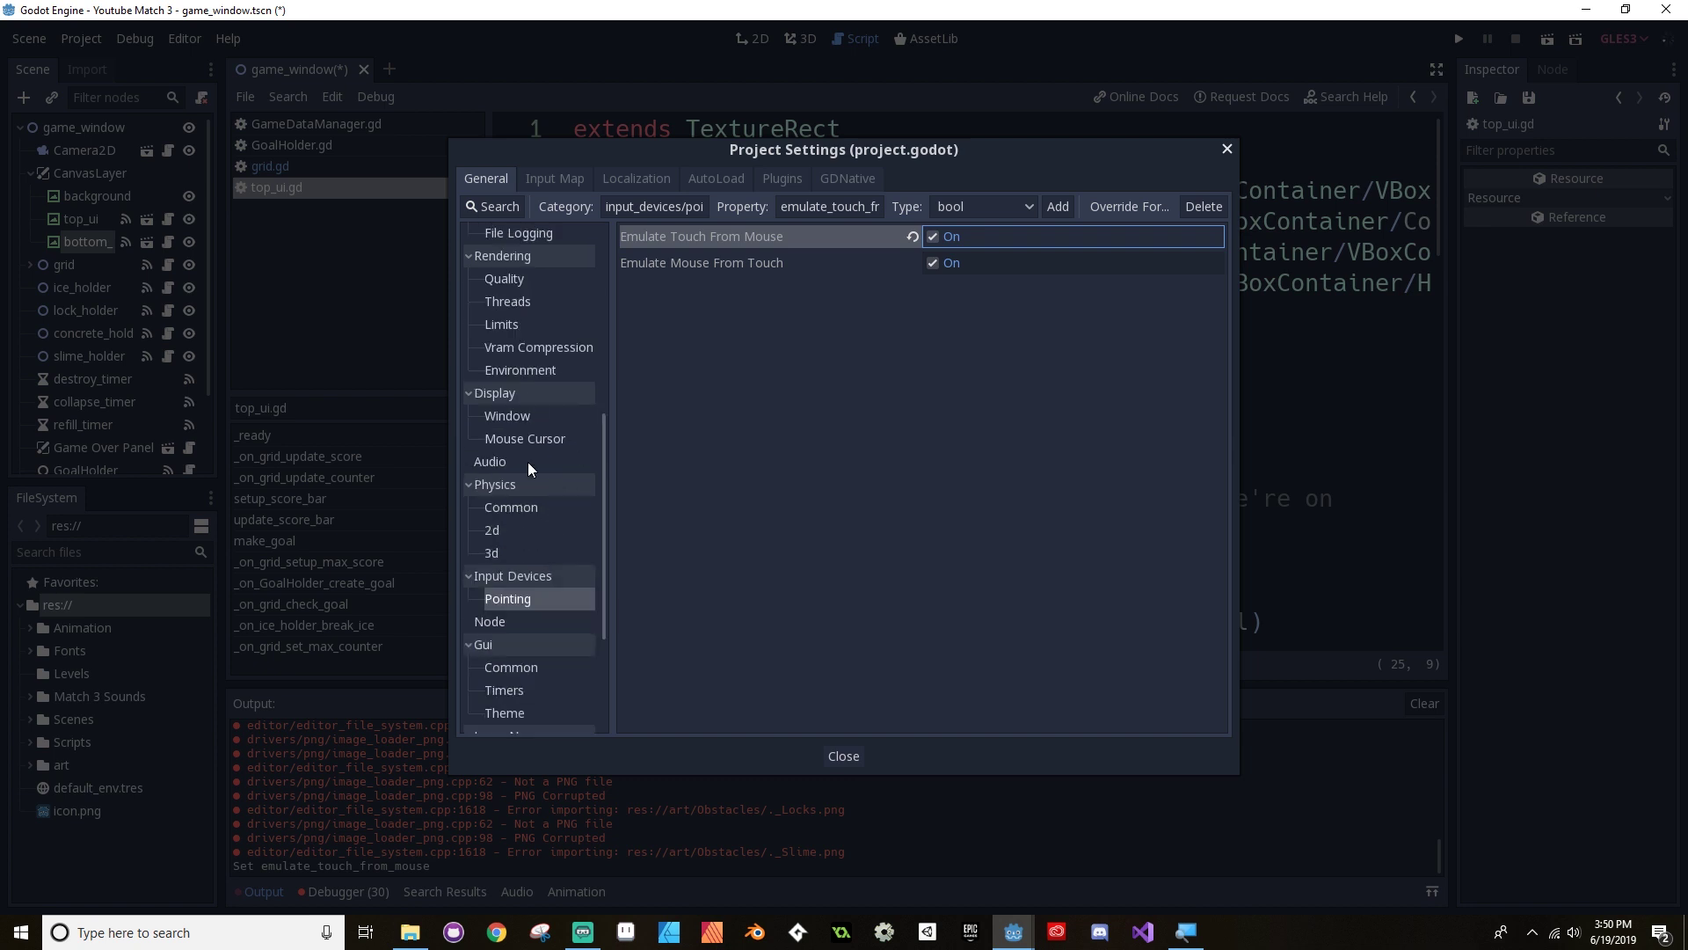
scroll(528, 462, up, 4)
Step: Set the ui_touch Left Button event to All Devices in the Input Map, then close Project Settings
click(563, 178)
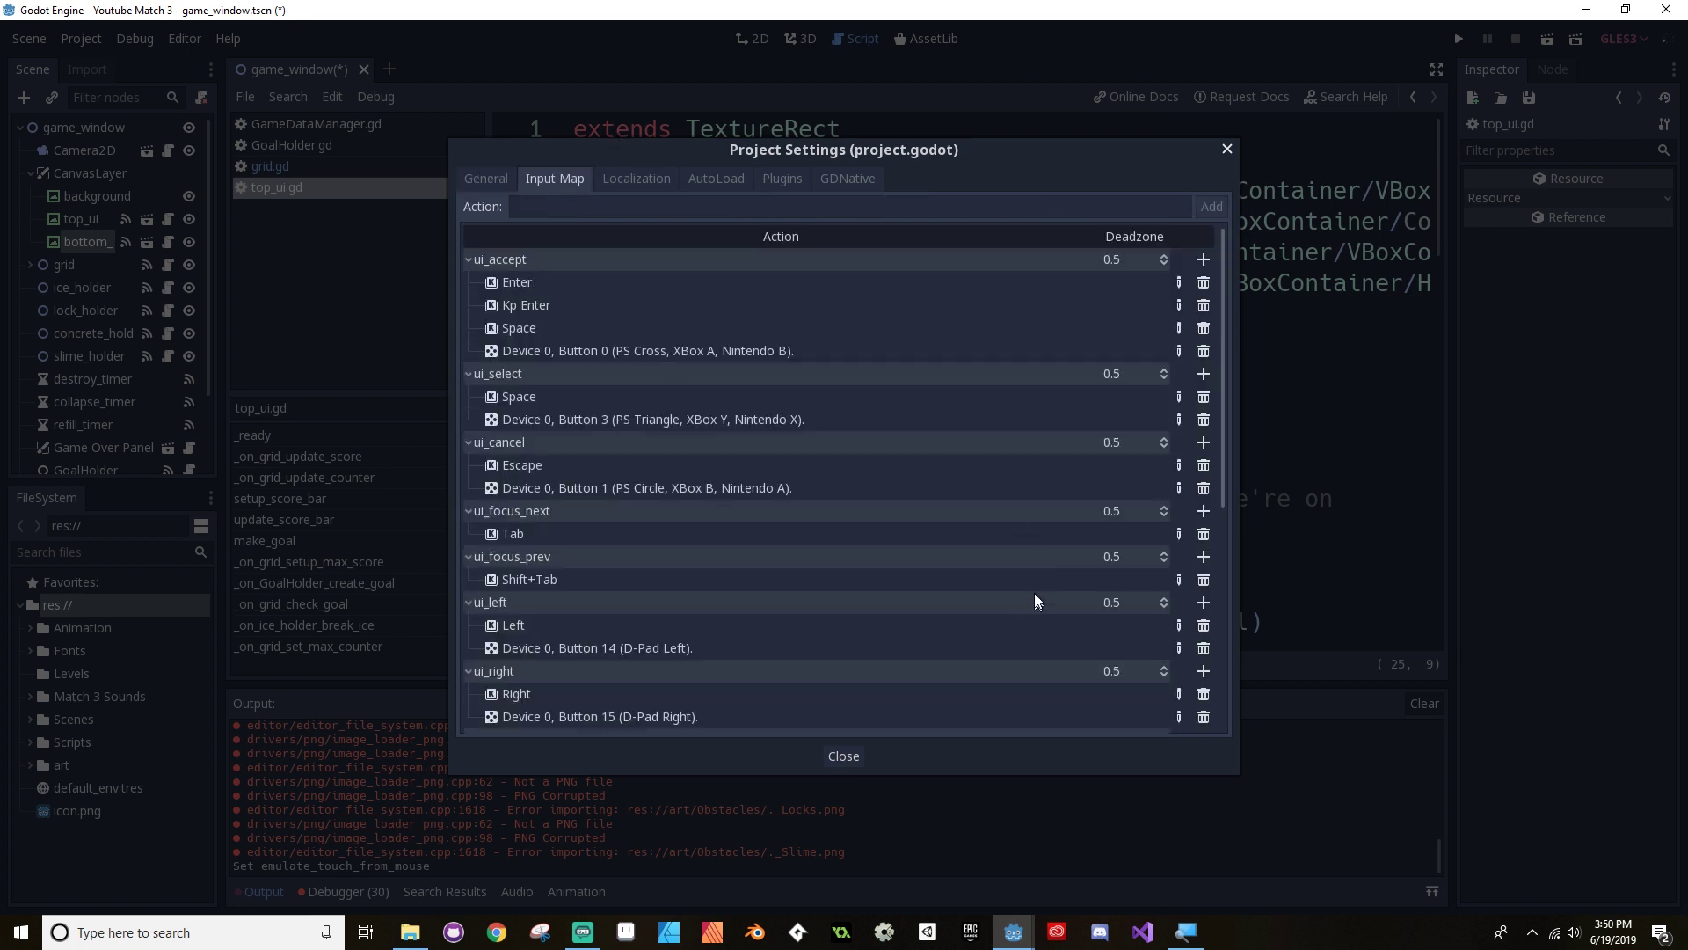
scroll(1046, 571, down, 5)
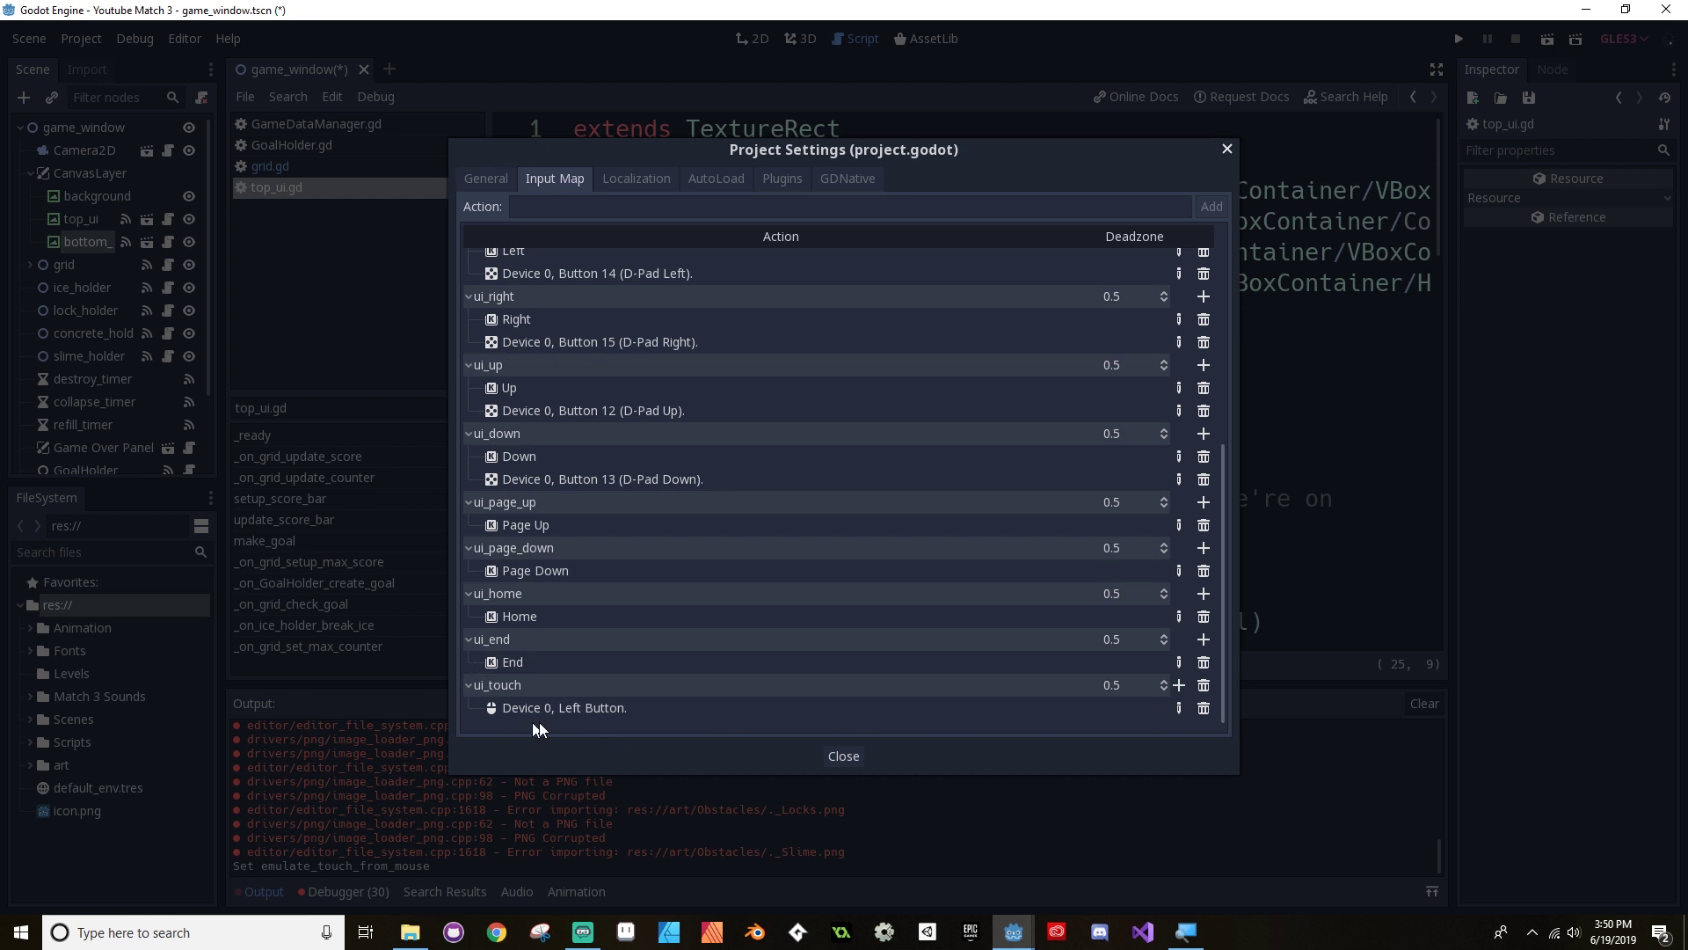
click(1179, 709)
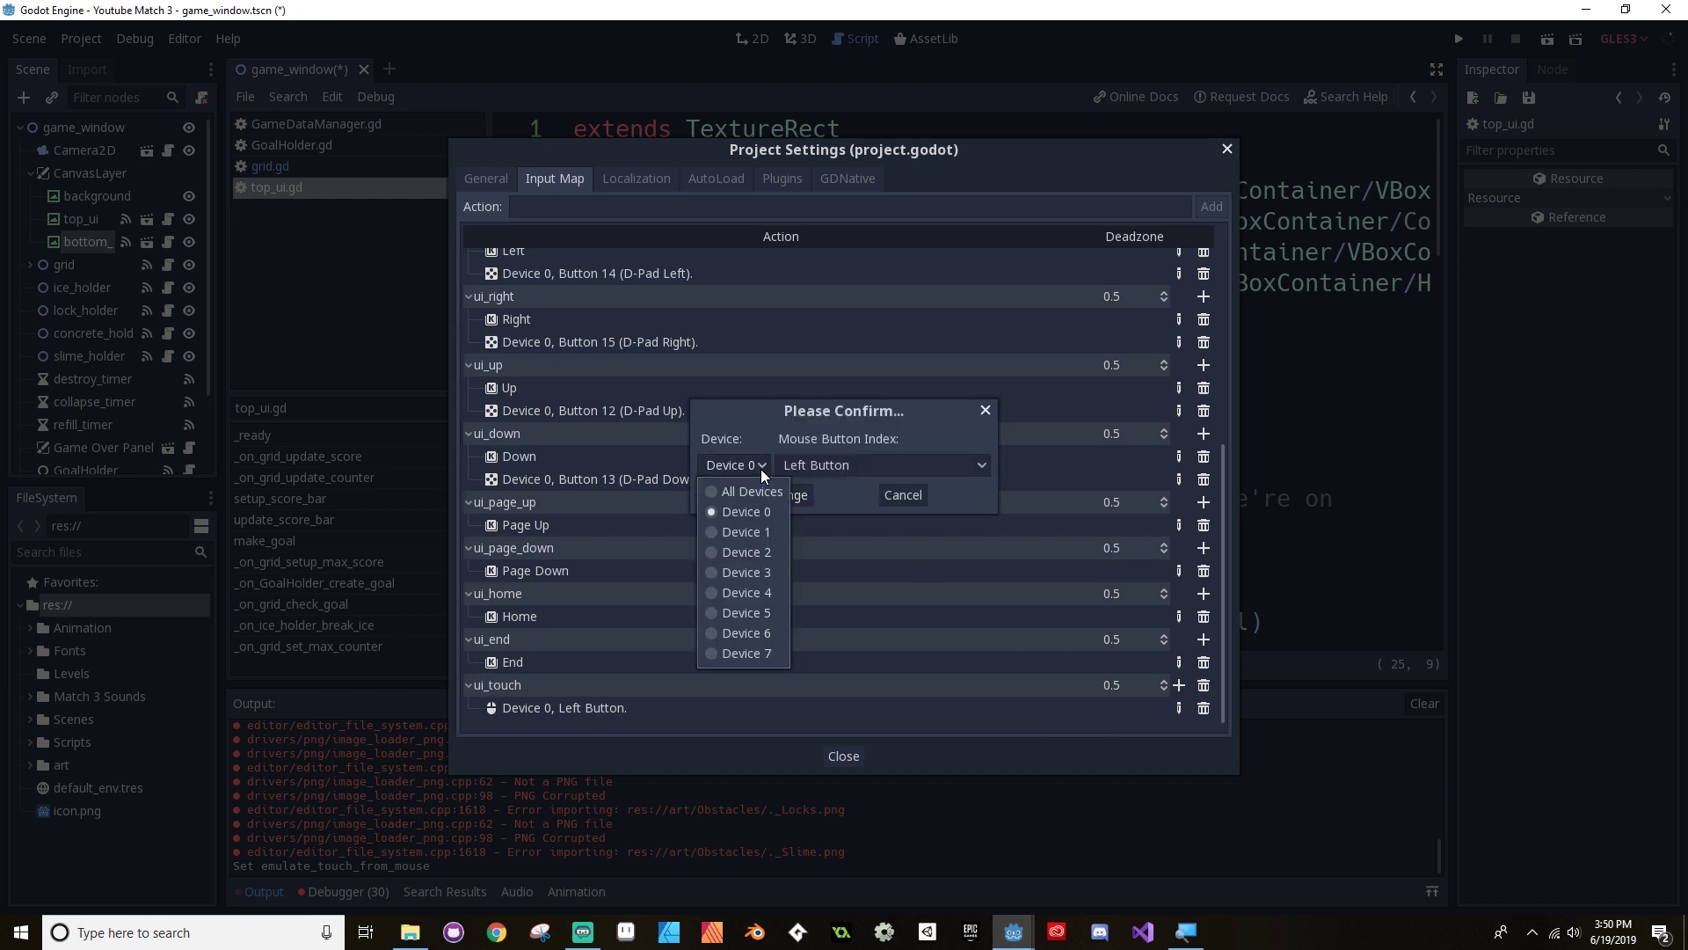
click(756, 495)
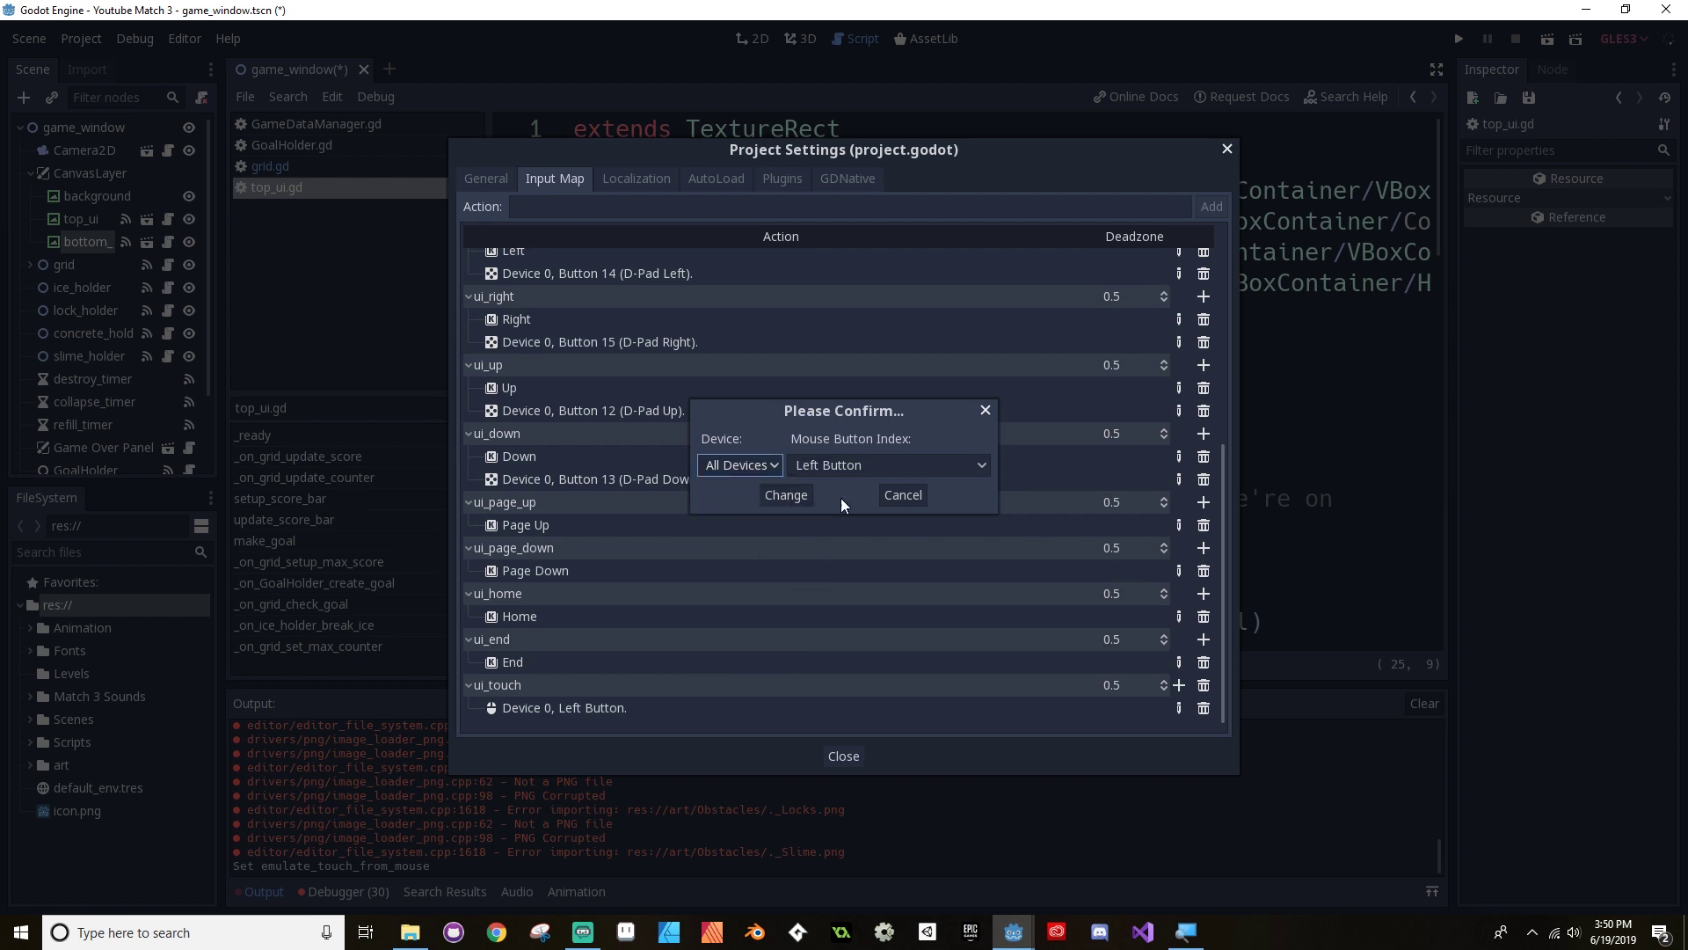
click(798, 496)
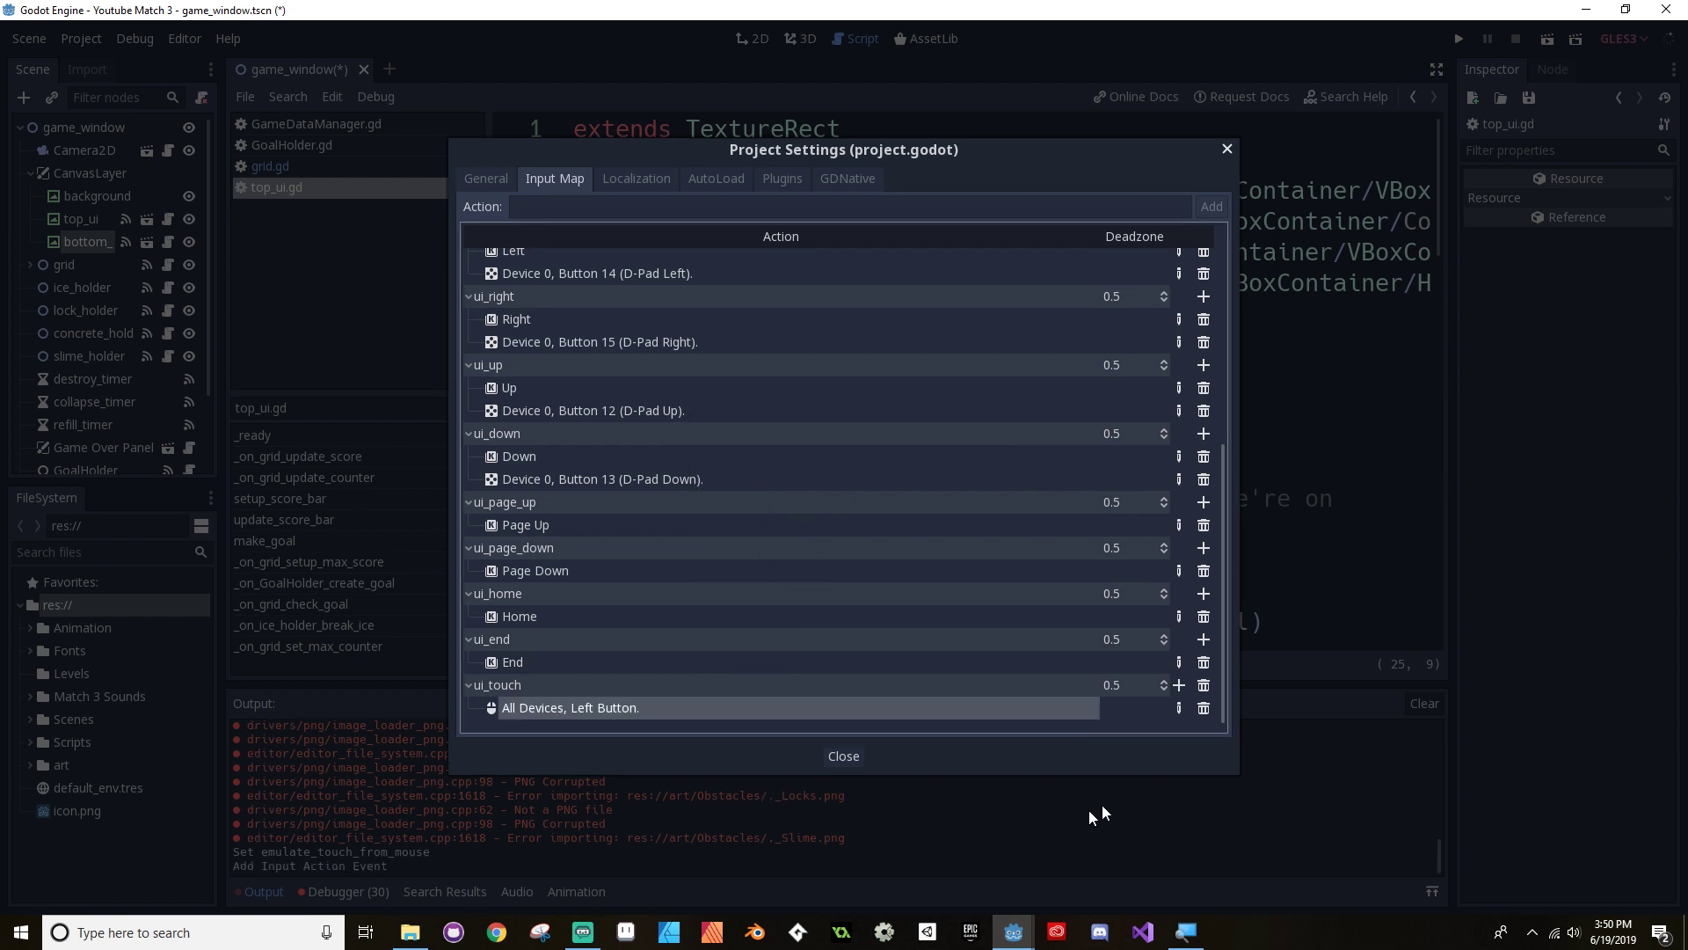
click(1227, 150)
Step: Expand the art folder and its Effects and Obstacles subfolders in the FileSystem dock
scroll(415, 768, up, 1)
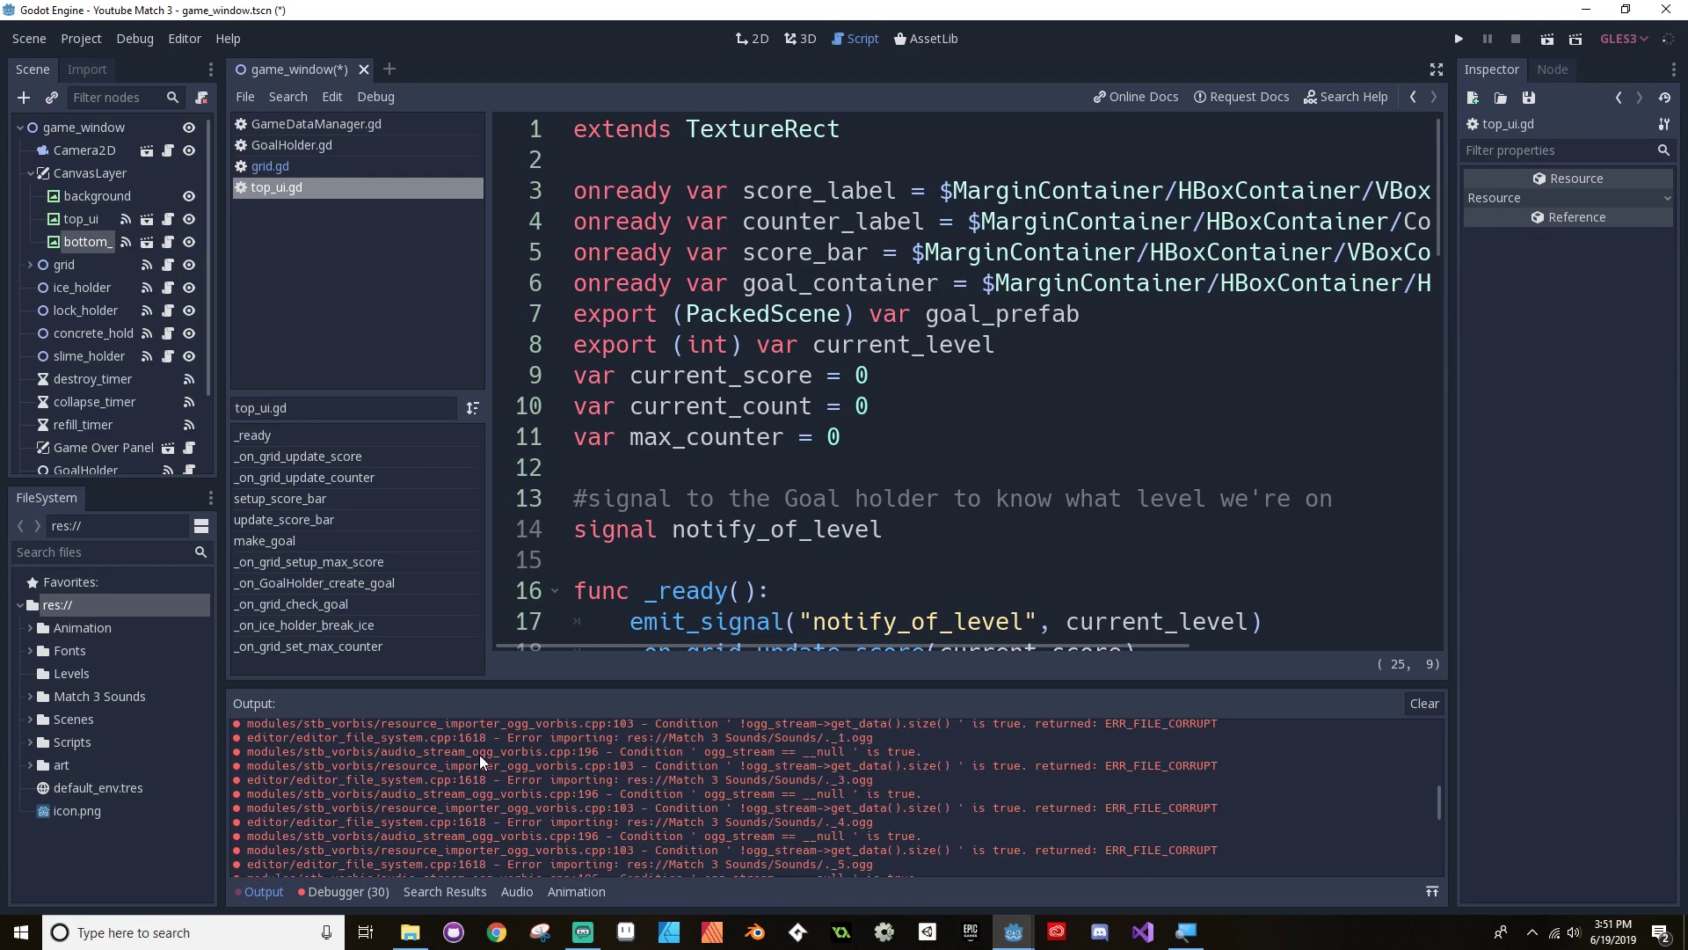
click(32, 764)
scroll(187, 733, down, 4)
scroll(187, 734, up, 4)
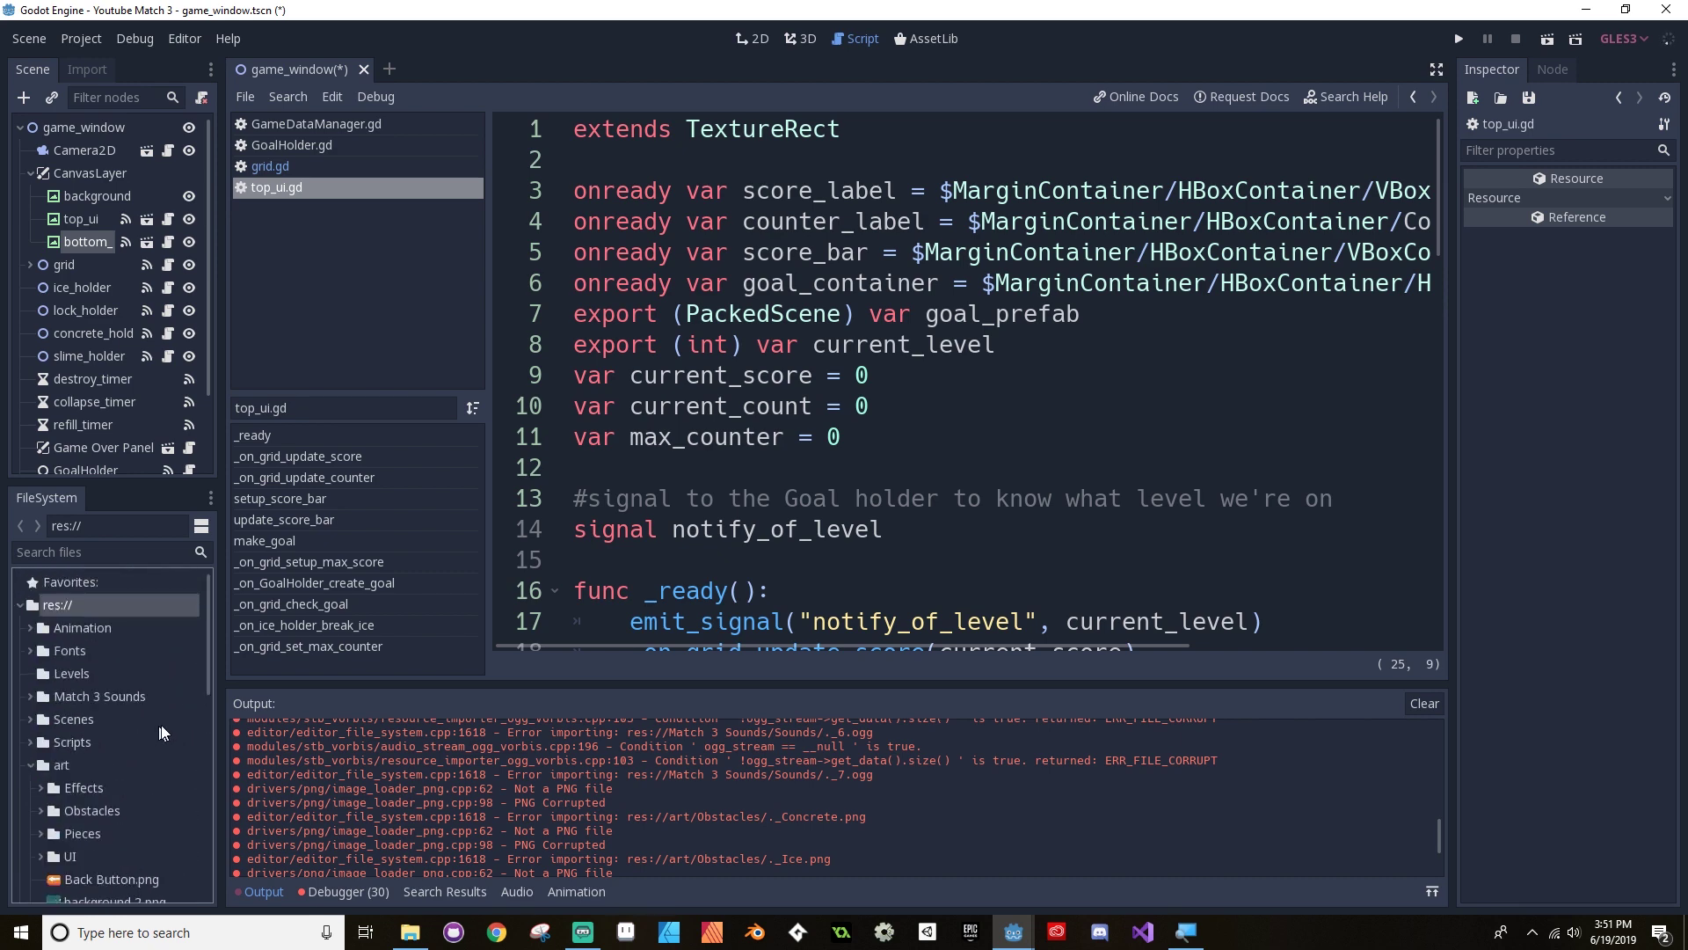
click(40, 788)
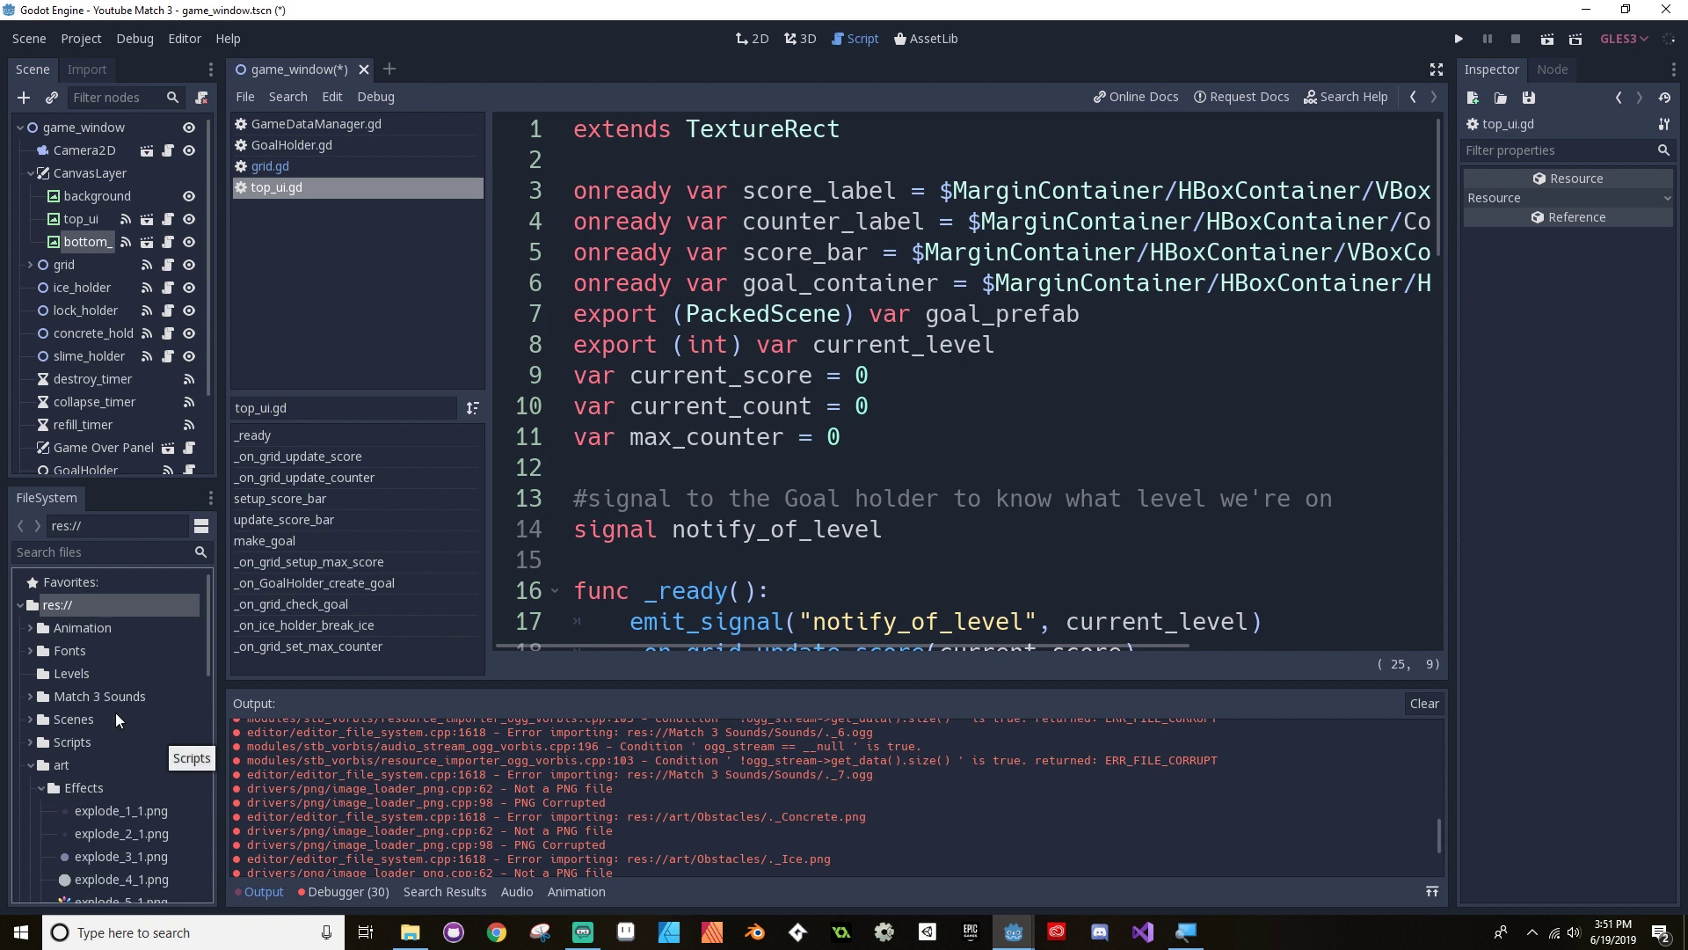
scroll(125, 720, down, 3)
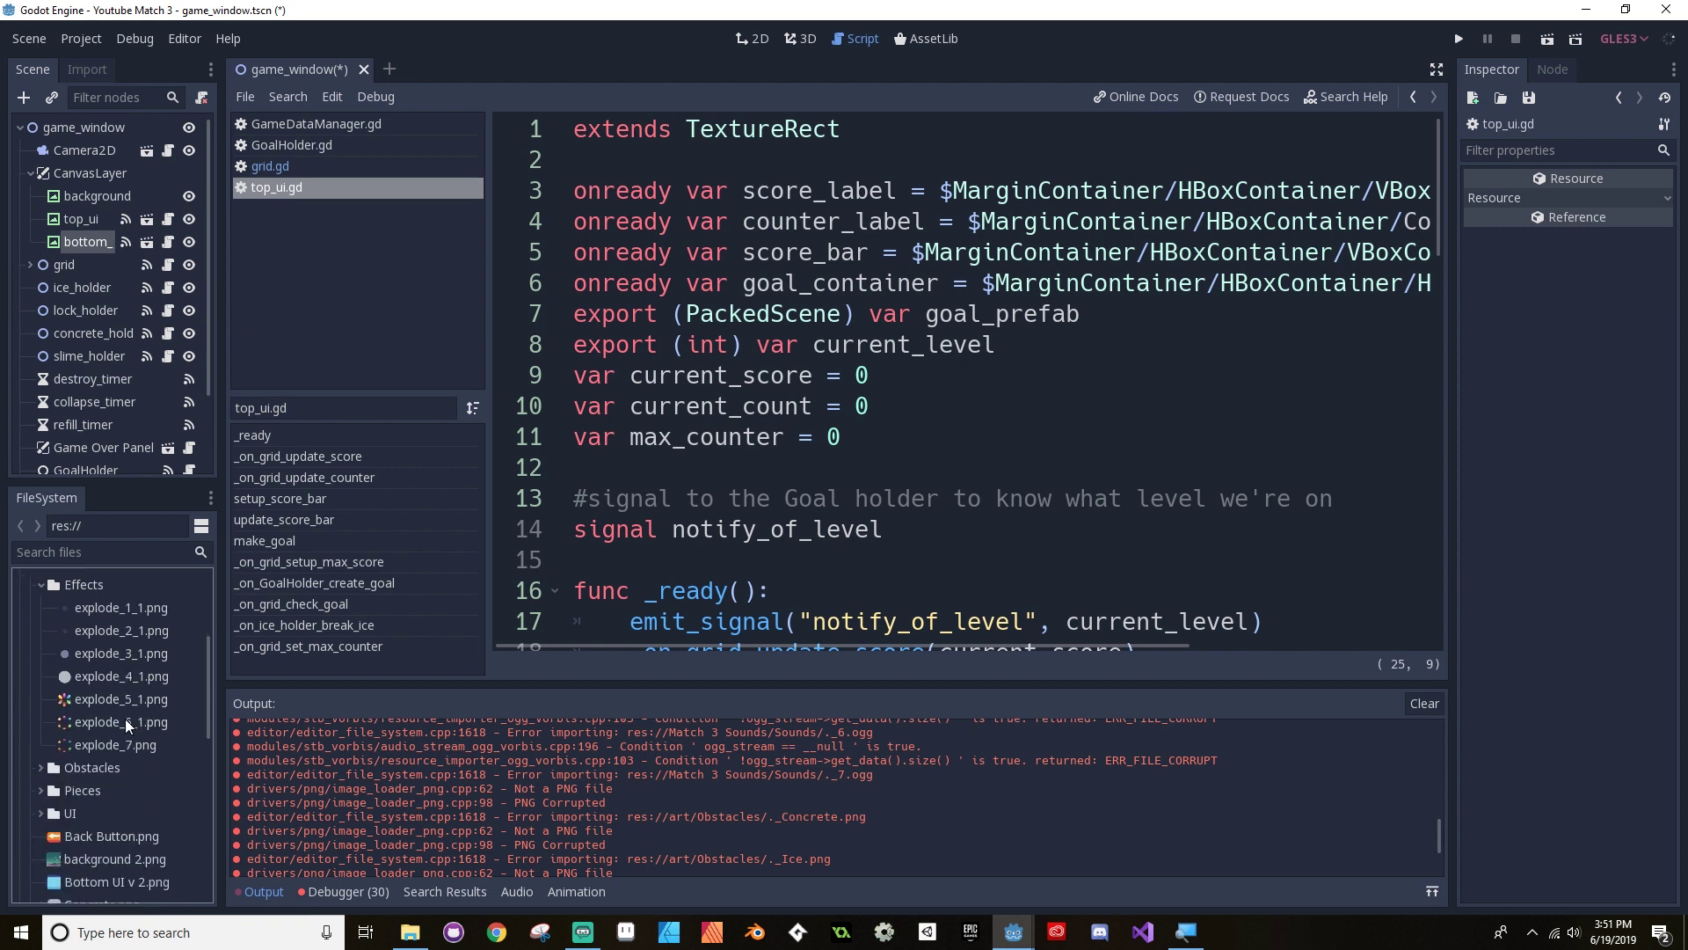
click(40, 768)
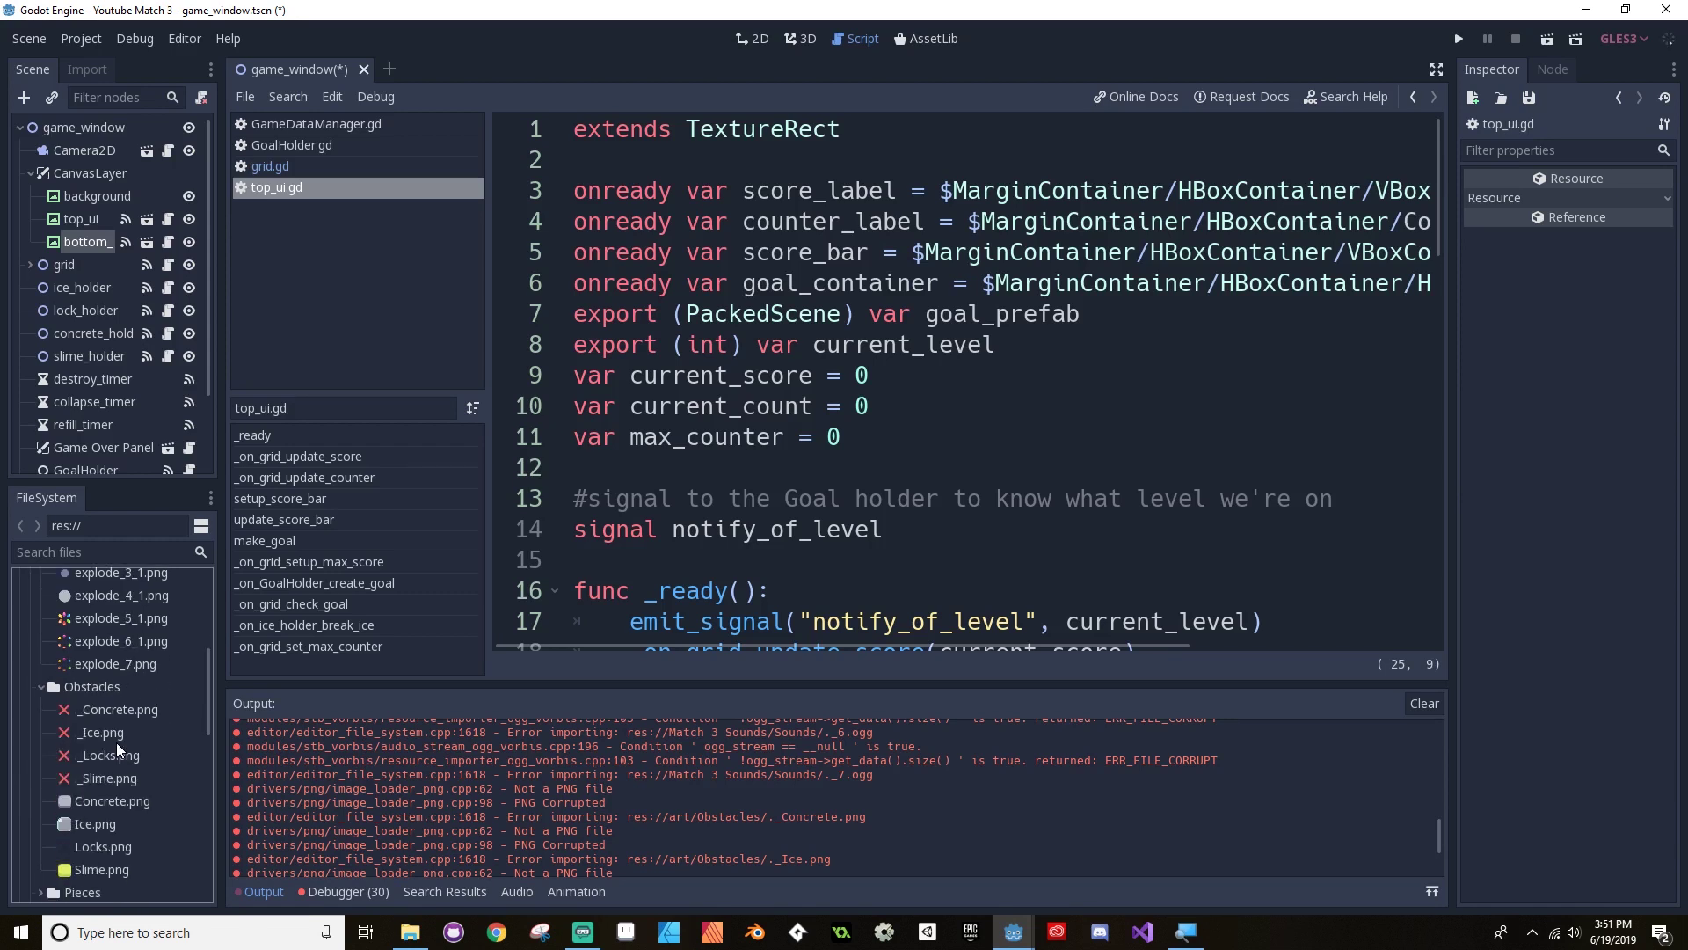
Step: Delete the four ._ obstacle PNGs: Concrete, Ice, Locks and Slime
click(116, 710)
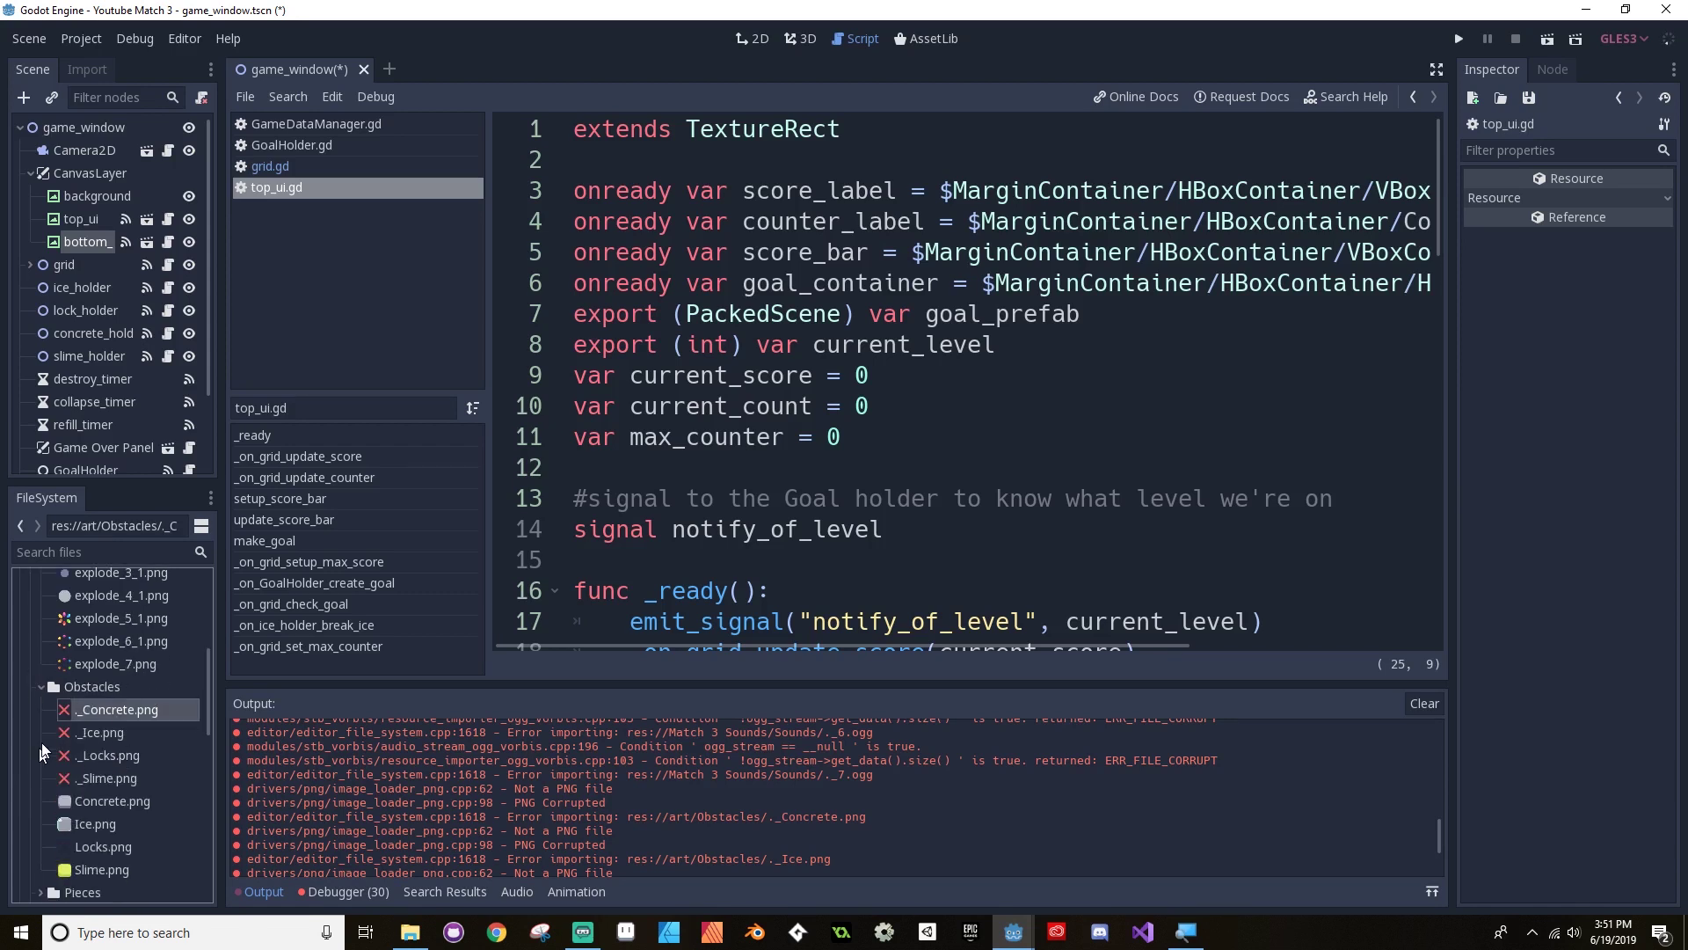
shift+click(106, 779)
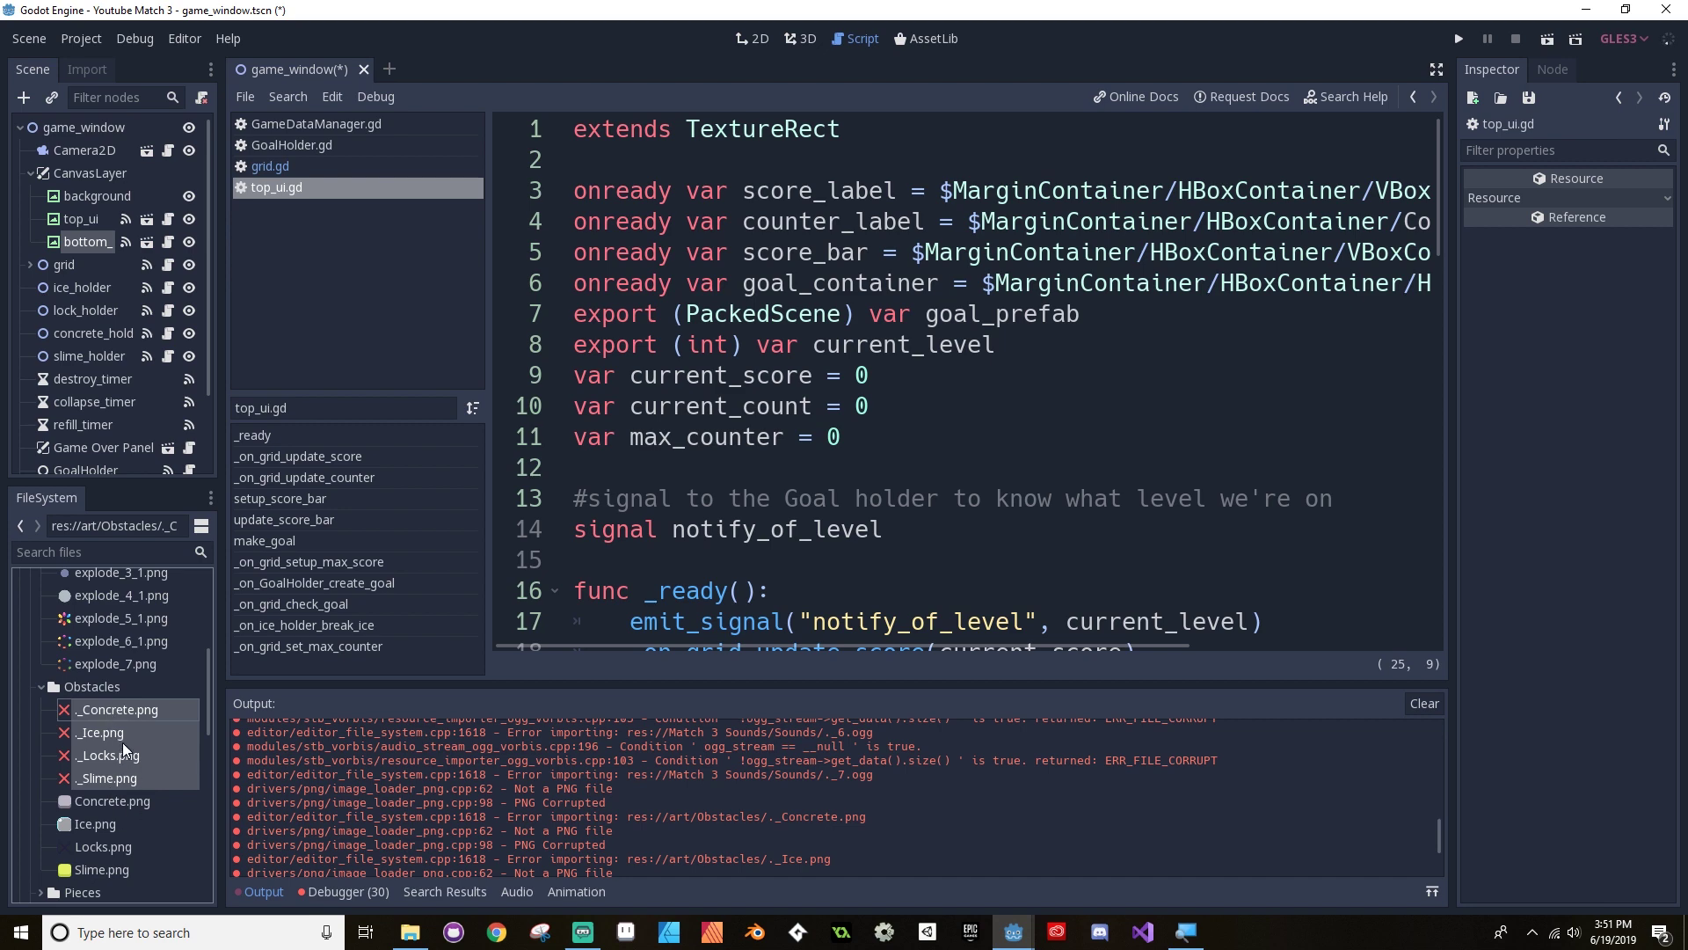
right_click(136, 770)
click(161, 838)
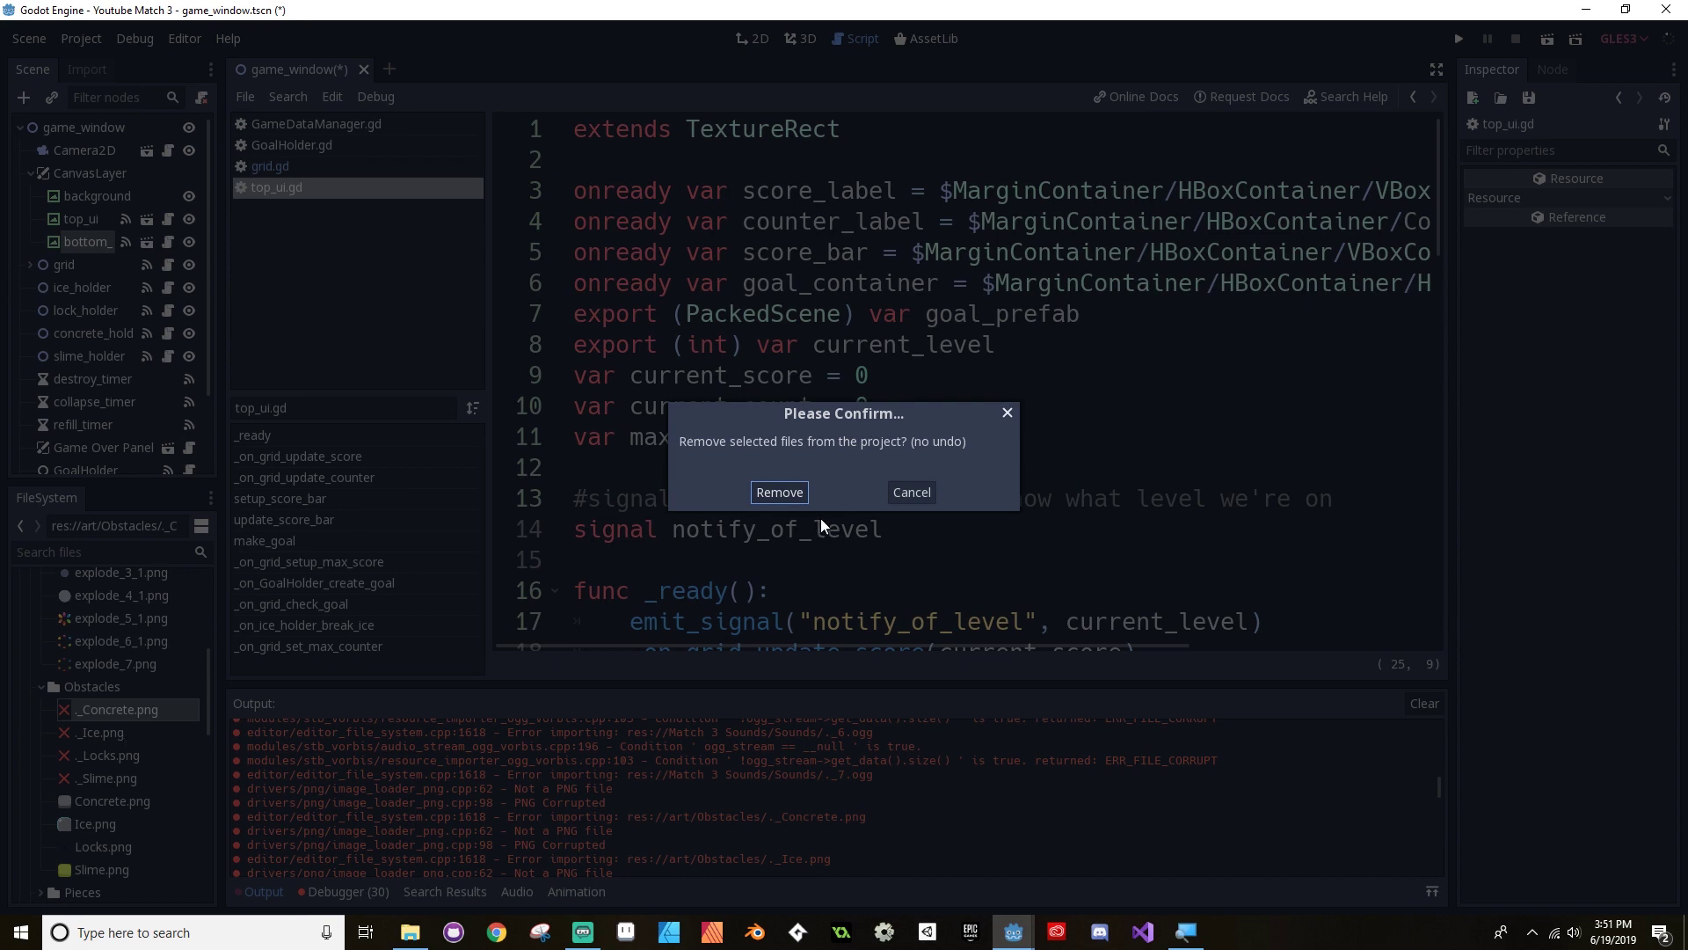
click(780, 491)
key(Return)
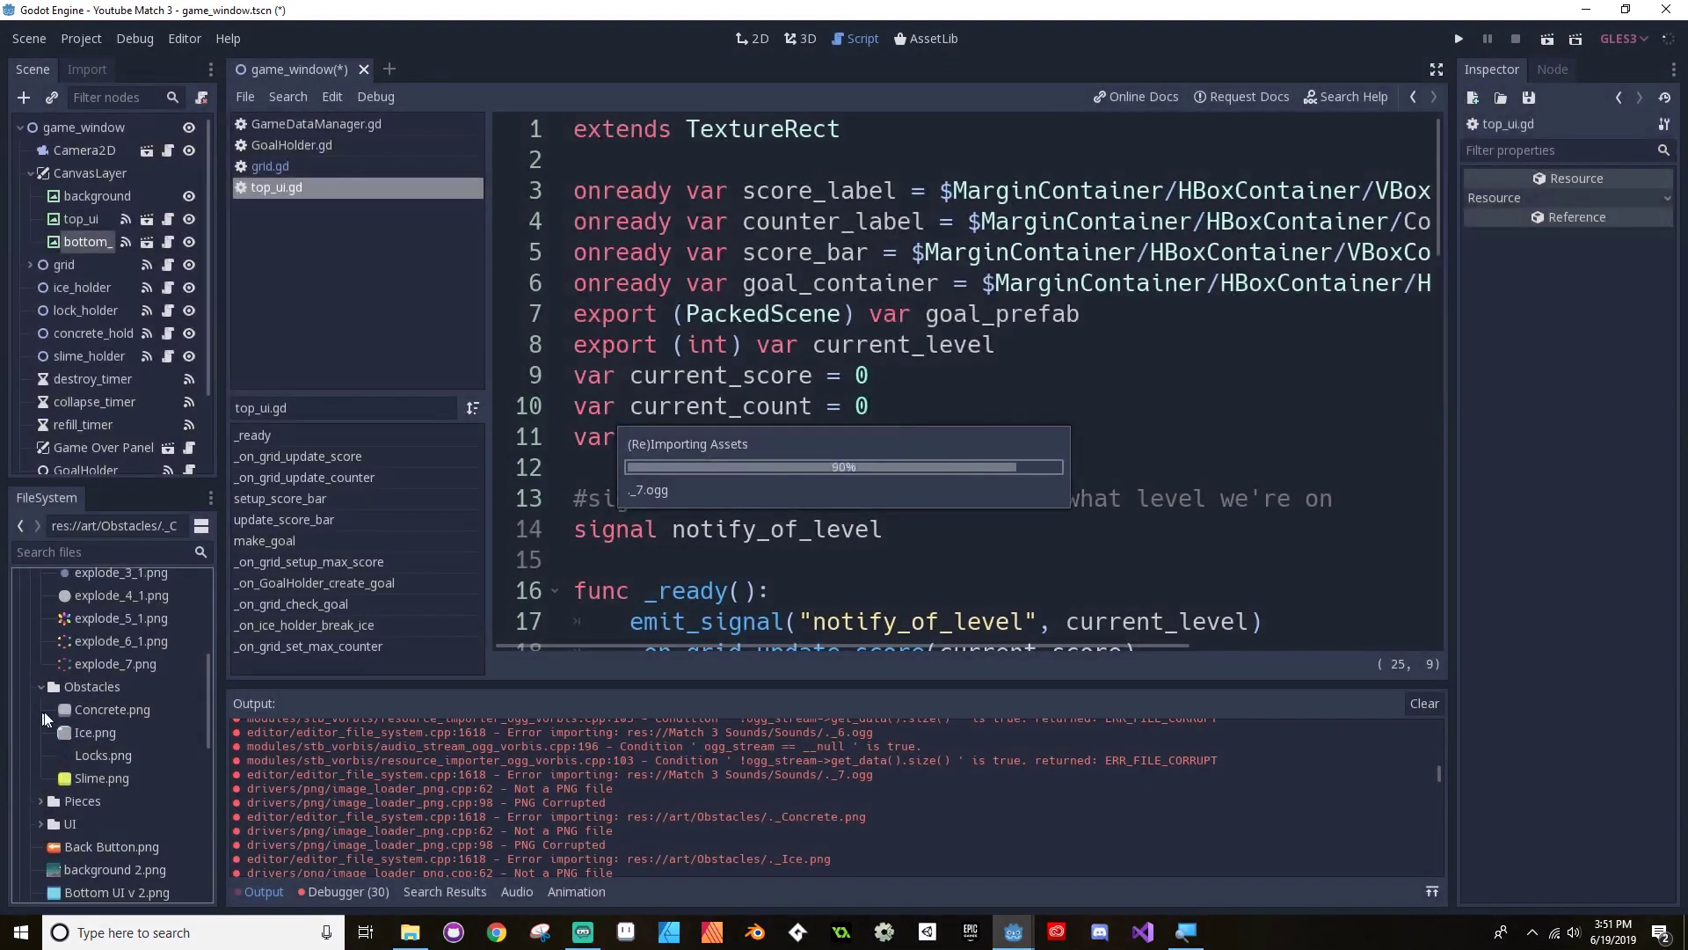
Step: Expand the Pieces and UI art folders to look over their files
click(39, 803)
scroll(108, 732, down, 12)
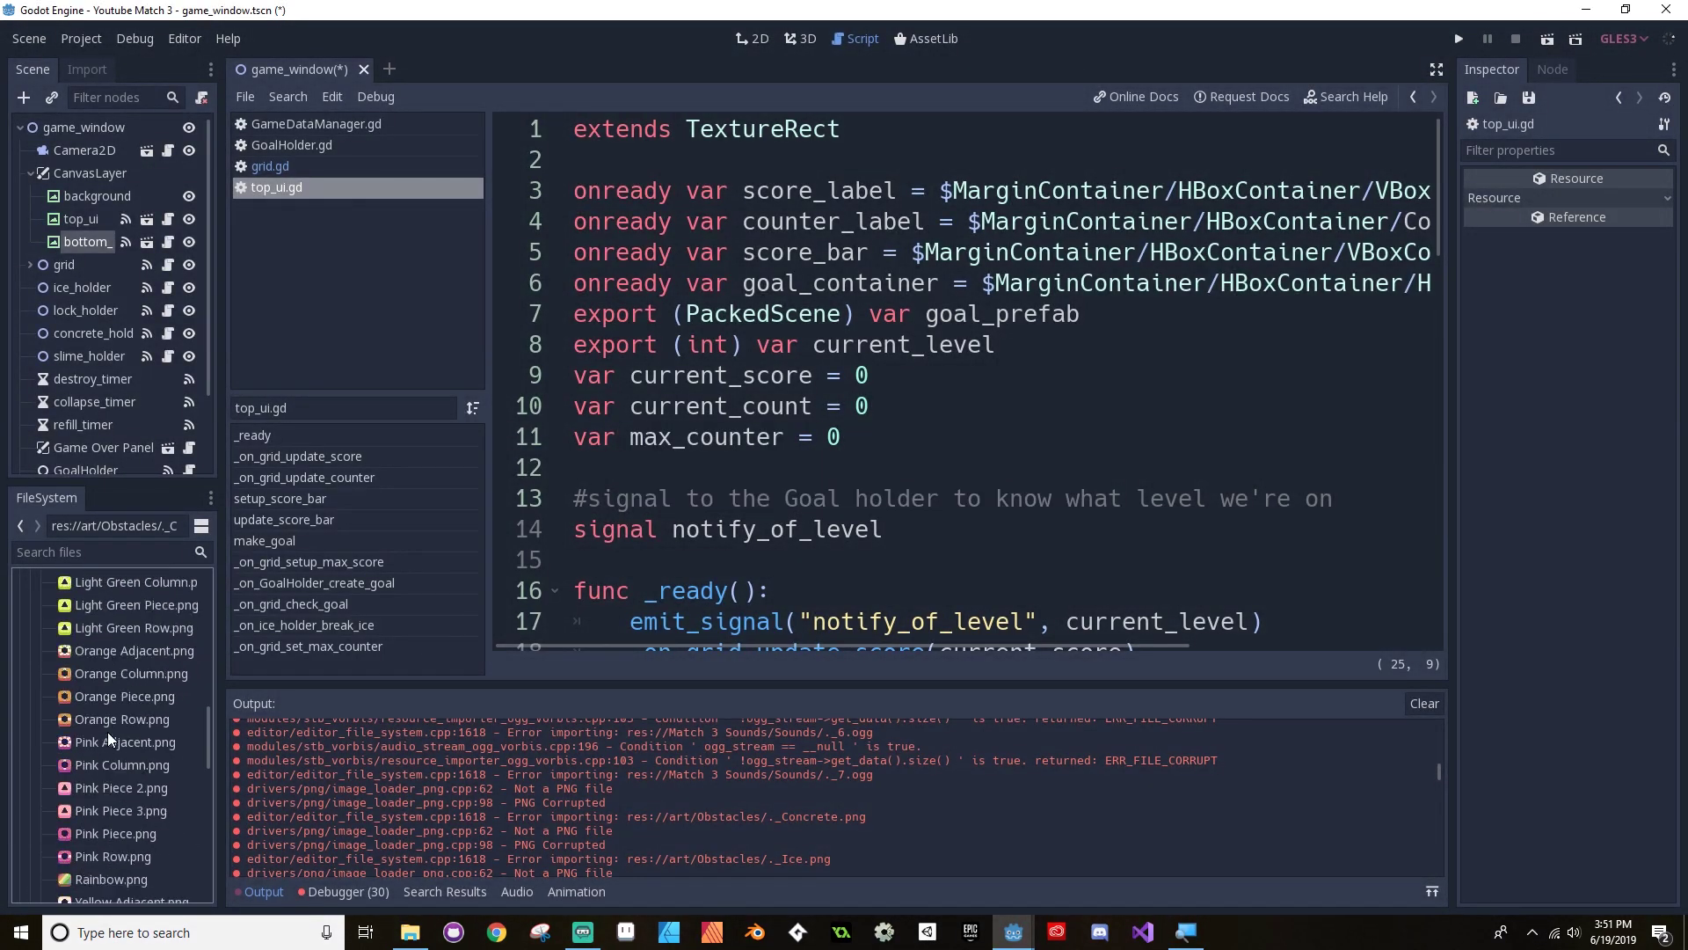
click(41, 749)
scroll(97, 731, down, 6)
scroll(97, 731, up, 15)
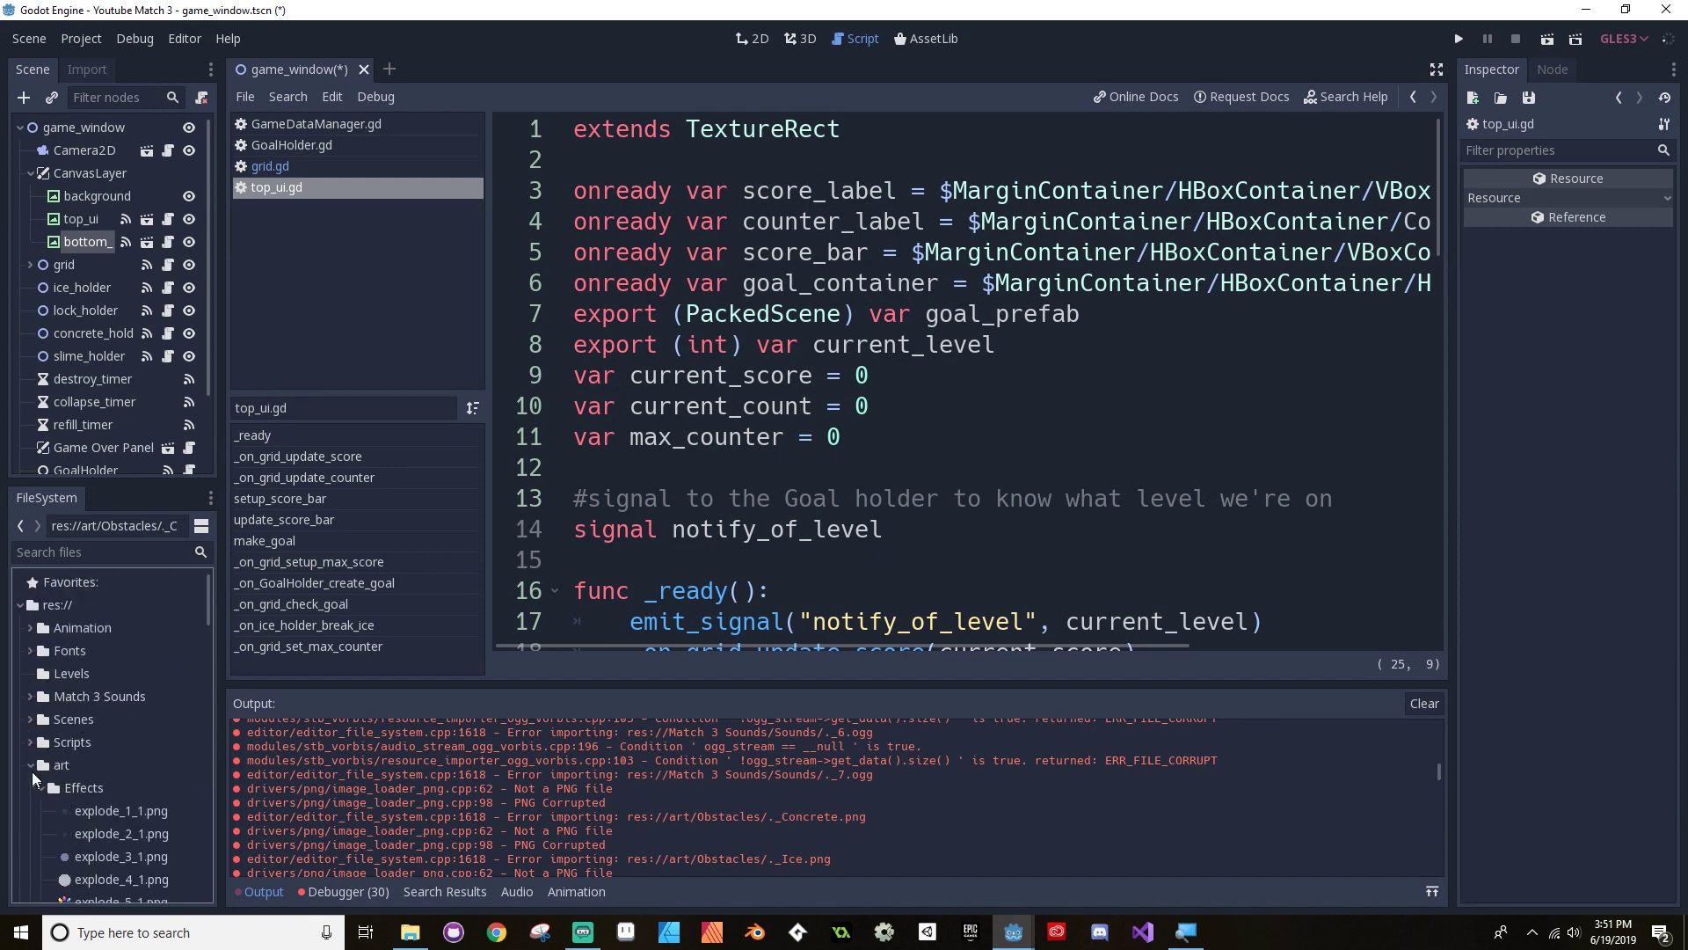
Step: Delete the broken _theme-1 to _theme-4.ogg files from Match 3 Sounds/Music
click(33, 769)
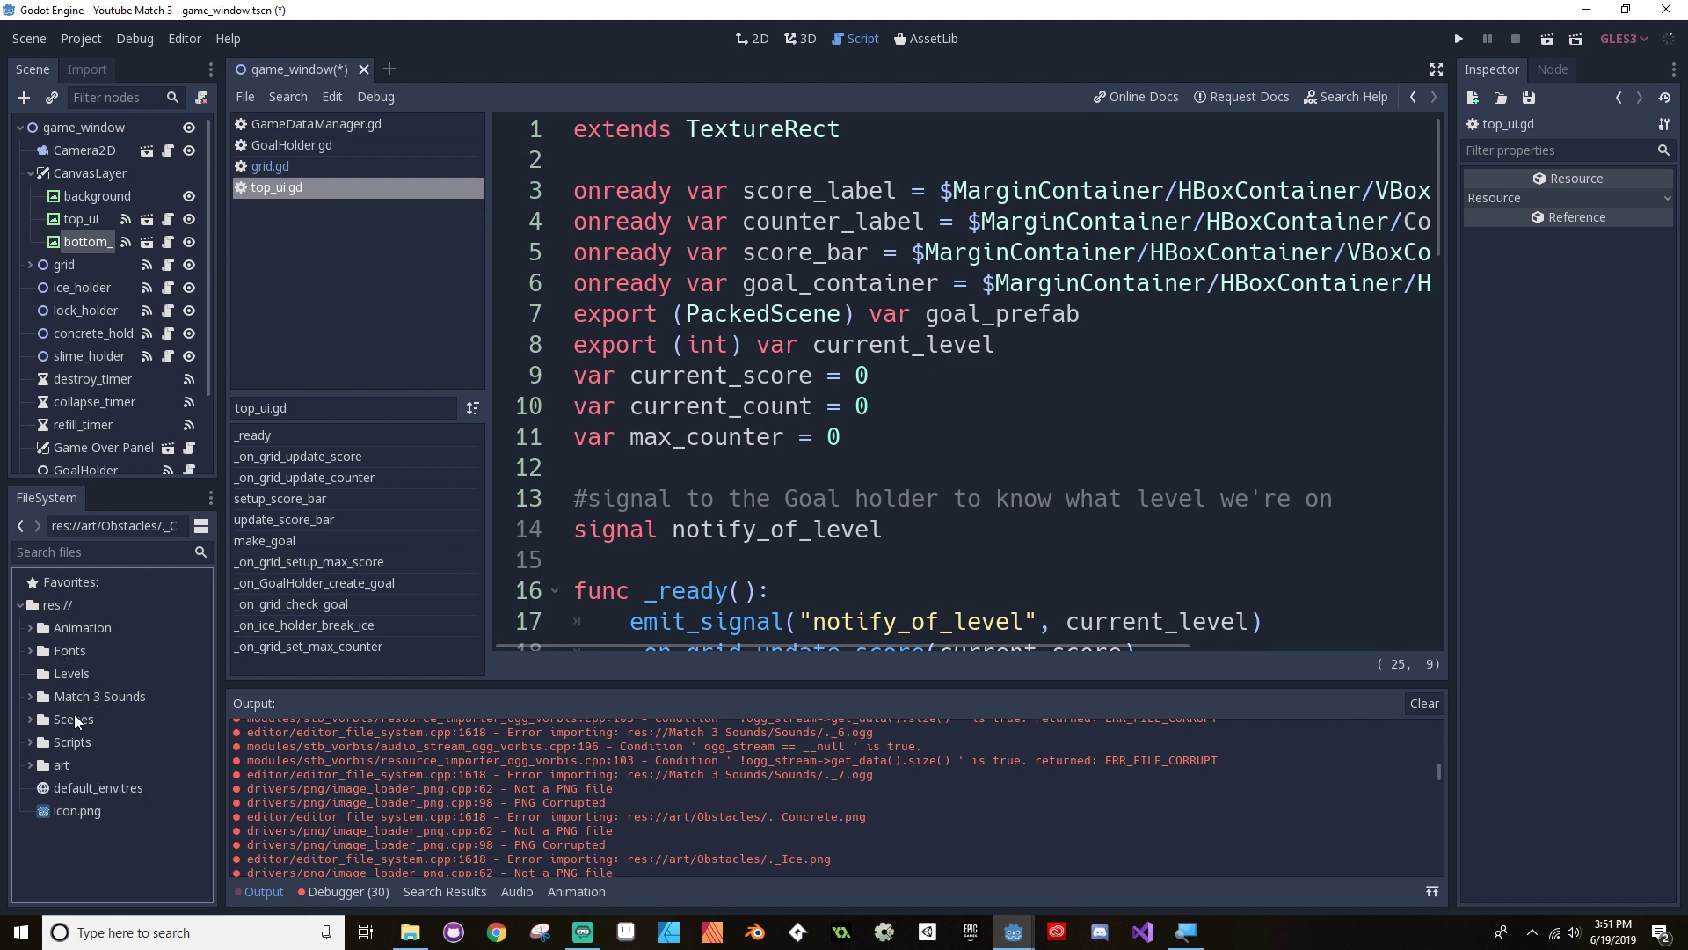
click(30, 697)
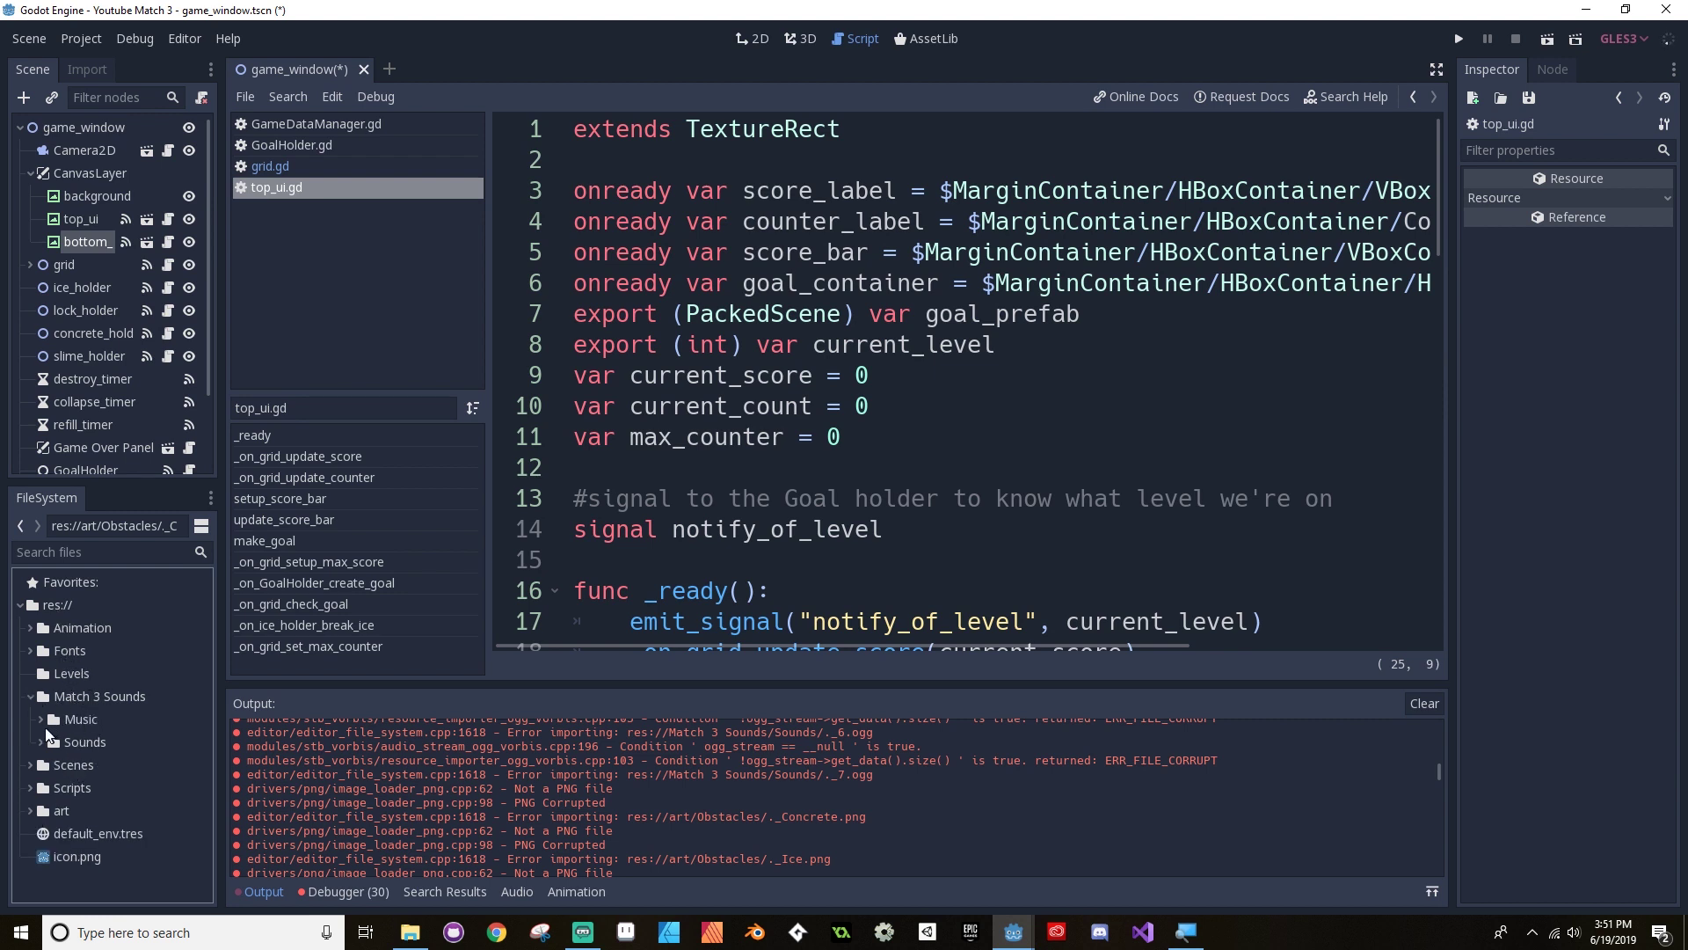
click(40, 719)
click(96, 744)
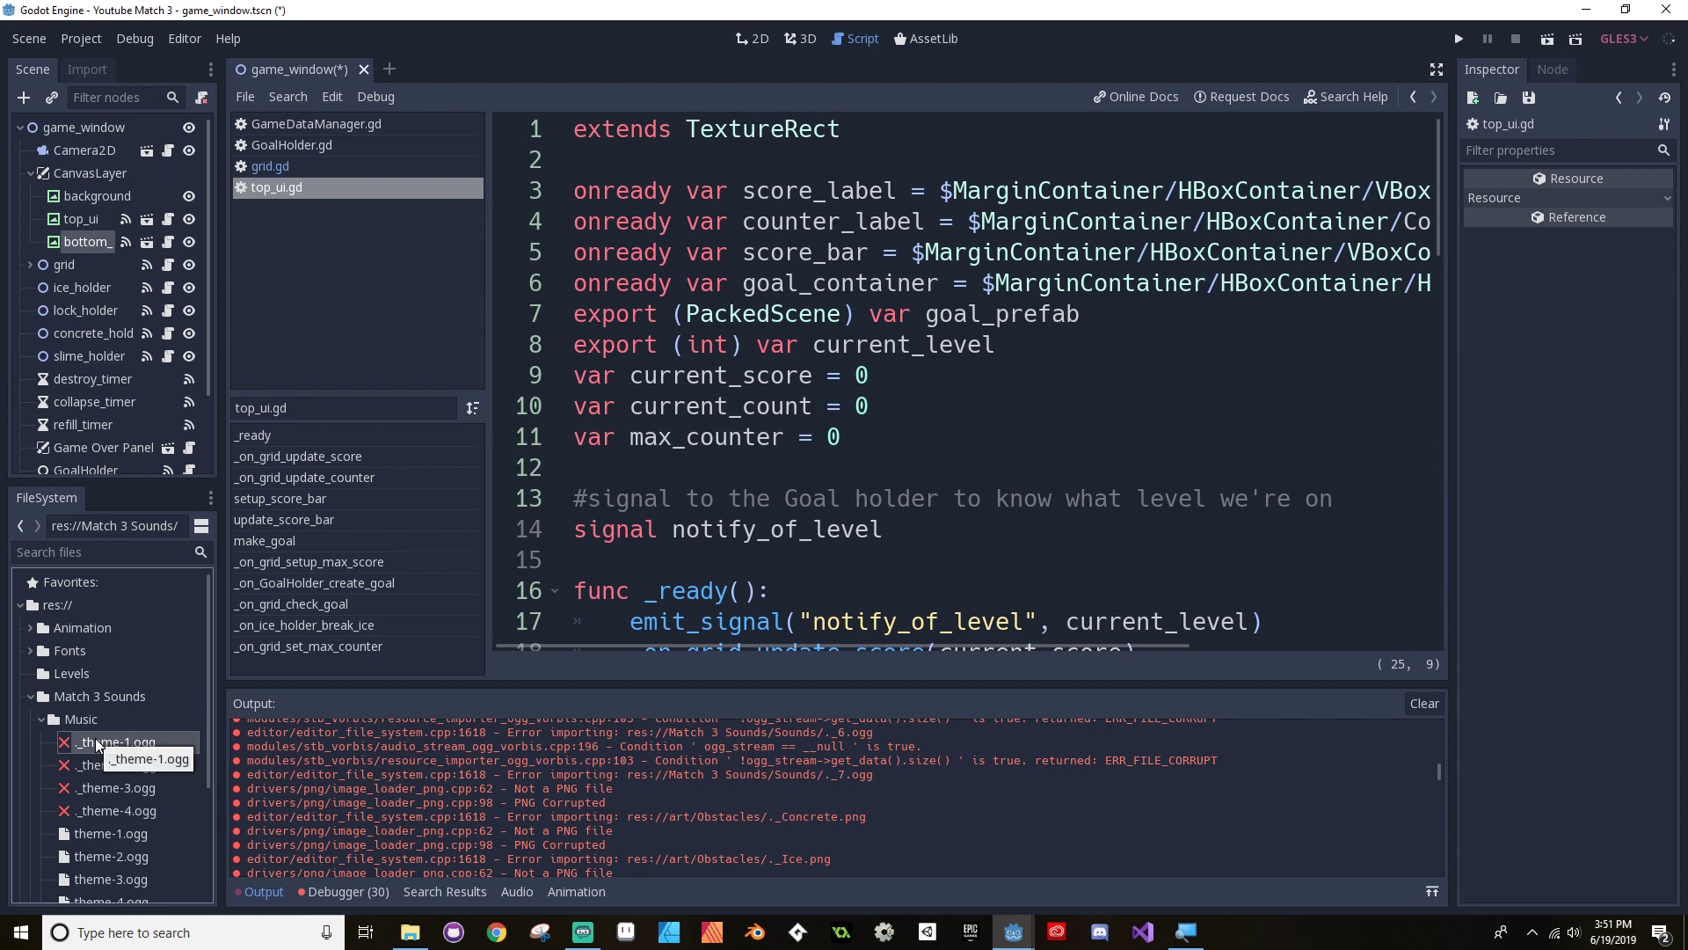
shift+click(103, 809)
right_click(102, 796)
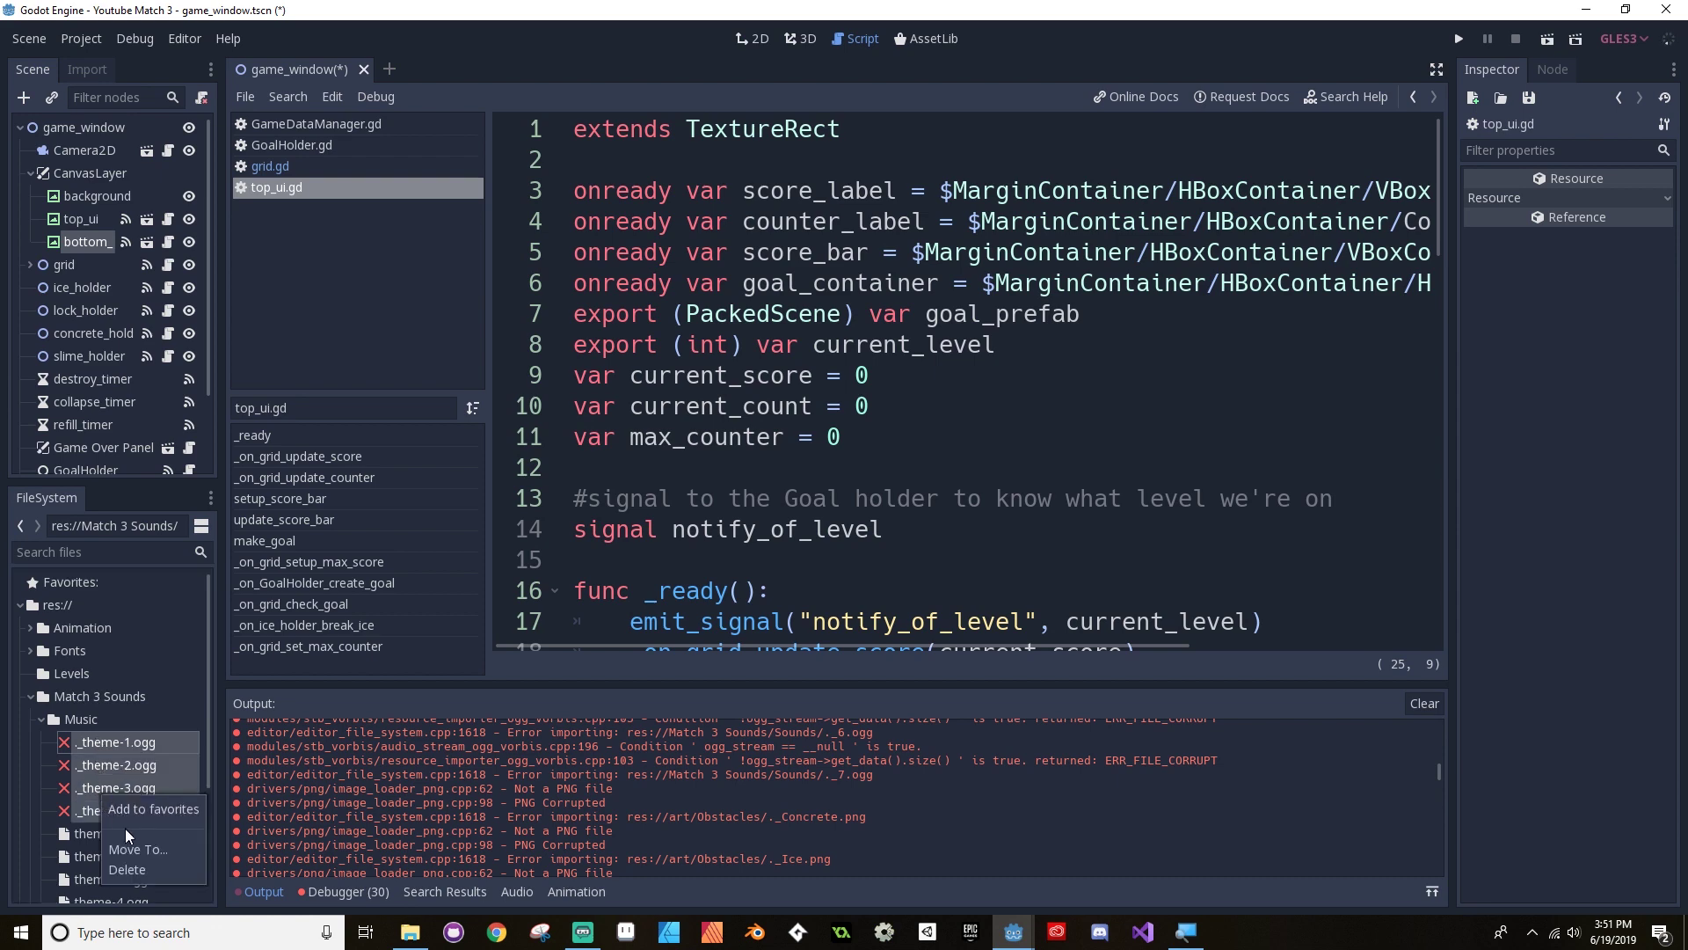
click(128, 869)
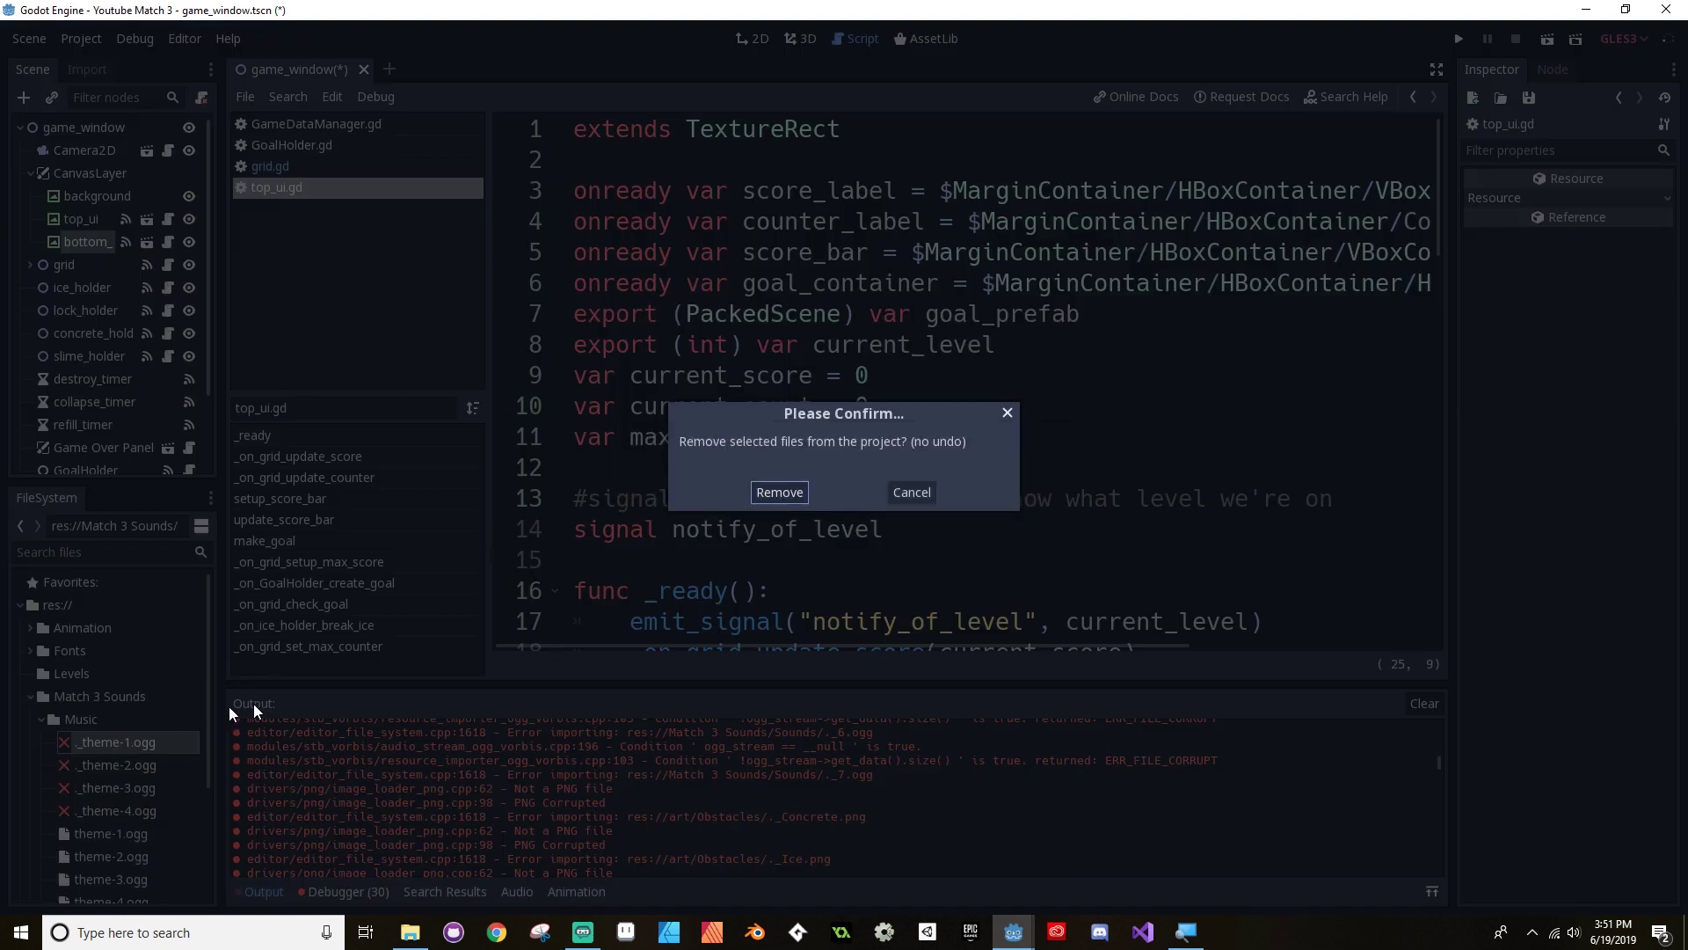
click(774, 492)
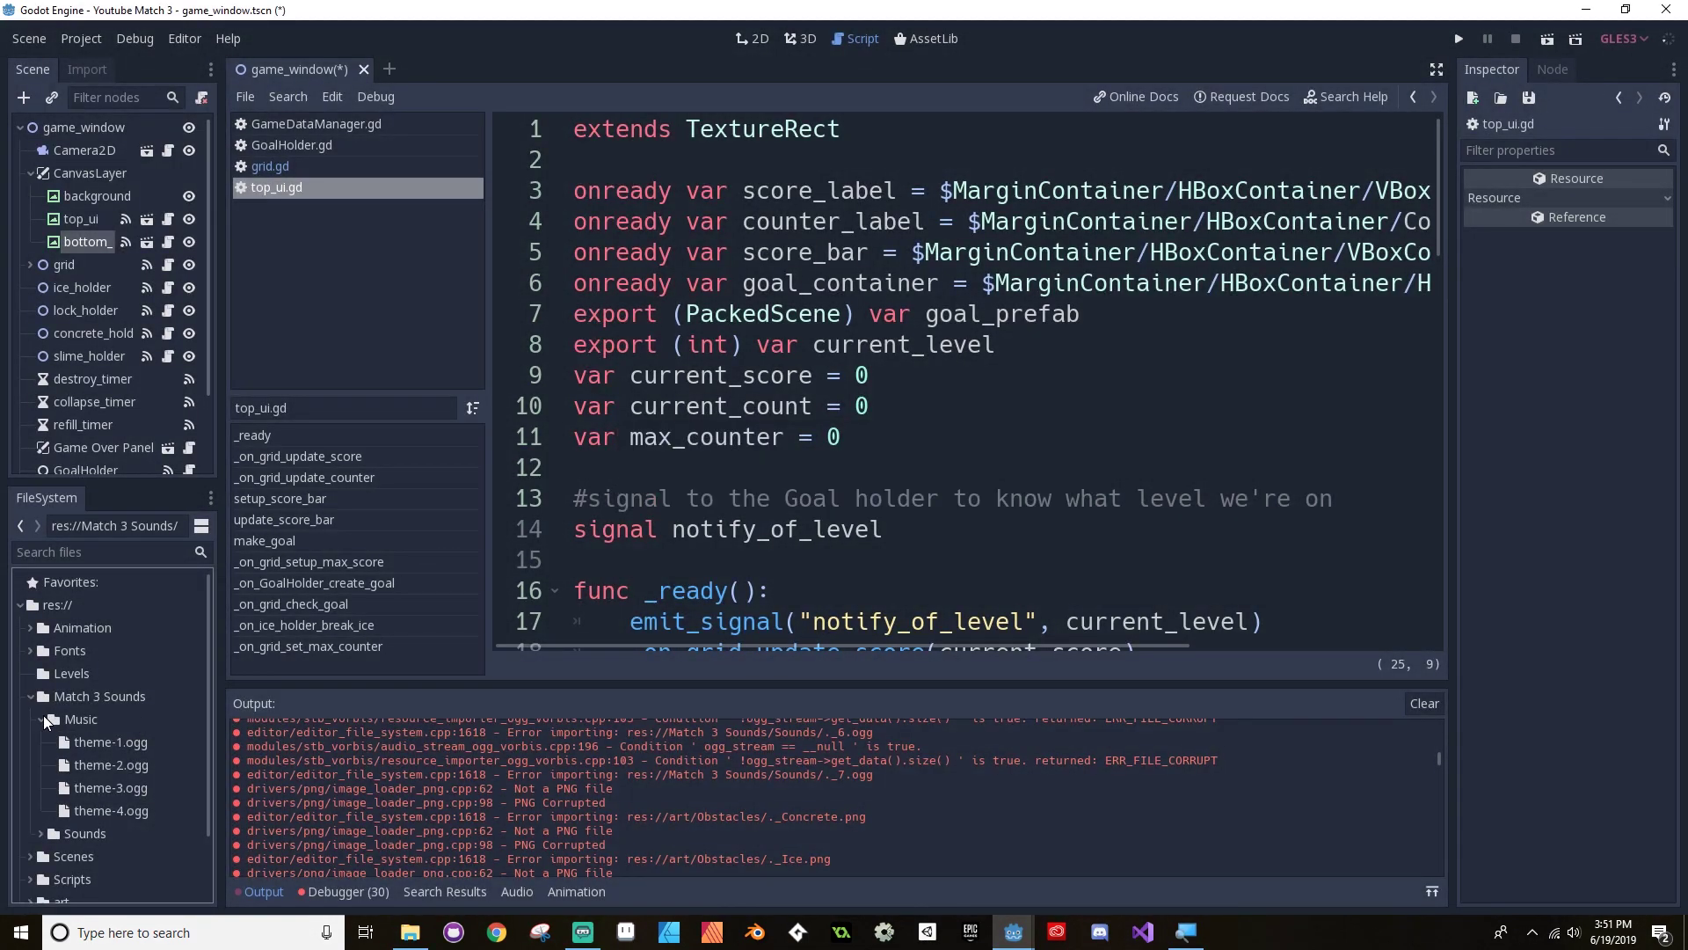
Step: Select the broken ._1 to ._7.ogg files in Sounds and choose Delete
click(41, 719)
double_click(36, 739)
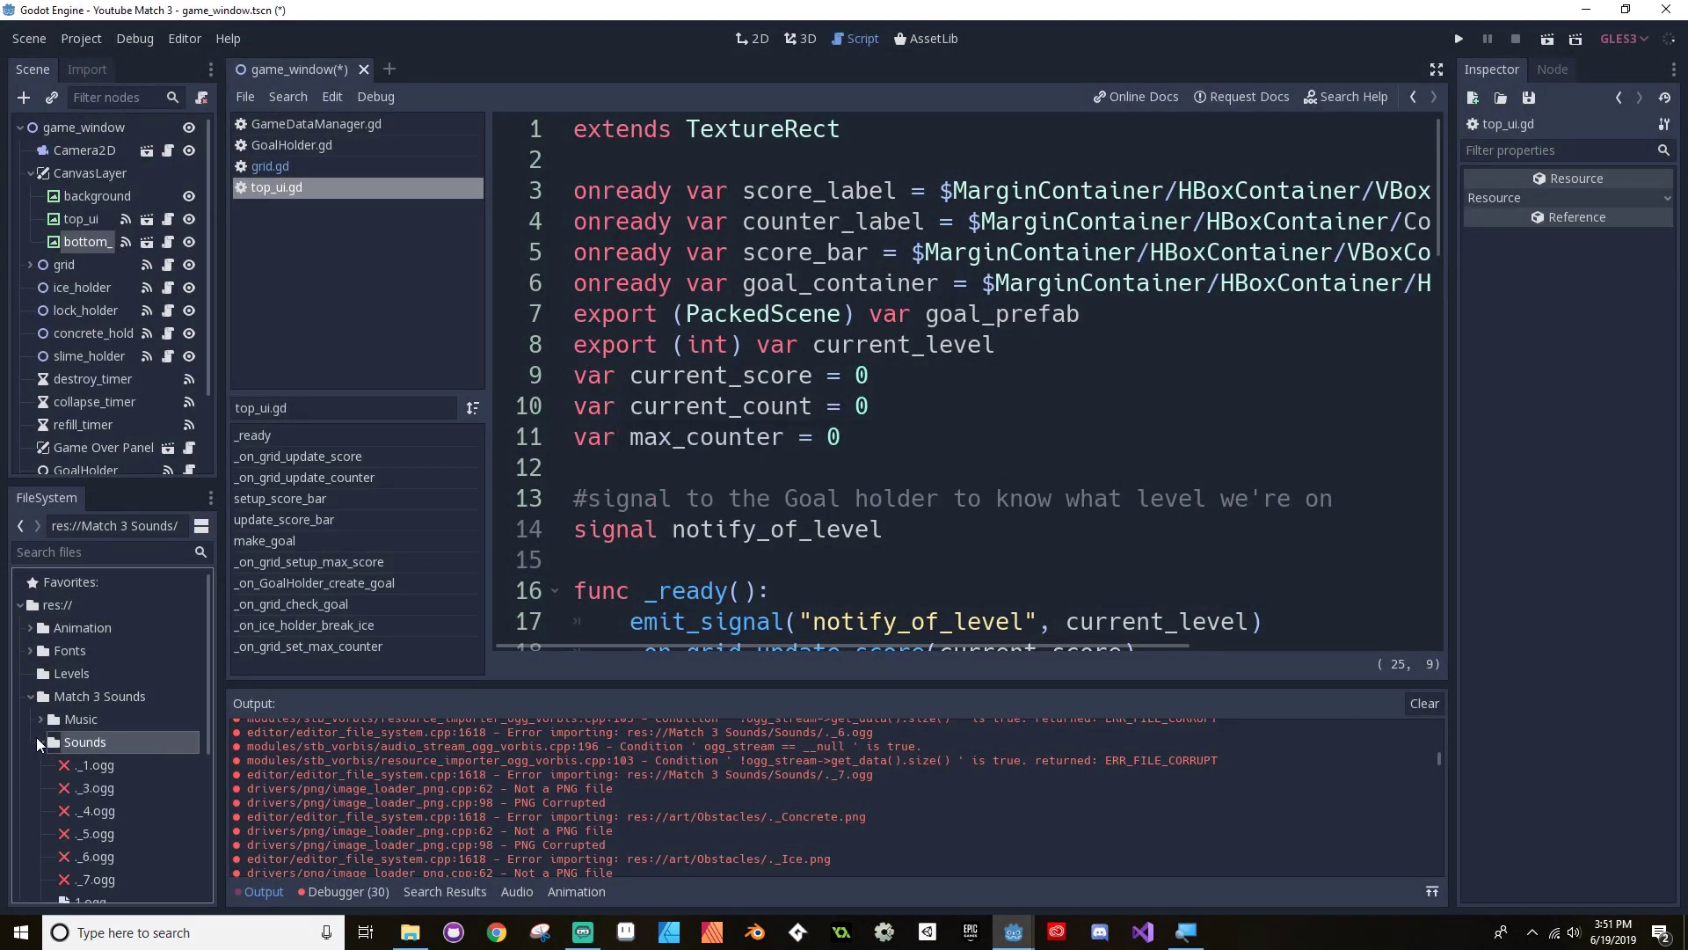
click(119, 768)
shift+click(103, 874)
right_click(104, 874)
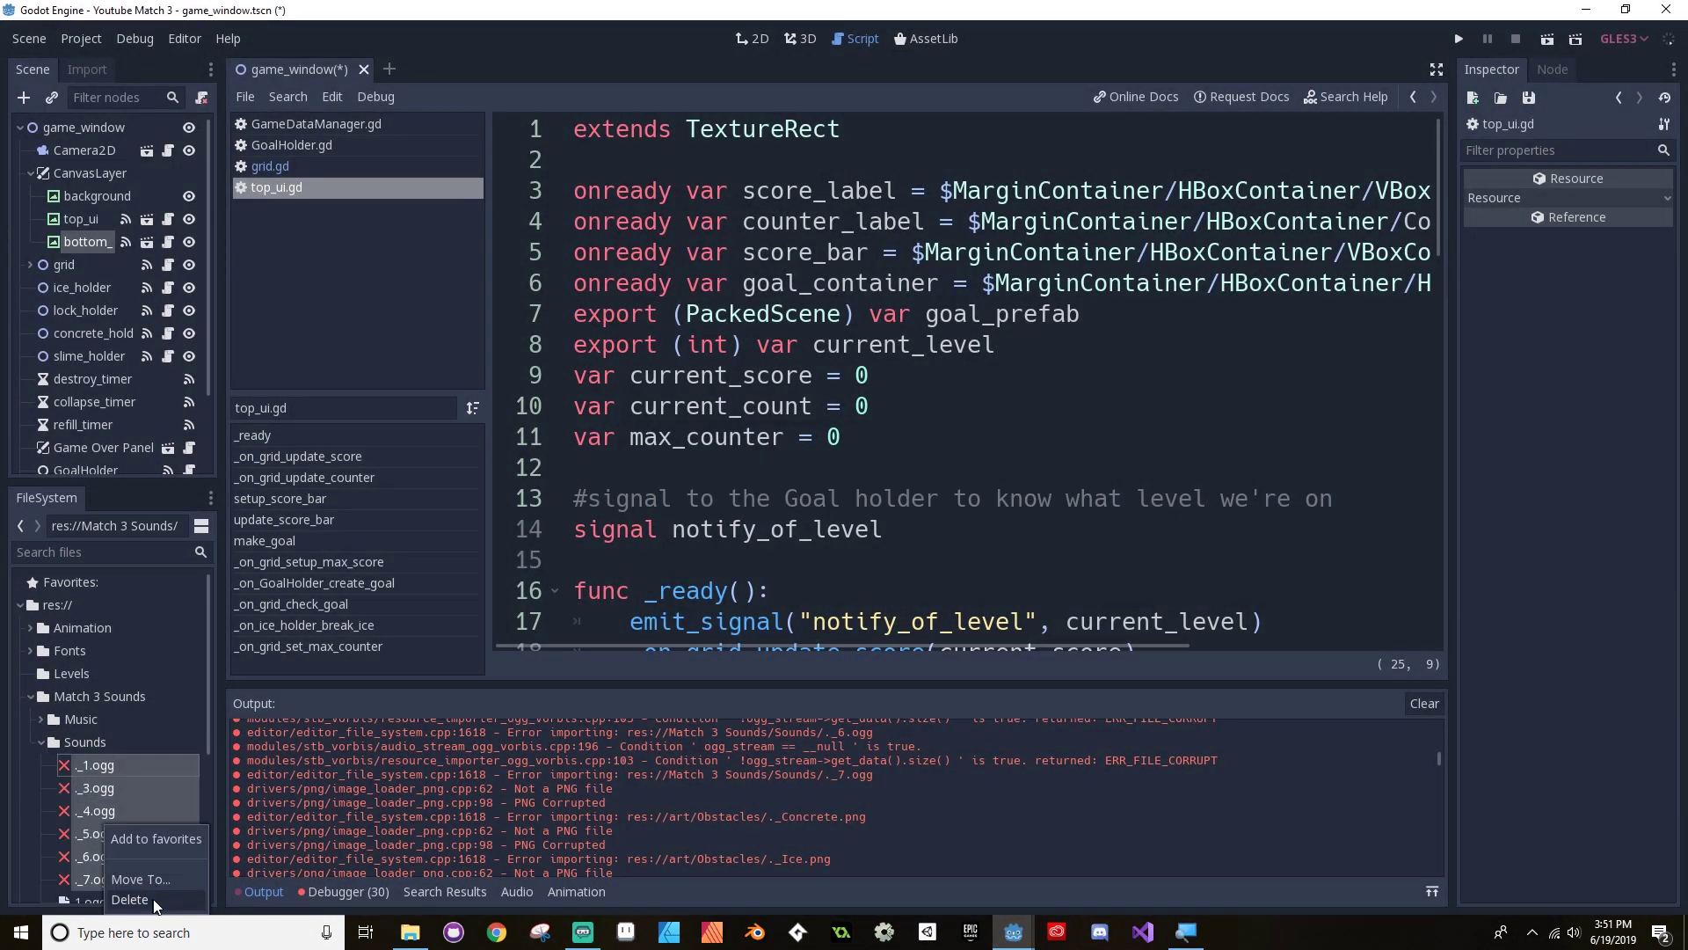
click(132, 900)
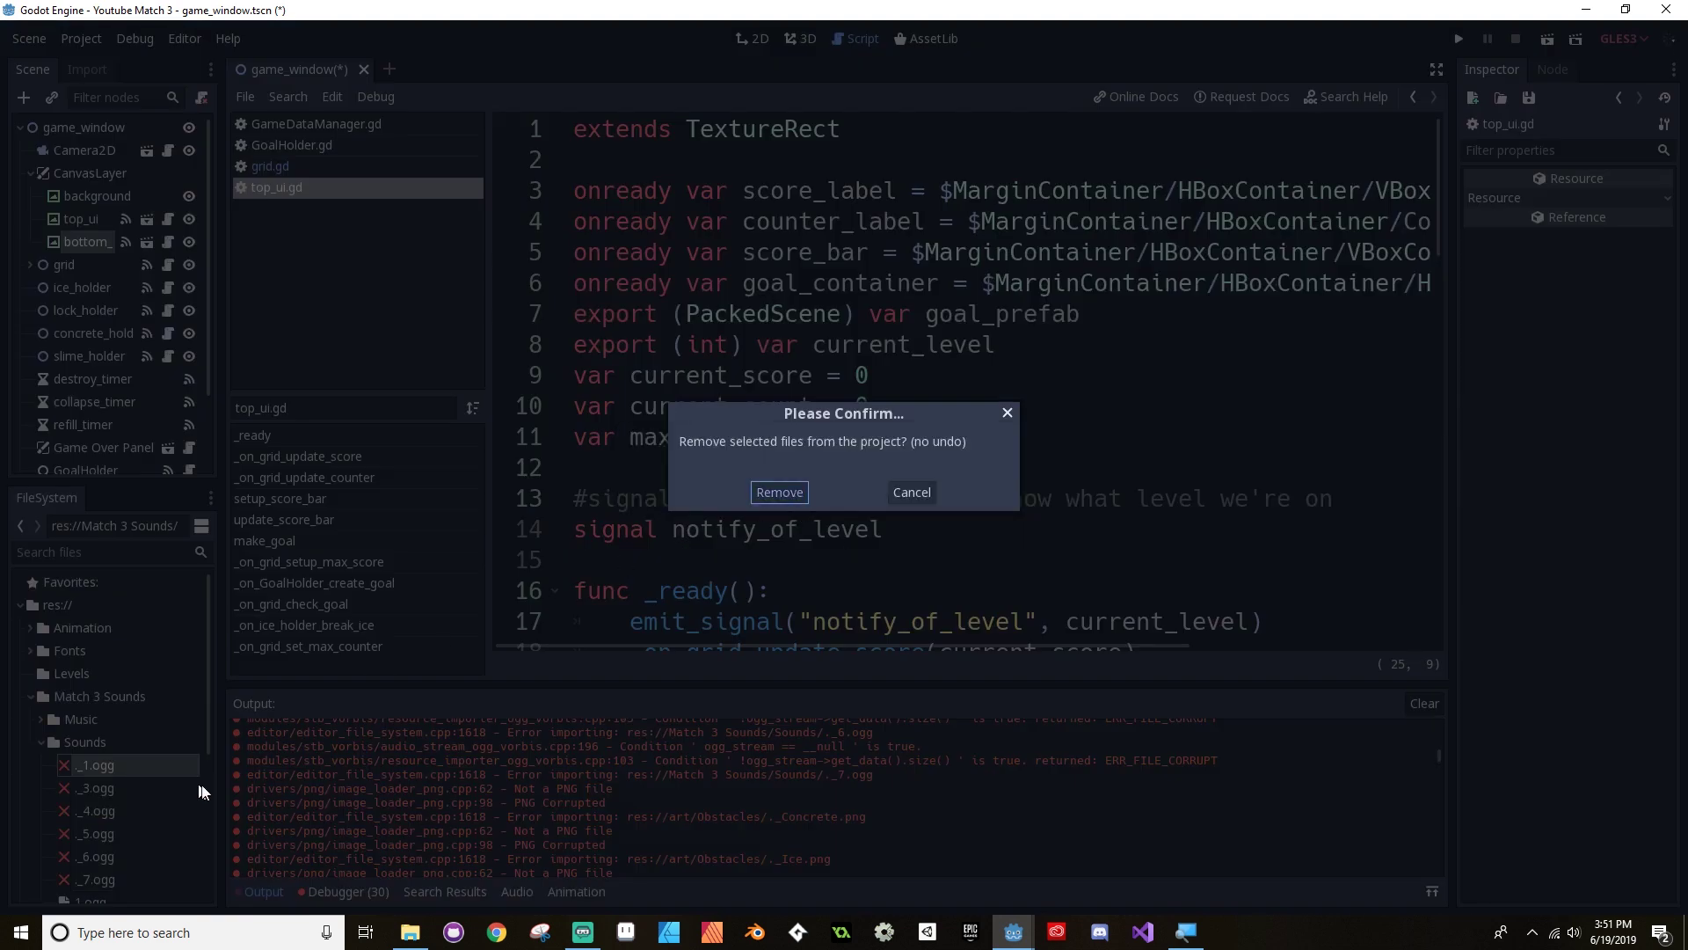
Step: Confirm the sound-file removal, then run the scene and swap a piece to win with a star match
key(Return)
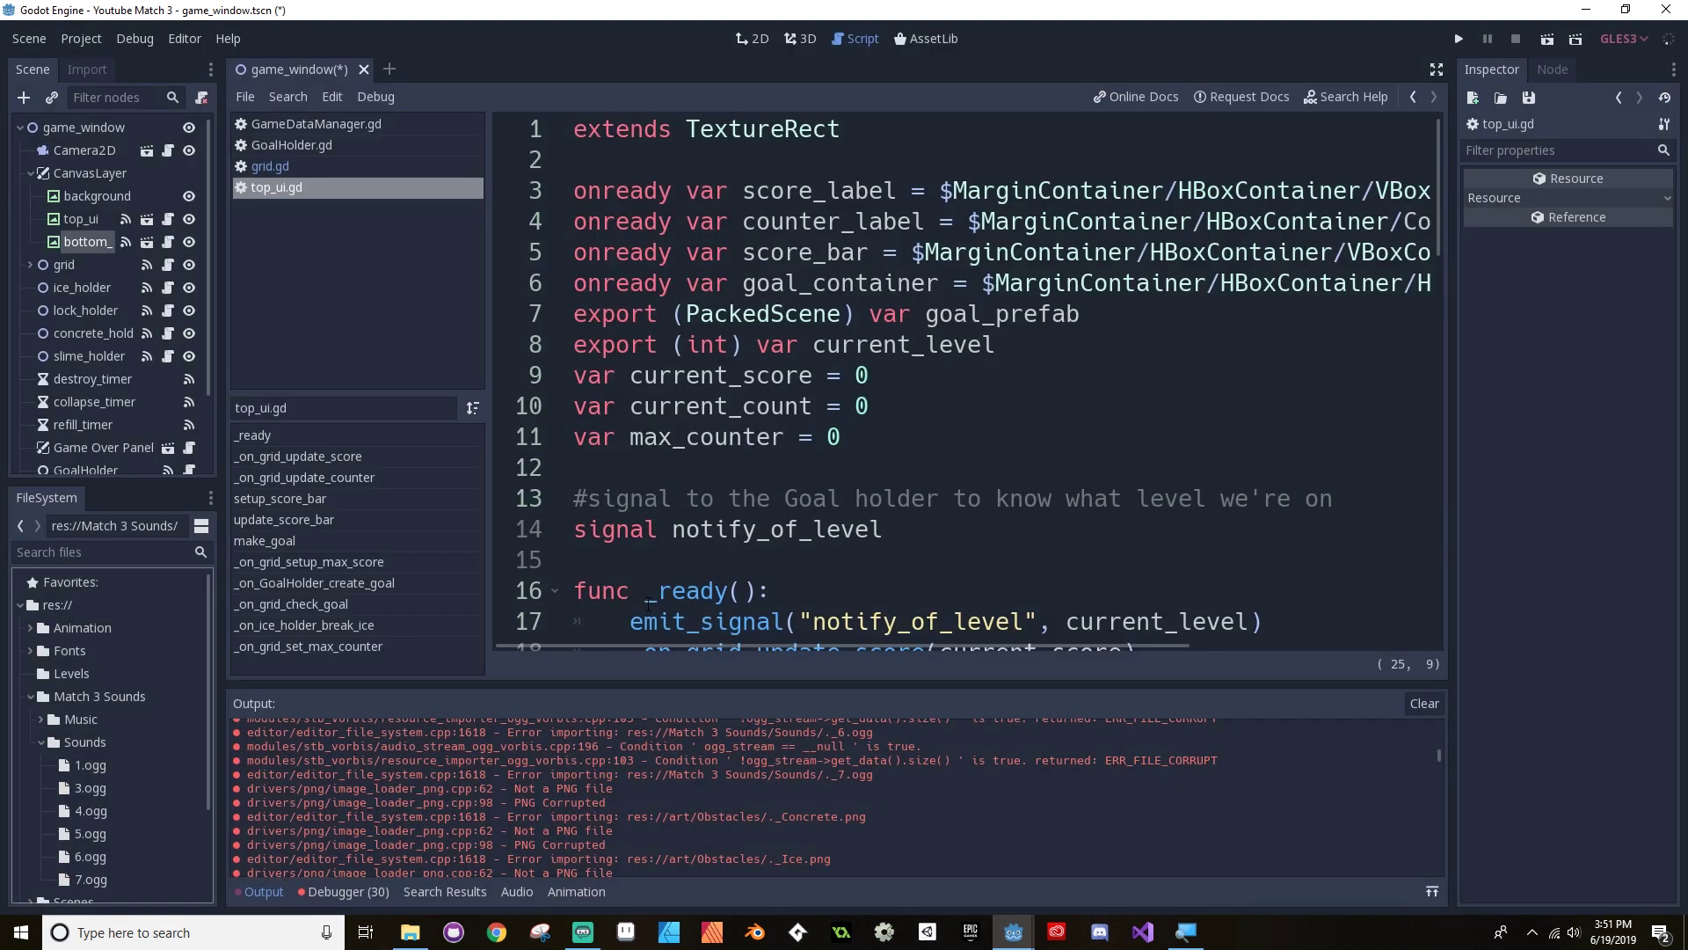
click(1548, 39)
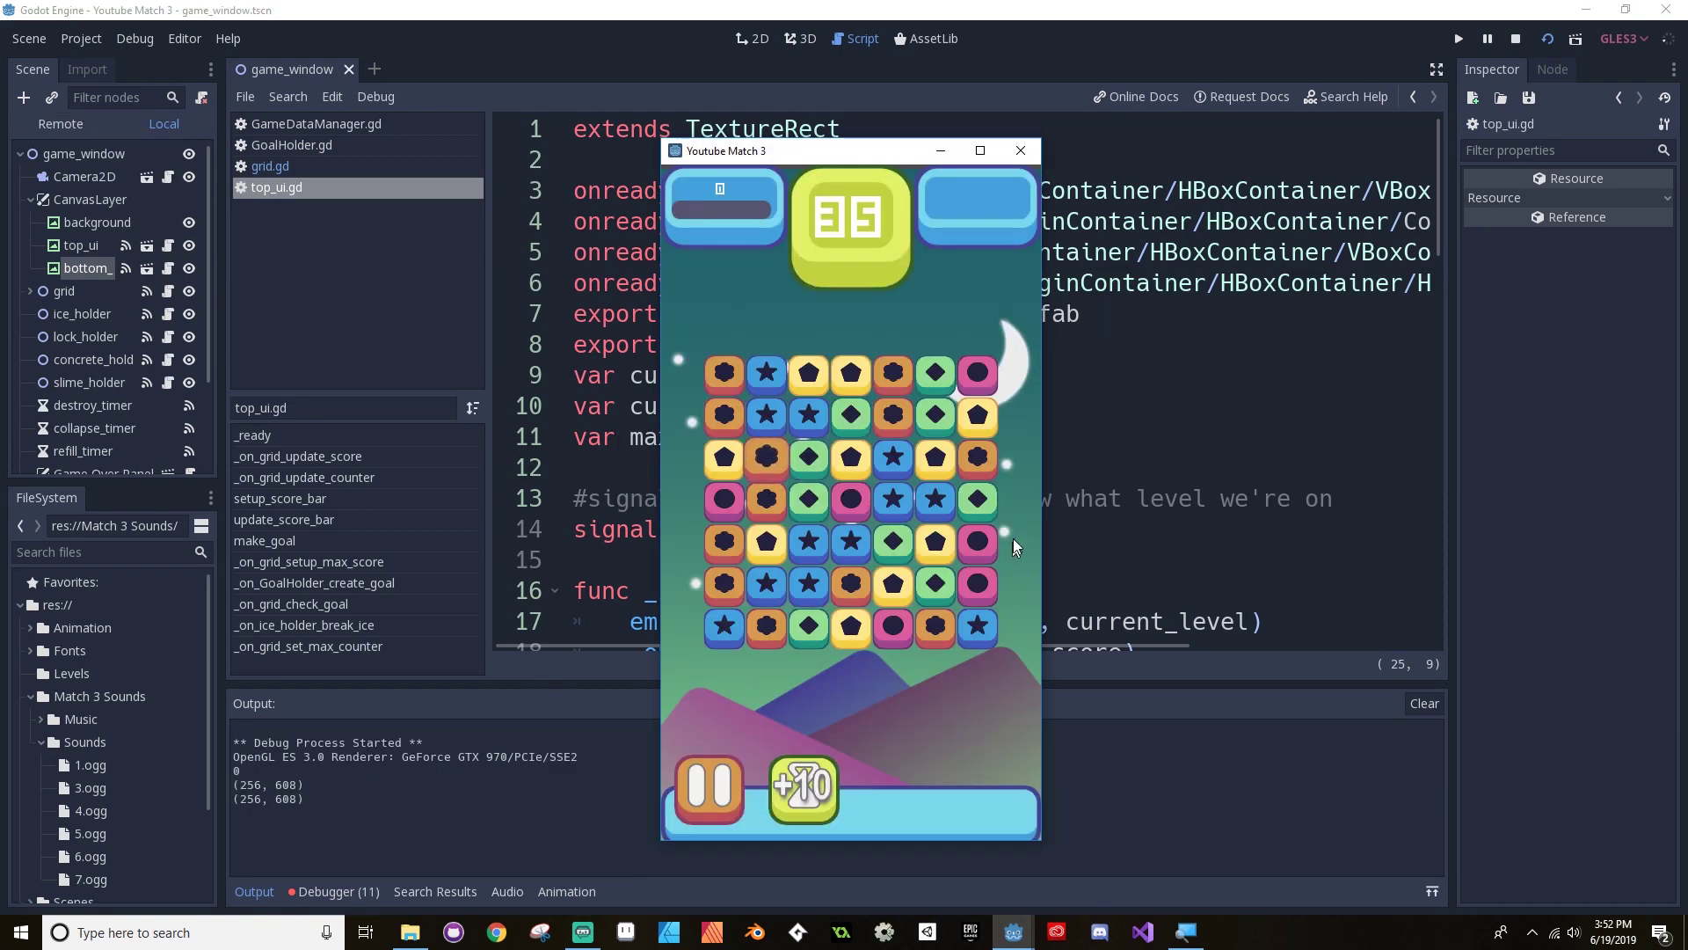
drag(893, 538, 895, 501)
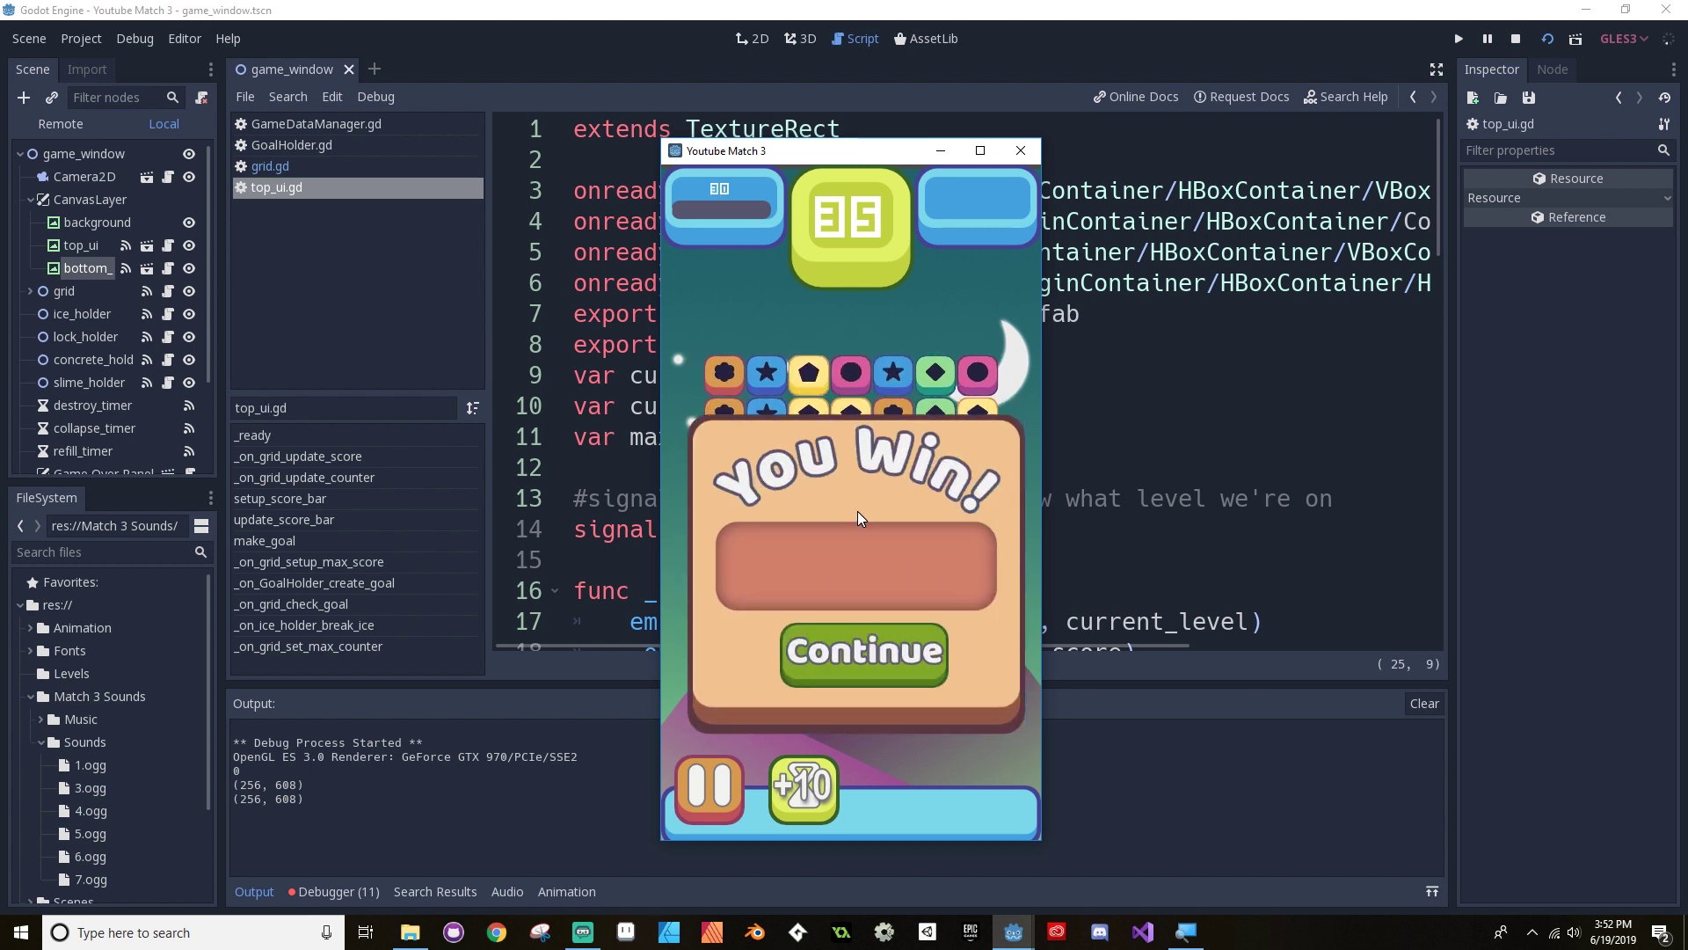
Step: Close the game and list the debugger warnings, jumping to the unused booster_info and goal_texture
click(1022, 151)
click(352, 887)
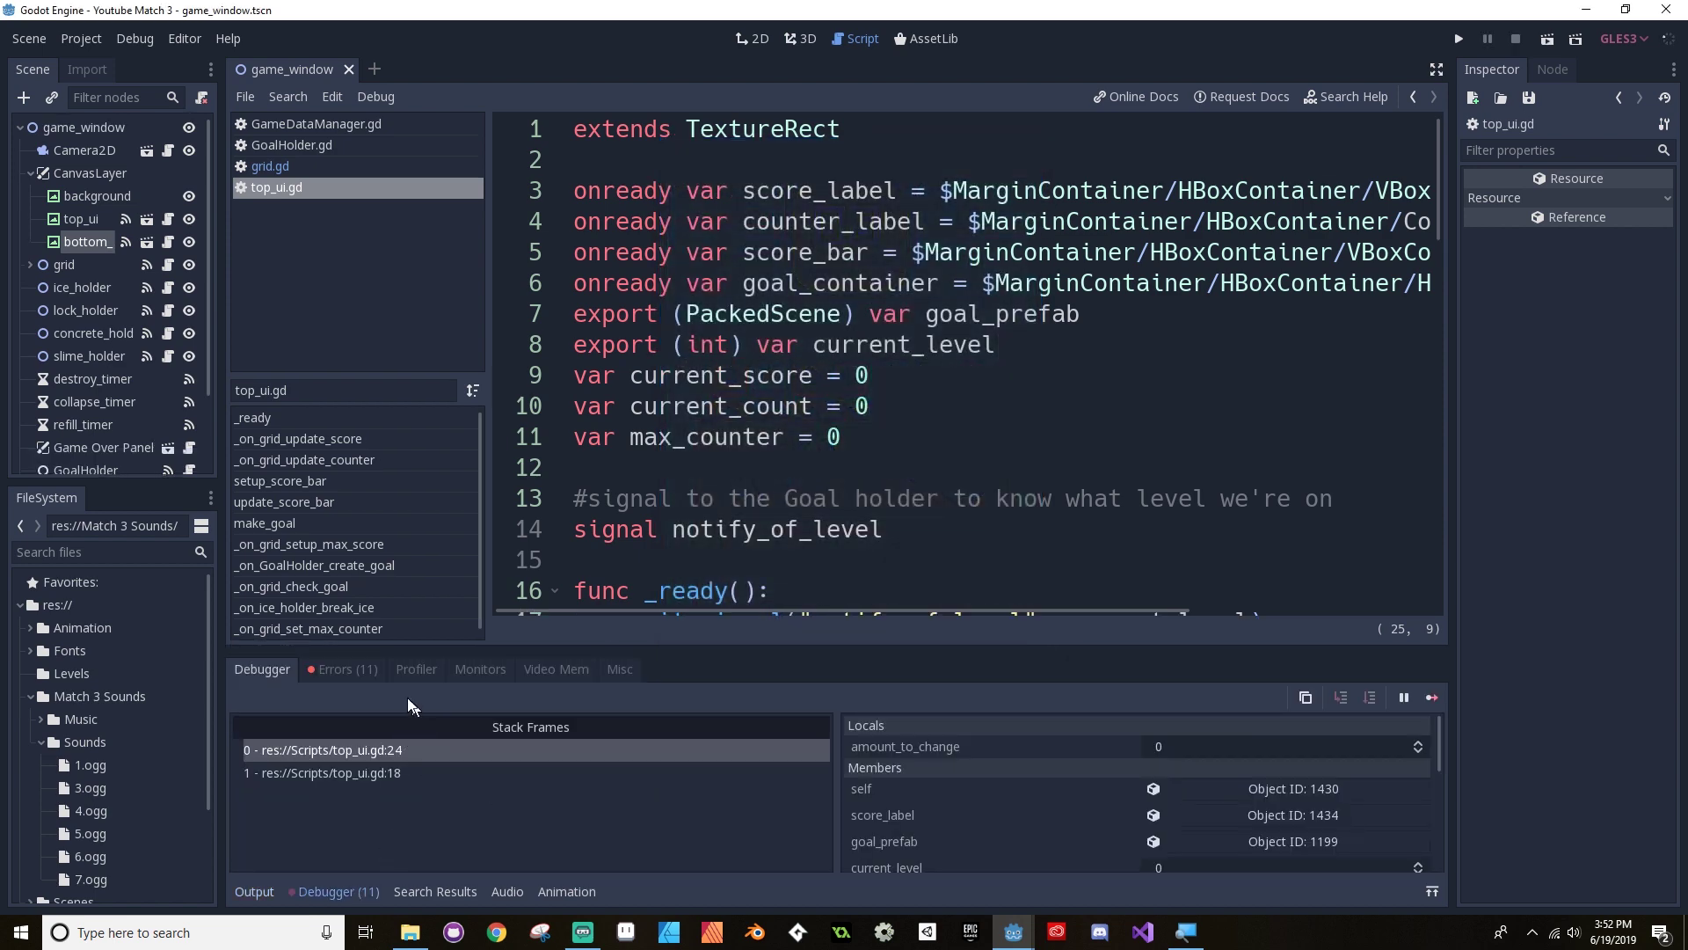
click(360, 670)
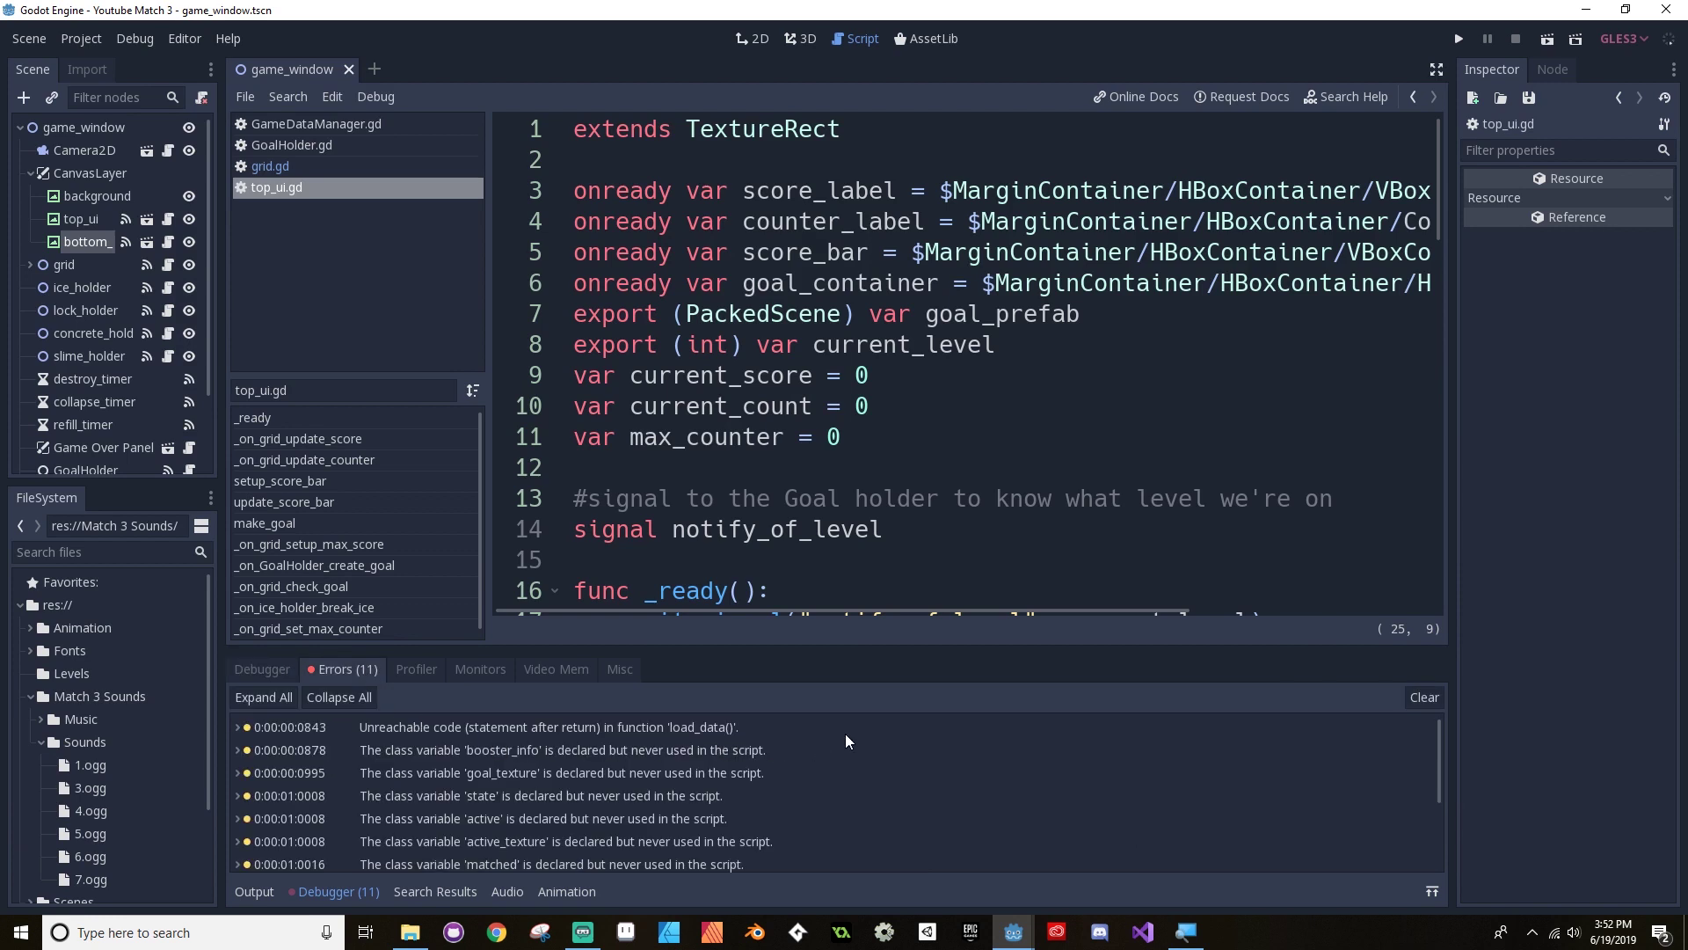
click(722, 762)
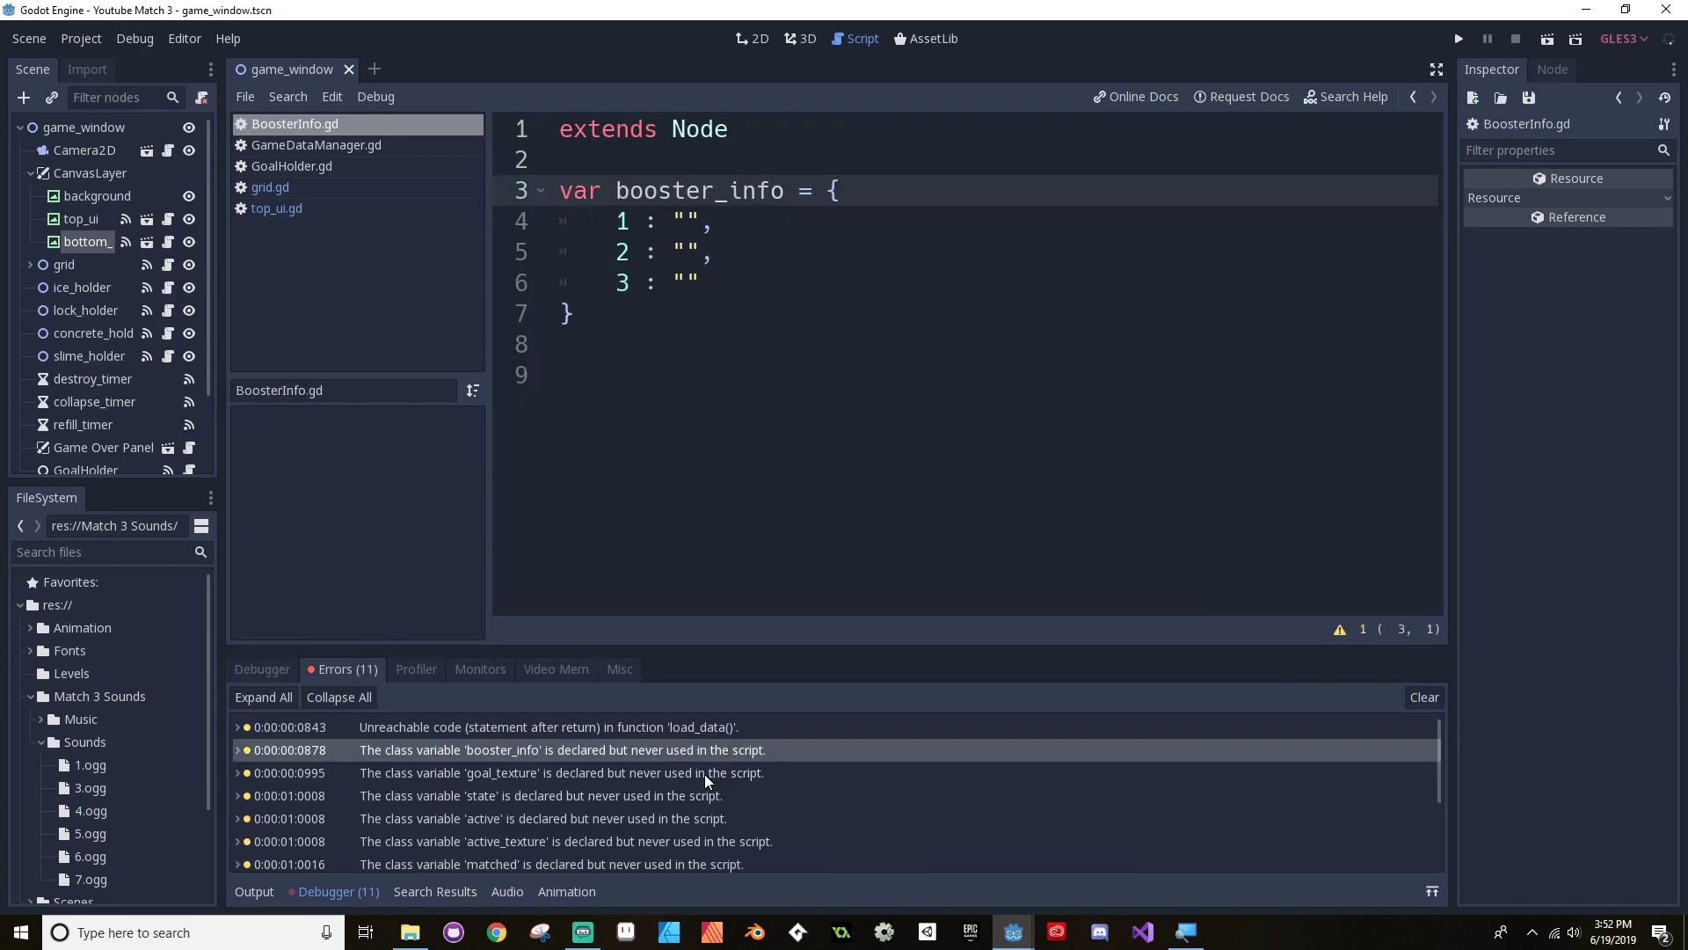
click(704, 773)
scroll(778, 779, down, 2)
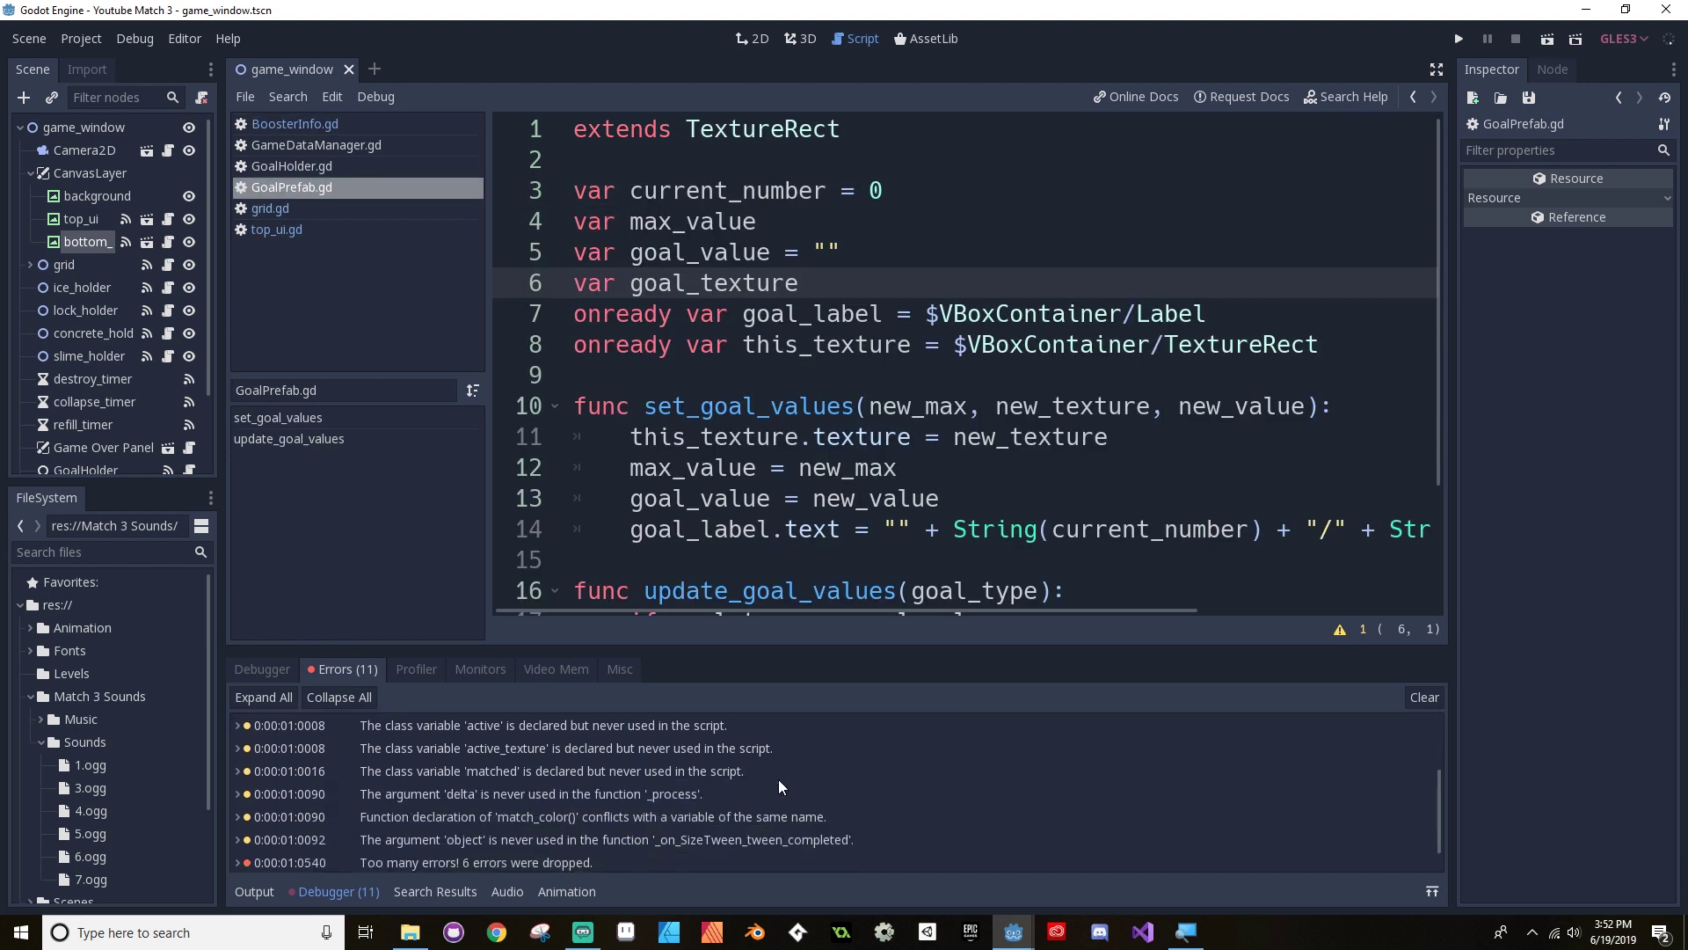
scroll(778, 779, down, 1)
Step: Review the dropped-errors notice, unreachable load_data code, and Booster.gd's unused state and active_texture variables
click(533, 849)
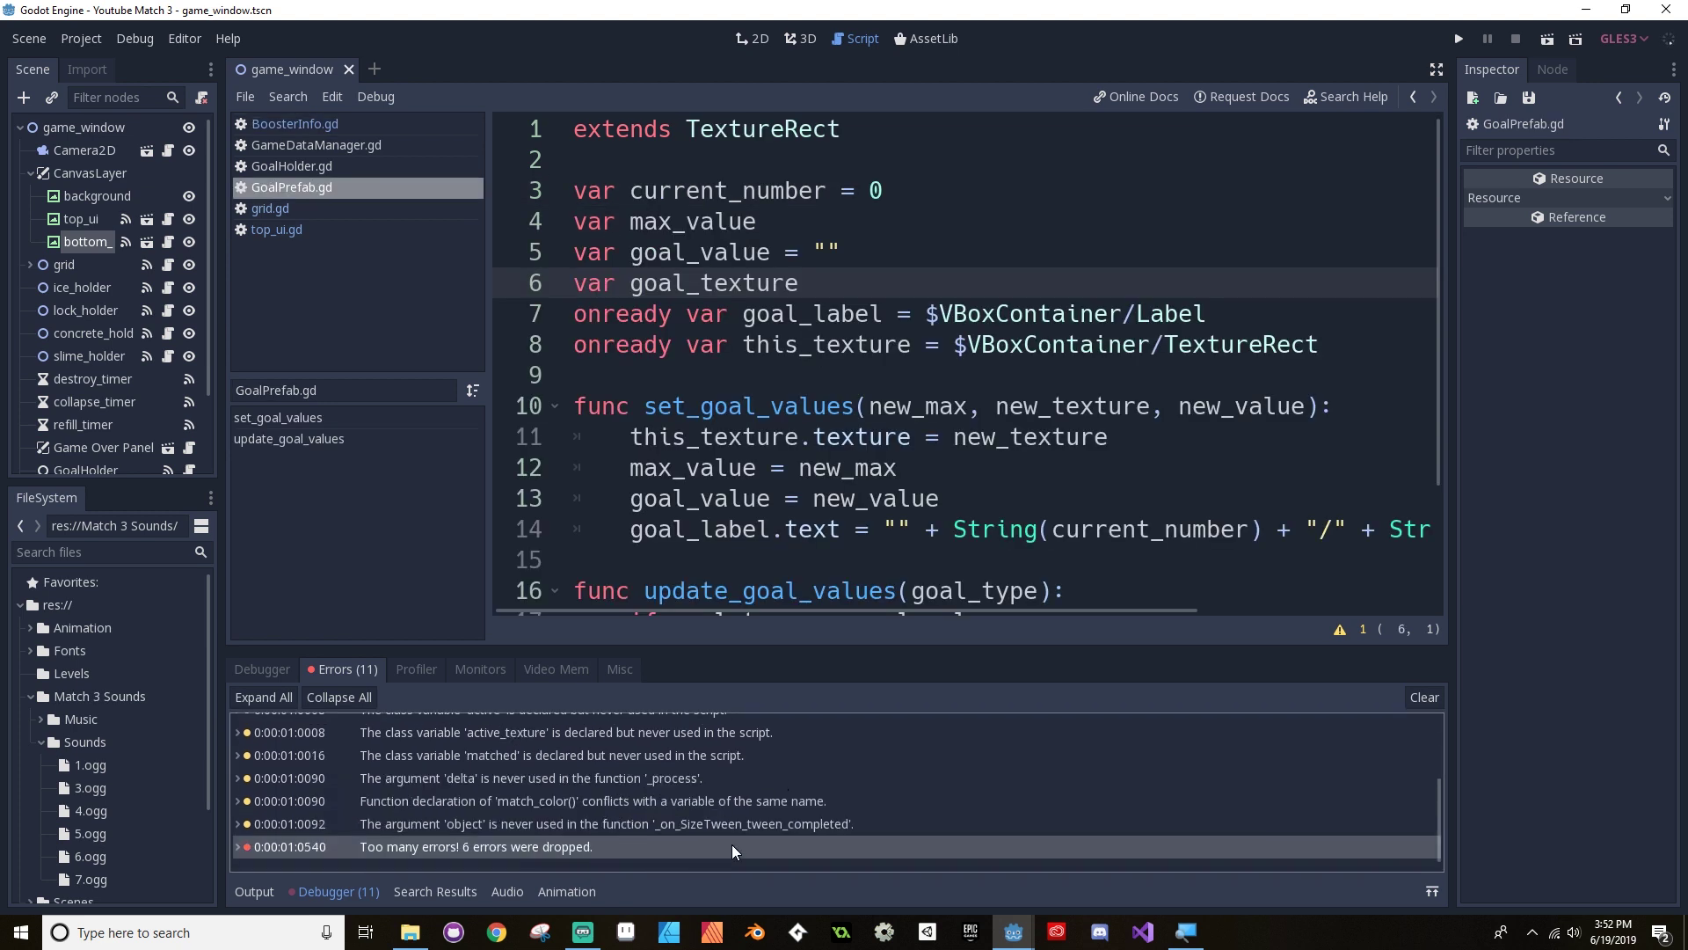
scroll(734, 820, up, 6)
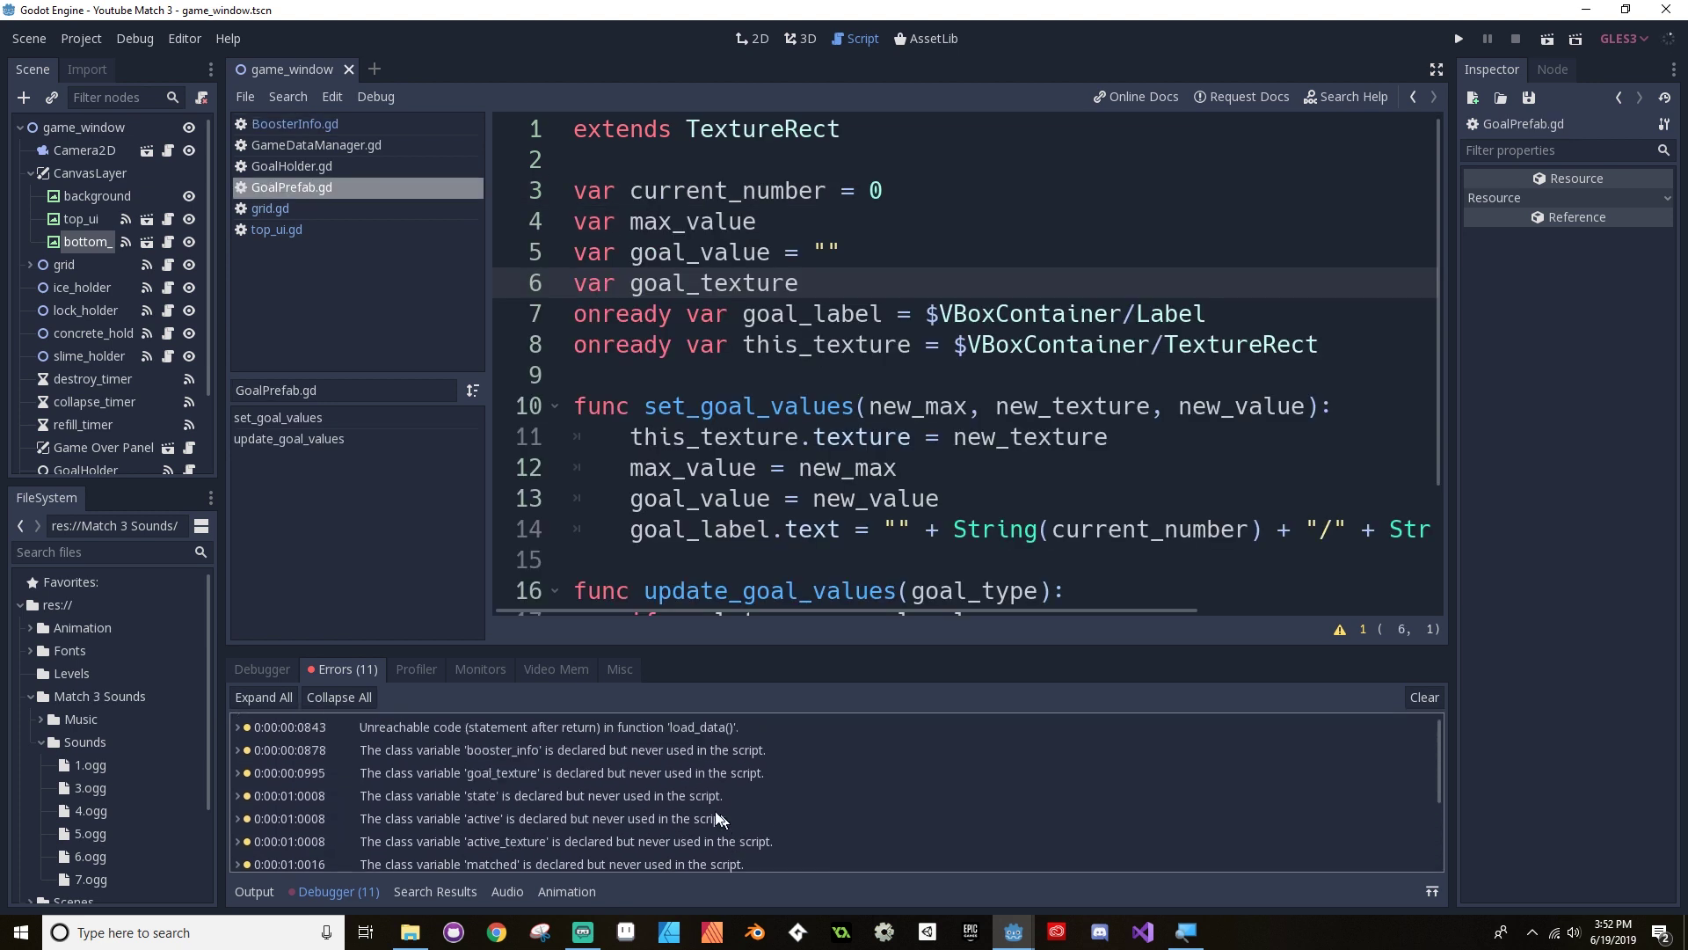
click(543, 727)
click(535, 771)
click(528, 802)
click(530, 839)
click(531, 820)
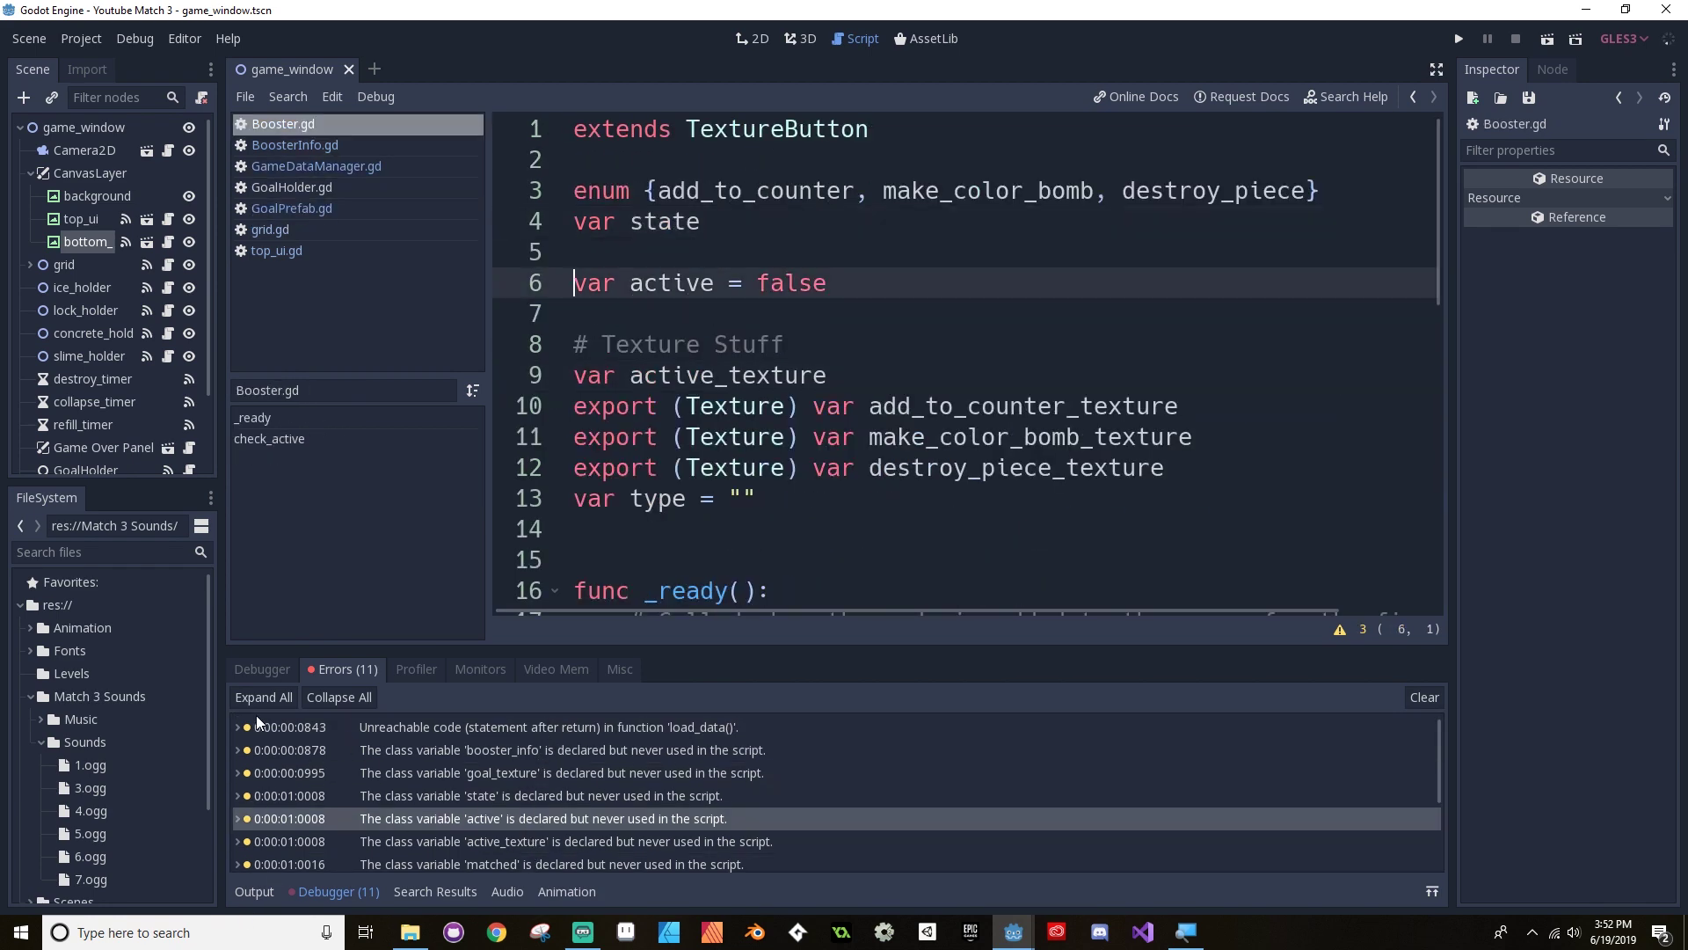
scroll(552, 786, down, 3)
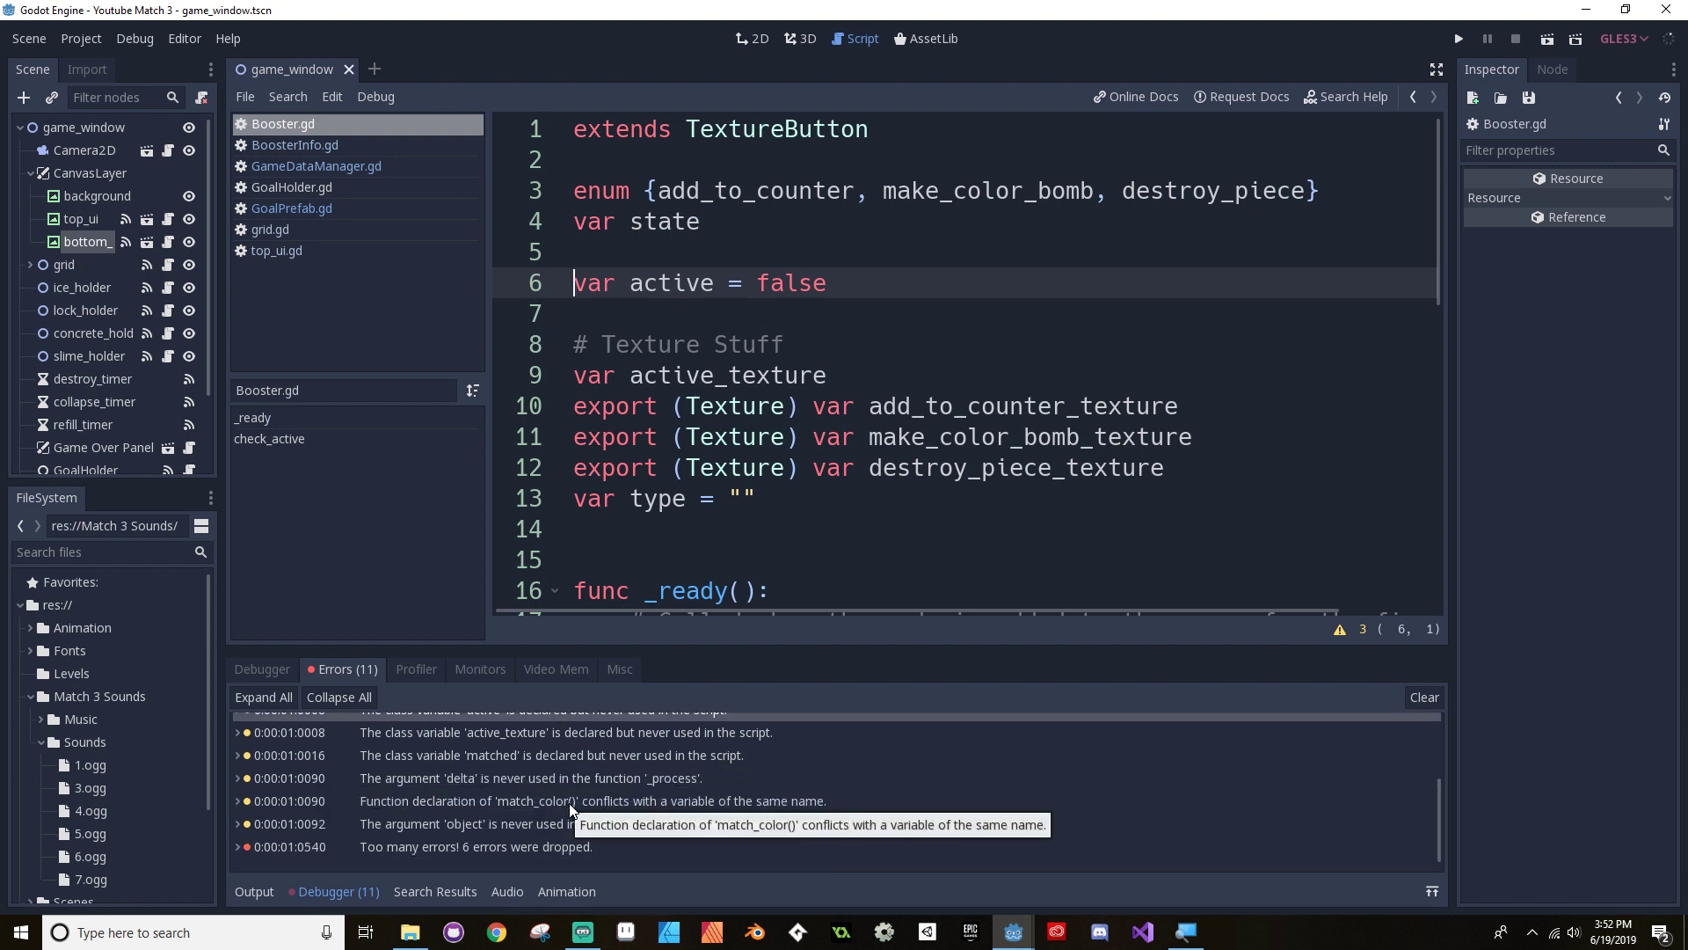
scroll(568, 804, up, 3)
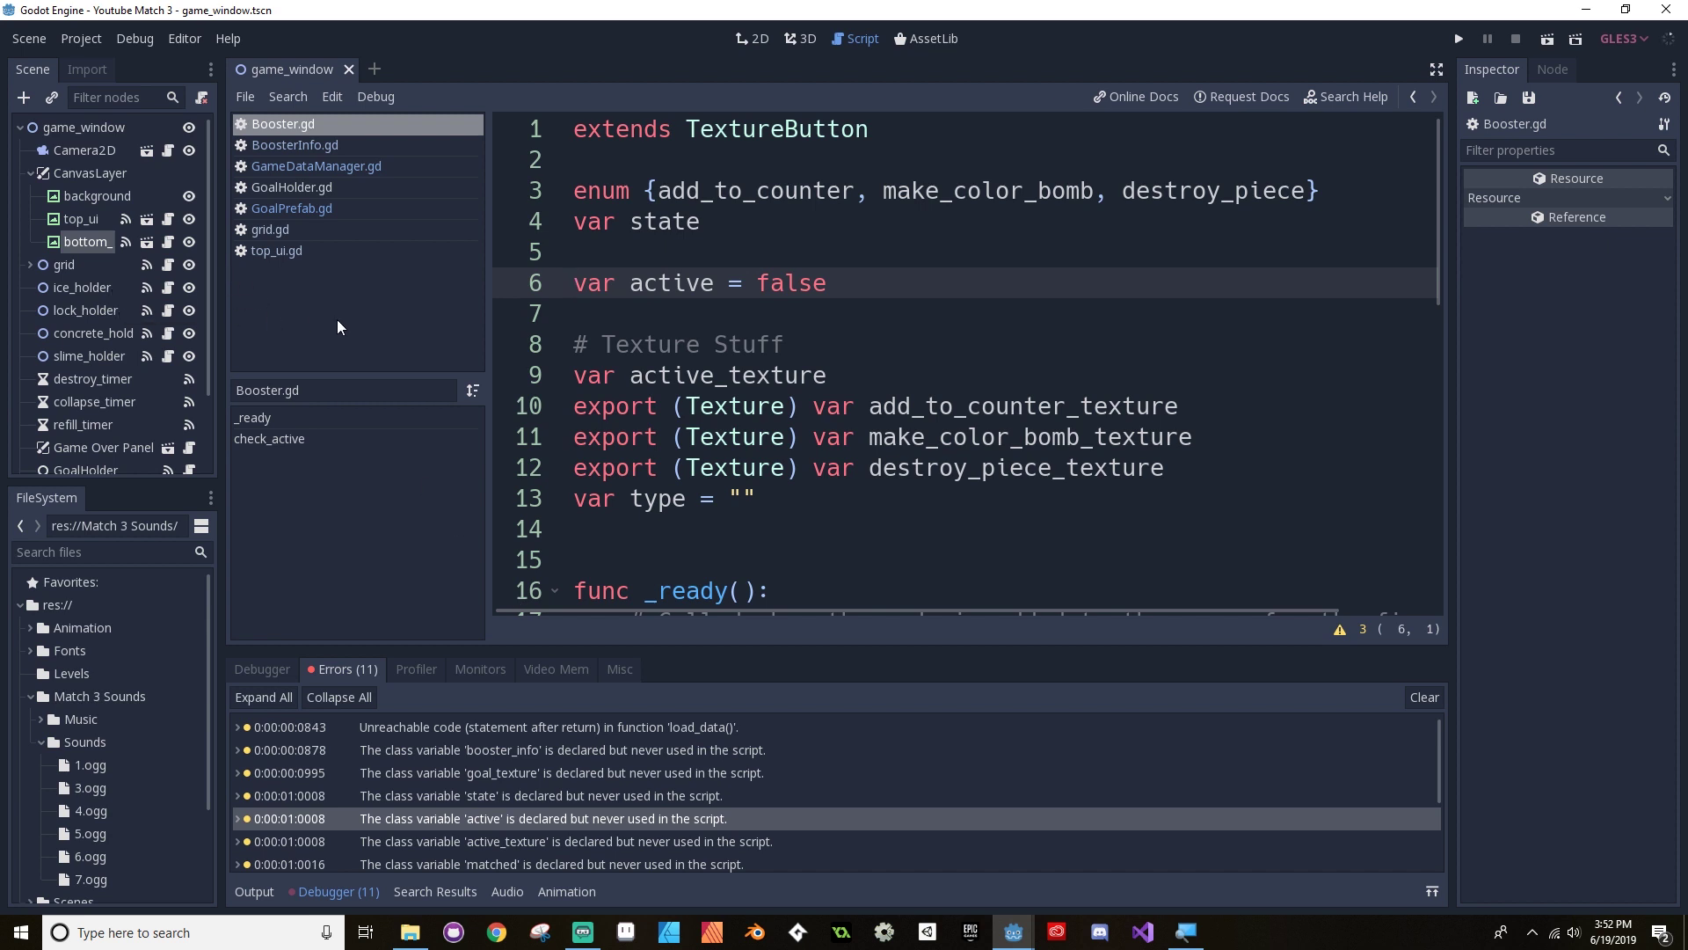
Step: Select the game_window root and open grid.gd from the grid node's script icon
click(56, 130)
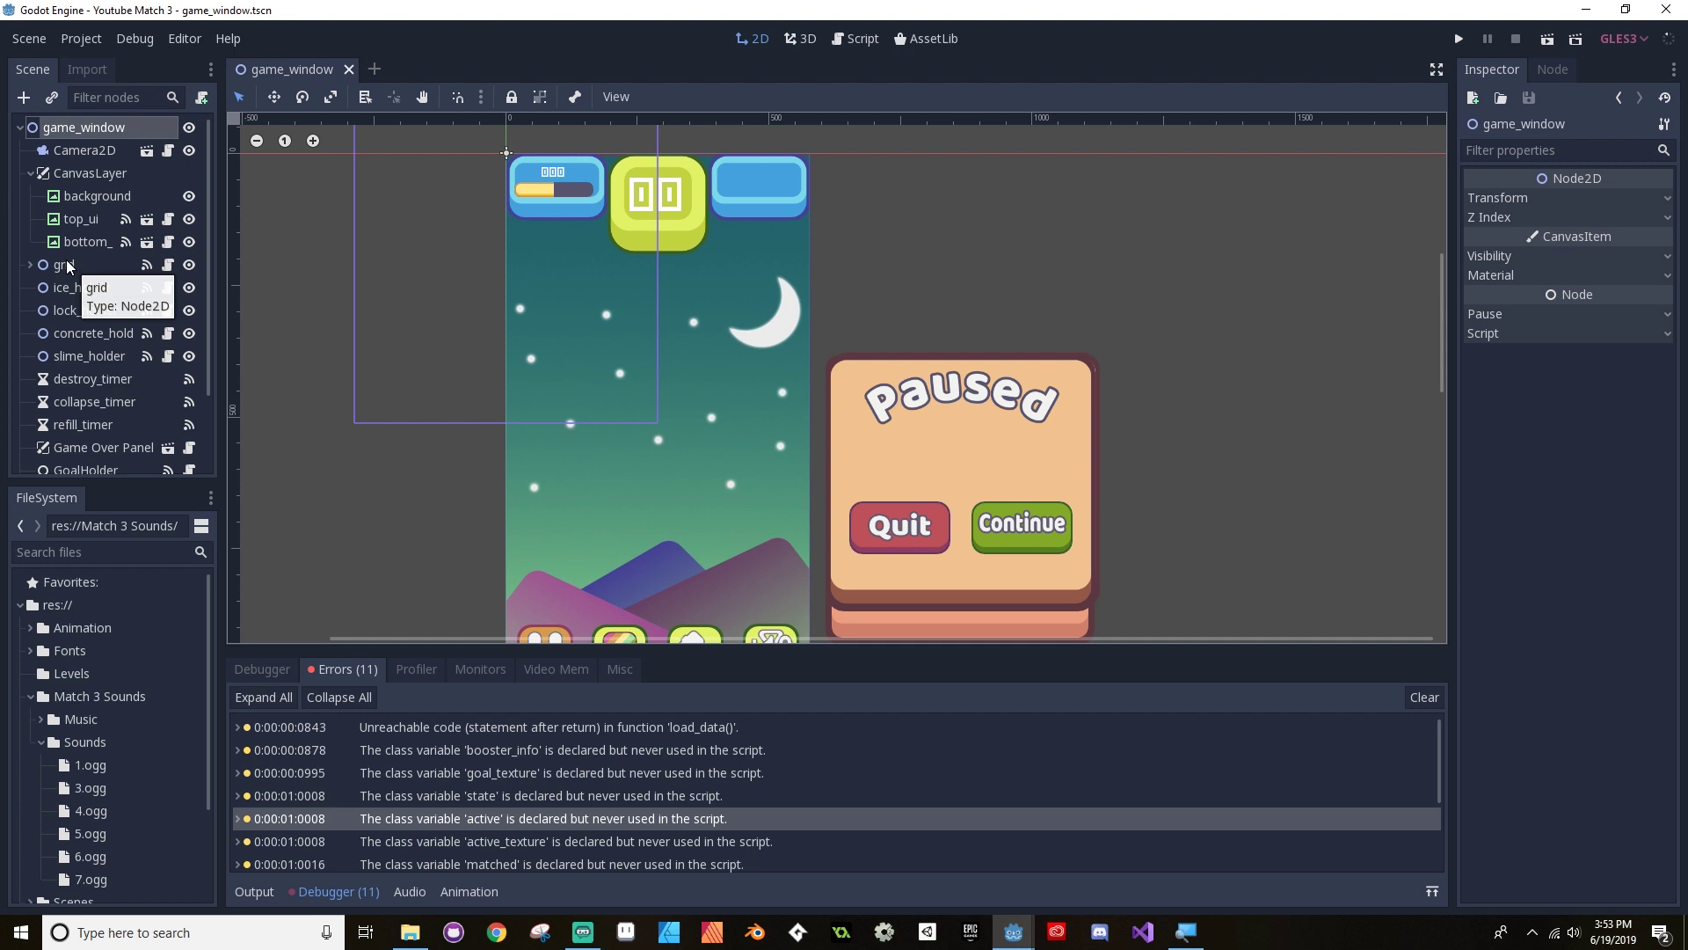
click(170, 264)
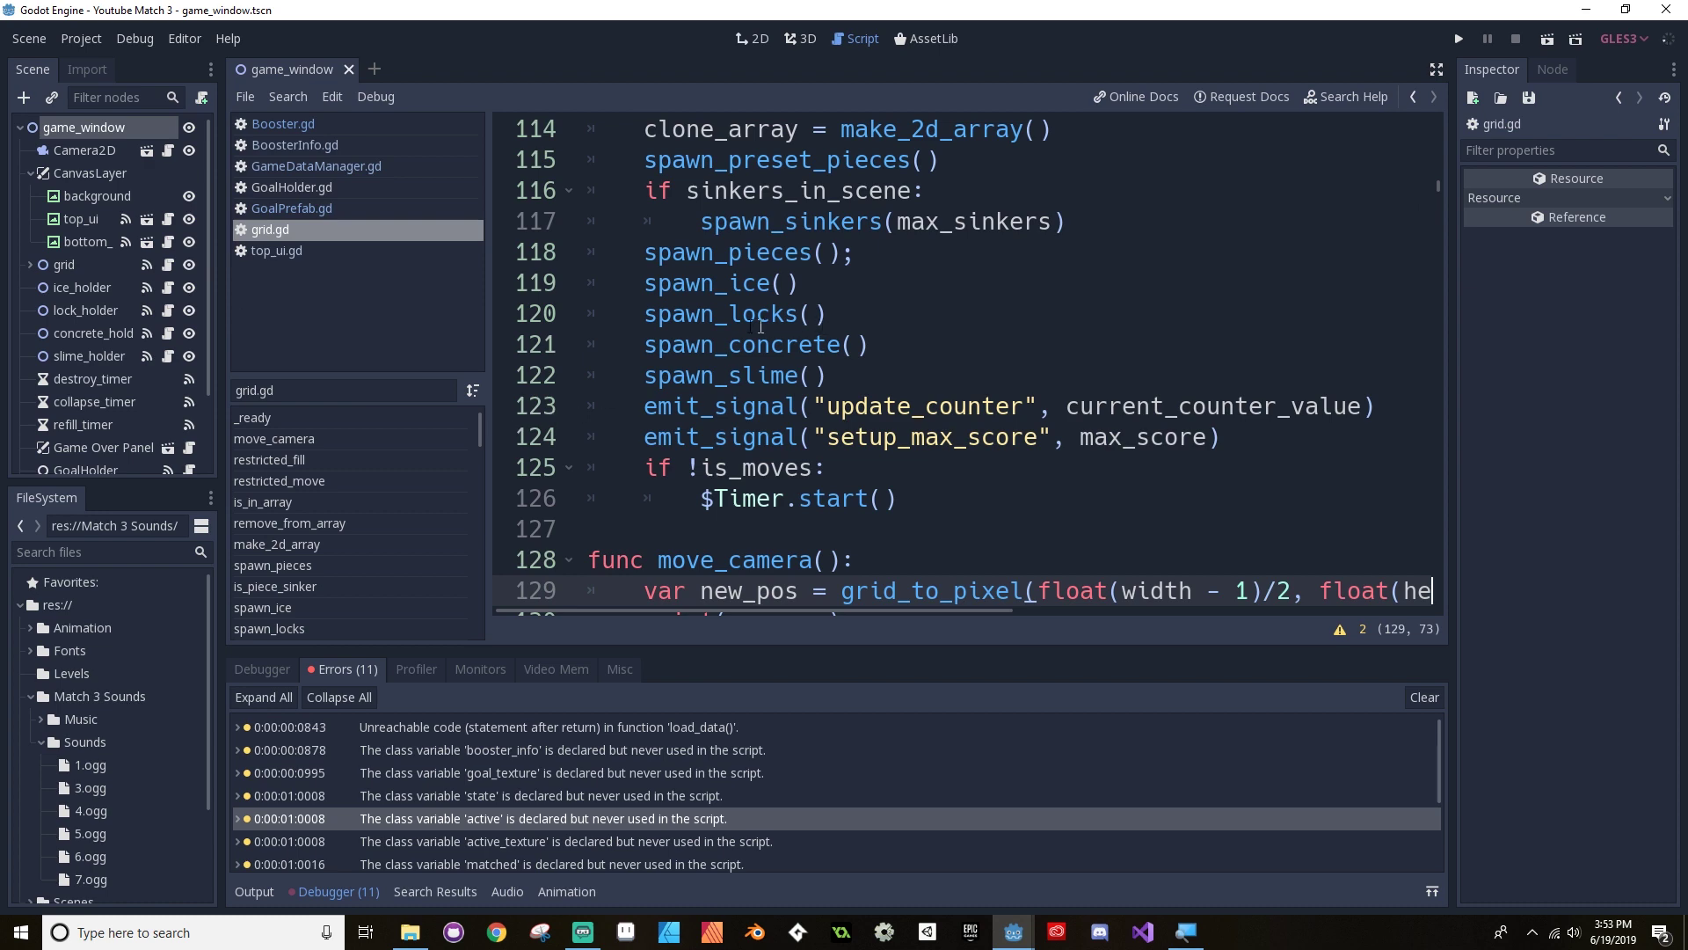
Step: Switch grid.gd to distraction-free mode and review the state enum and variable declarations from the top
scroll(967, 264, up, 12)
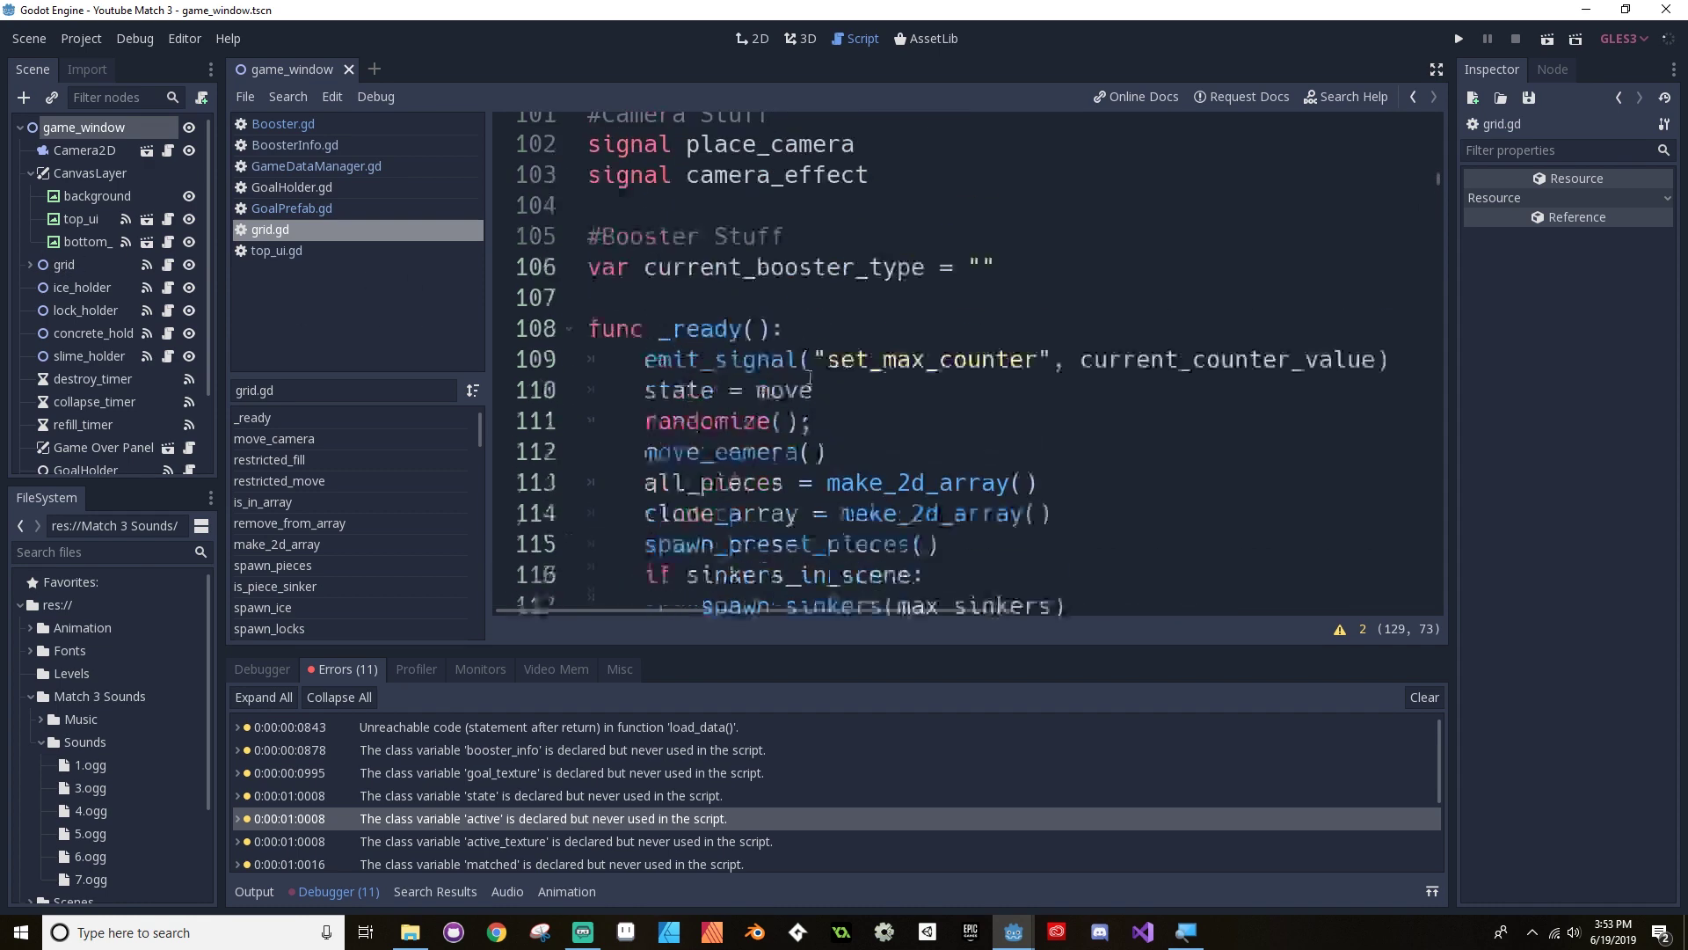
click(1437, 72)
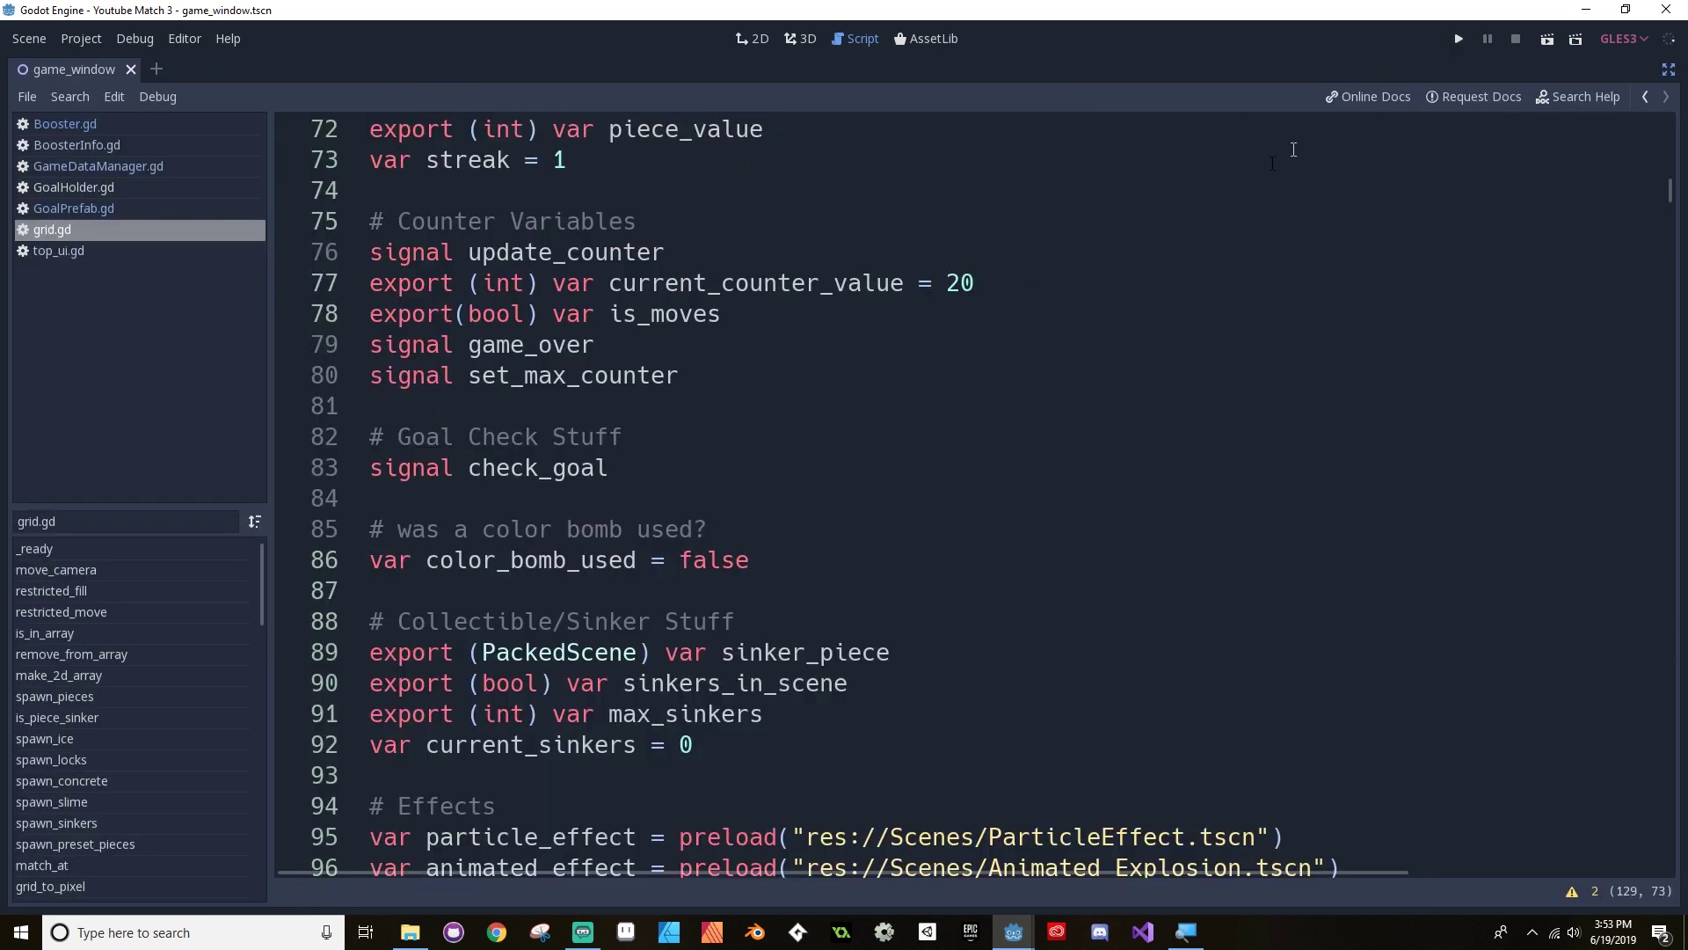
scroll(864, 336, up, 20)
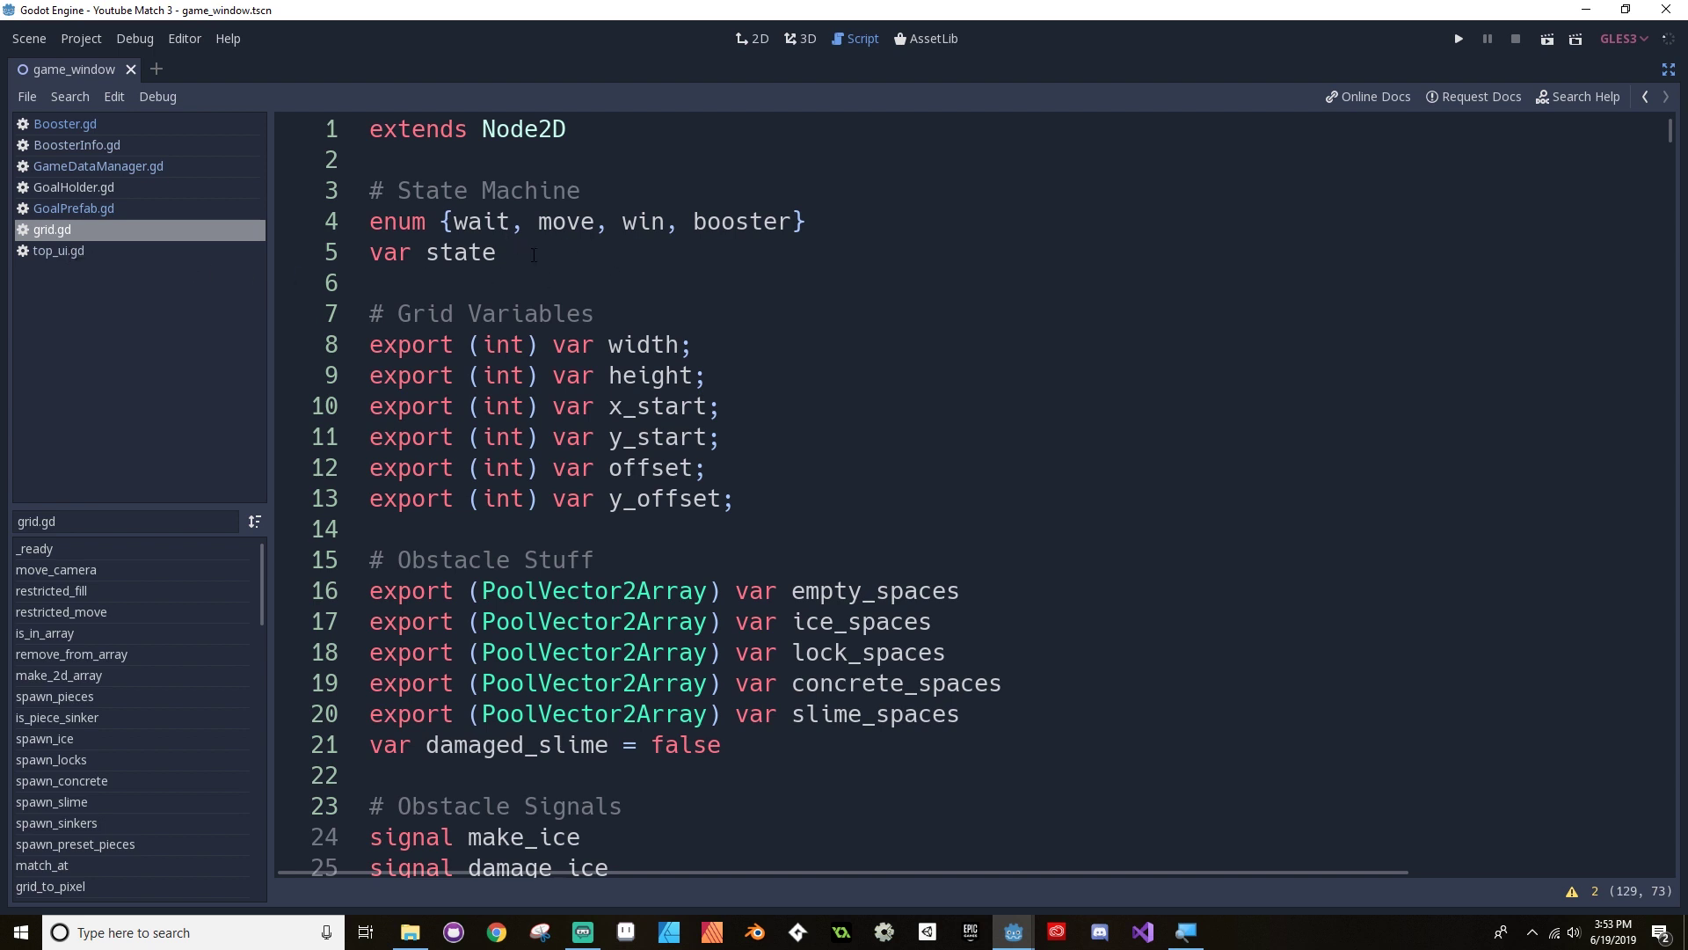
click(323, 234)
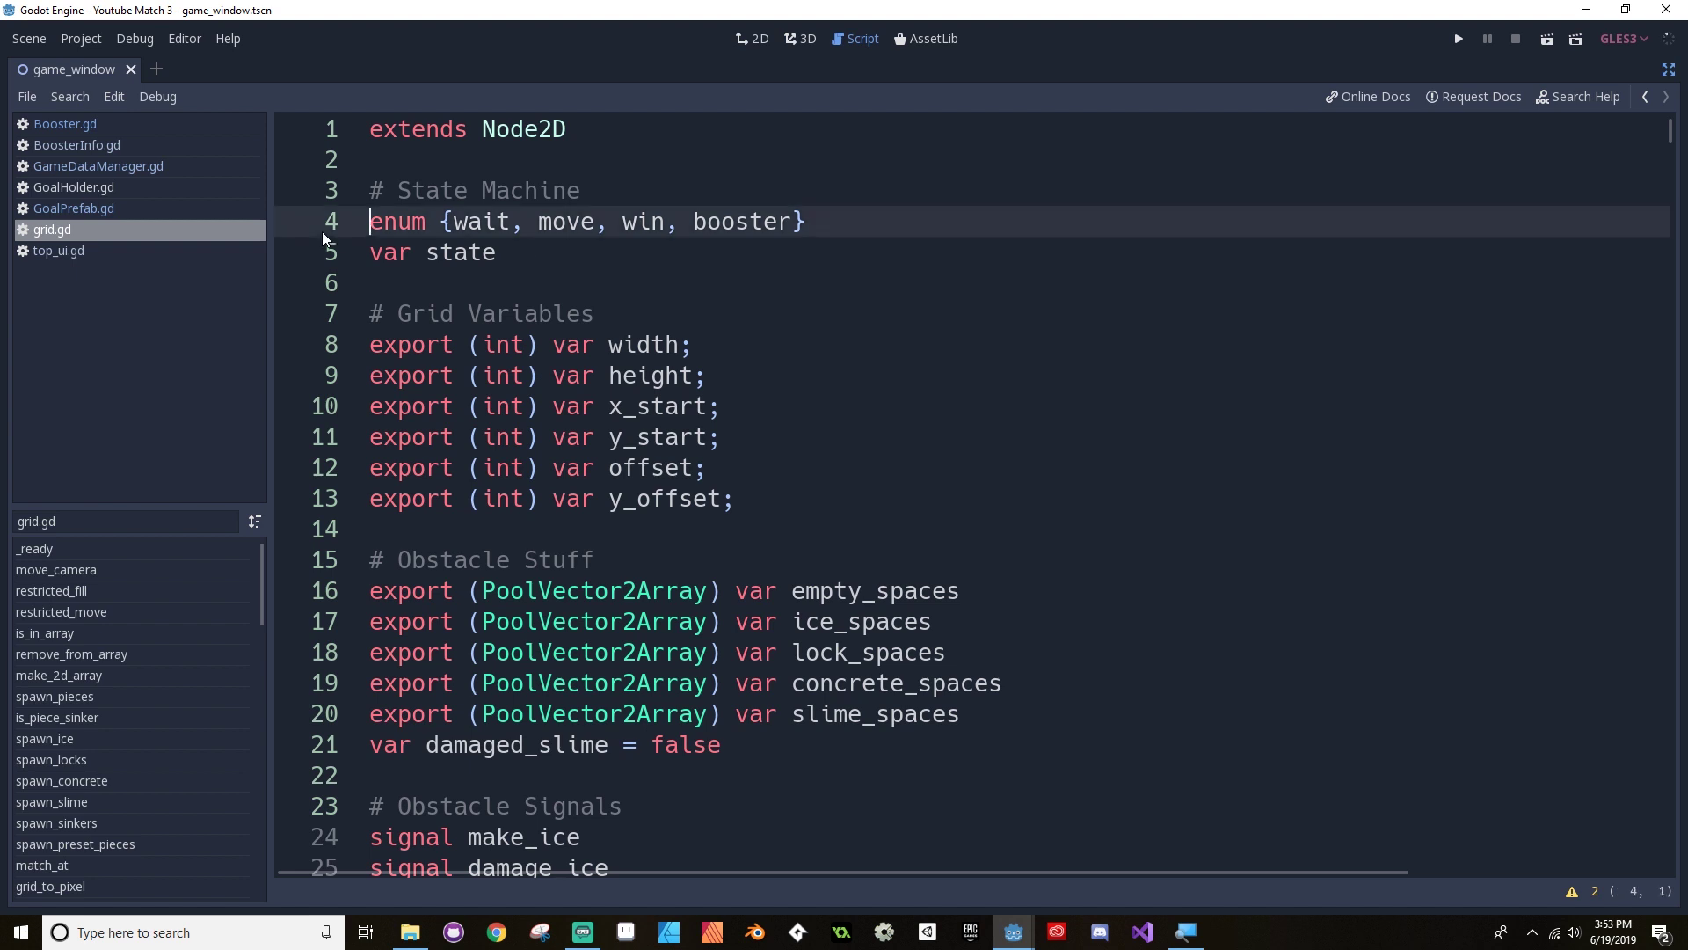
click(536, 249)
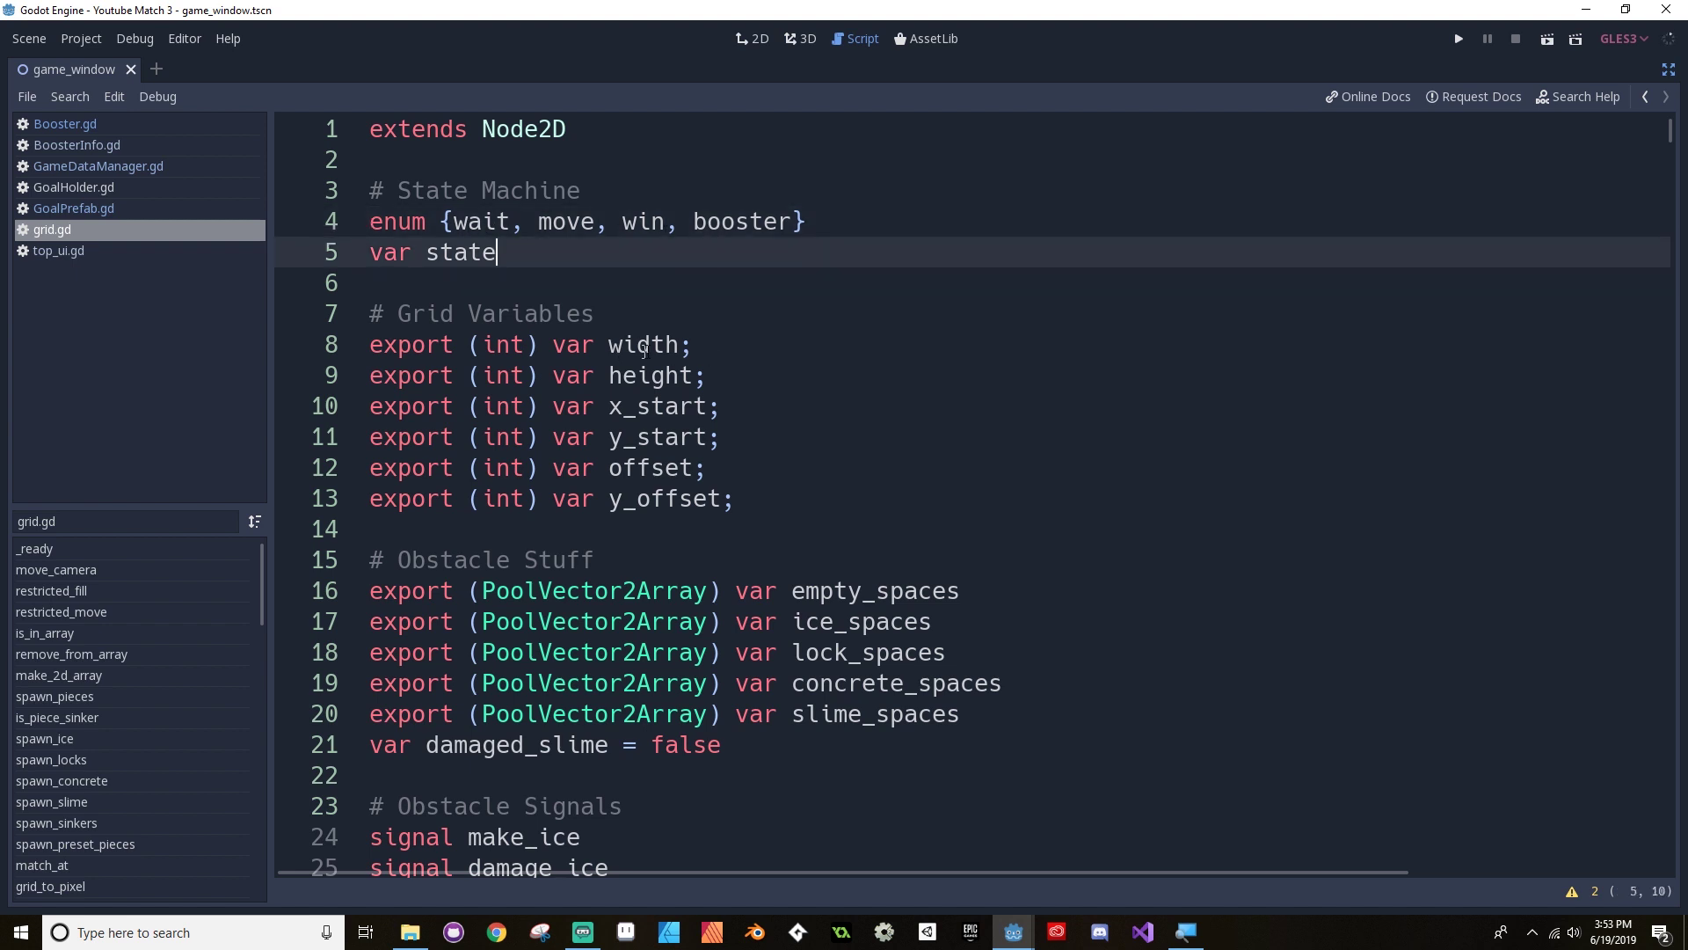
scroll(611, 349, down, 2)
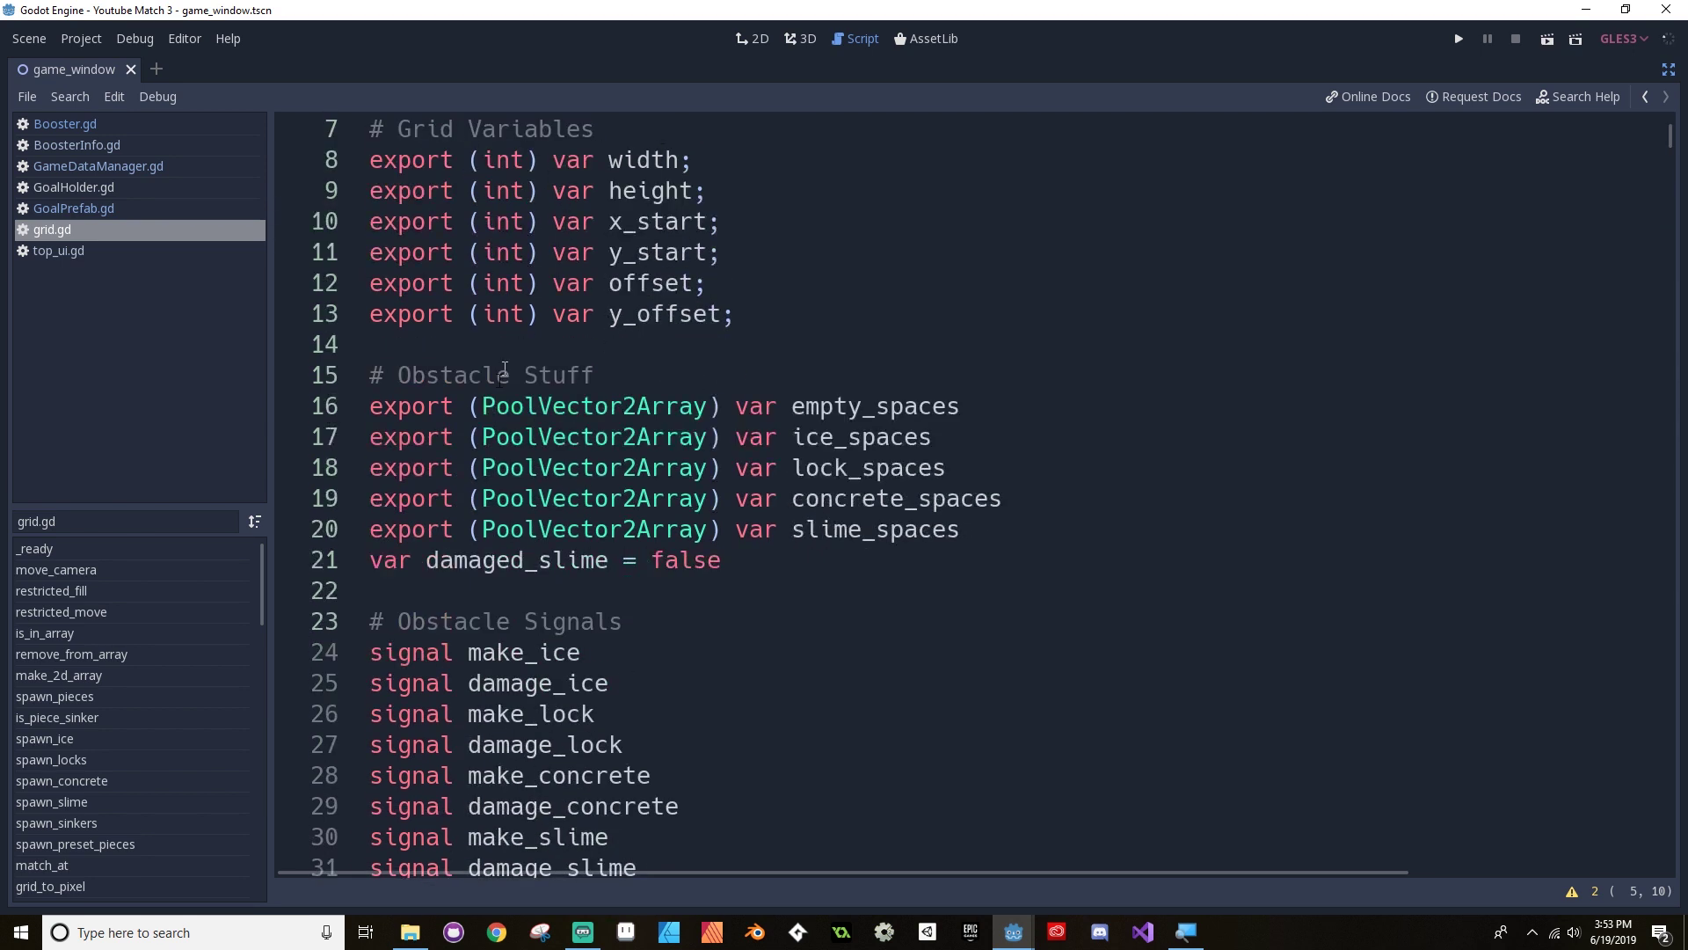
scroll(495, 393, down, 5)
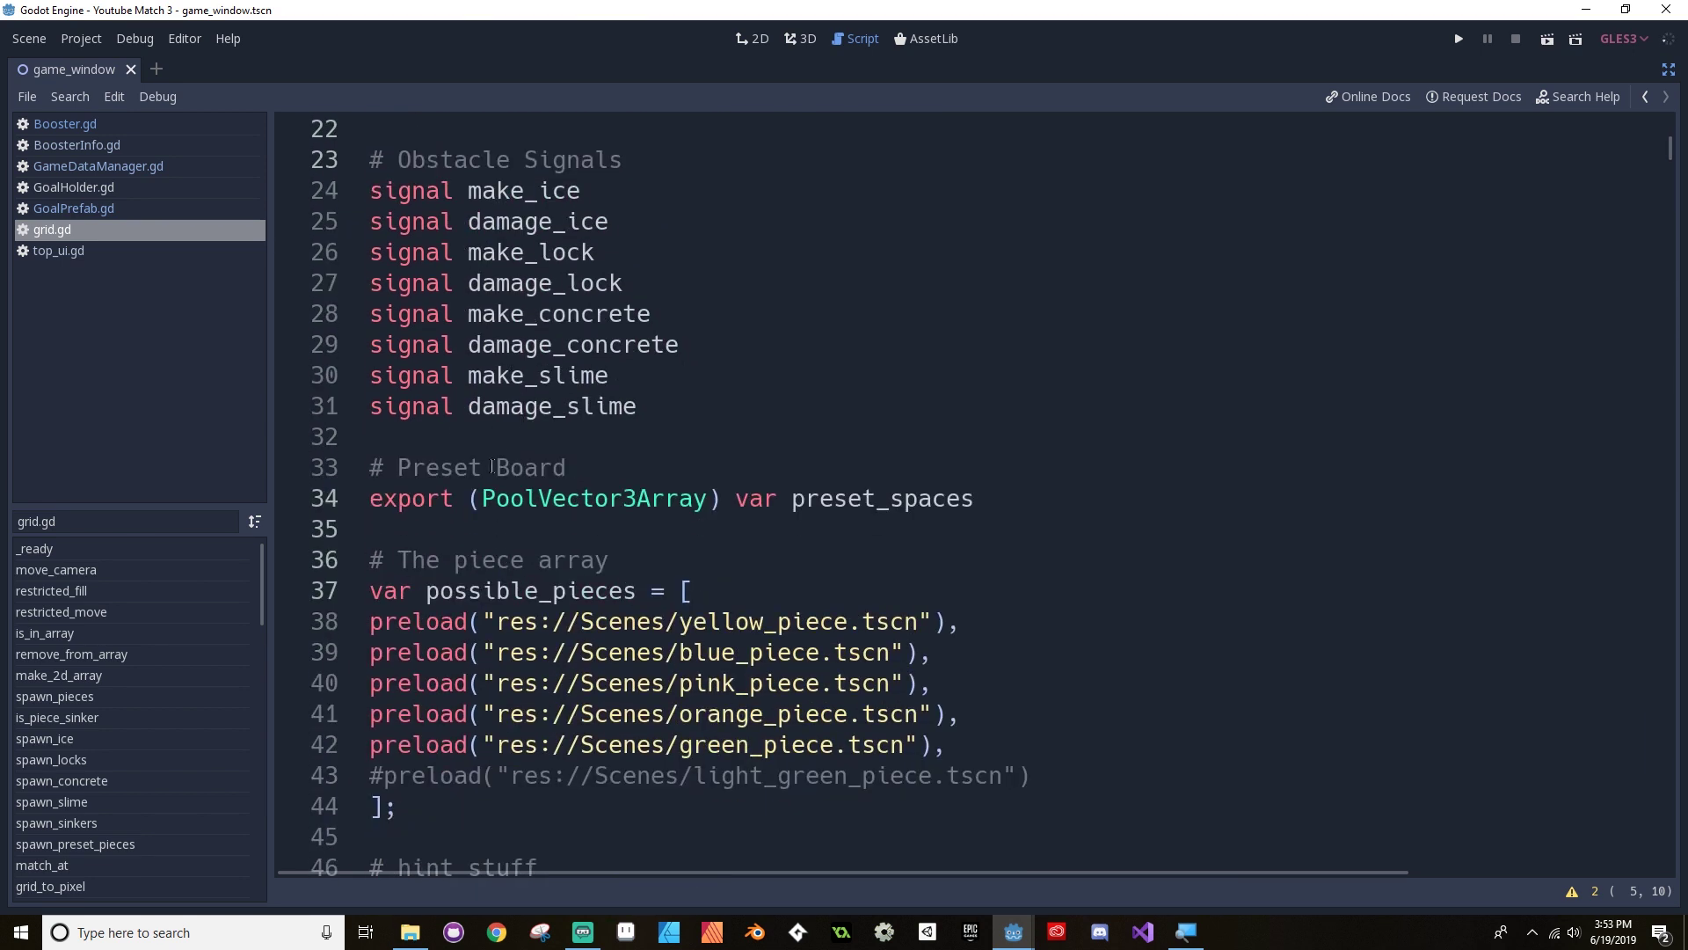
scroll(486, 465, down, 2)
scroll(532, 414, down, 2)
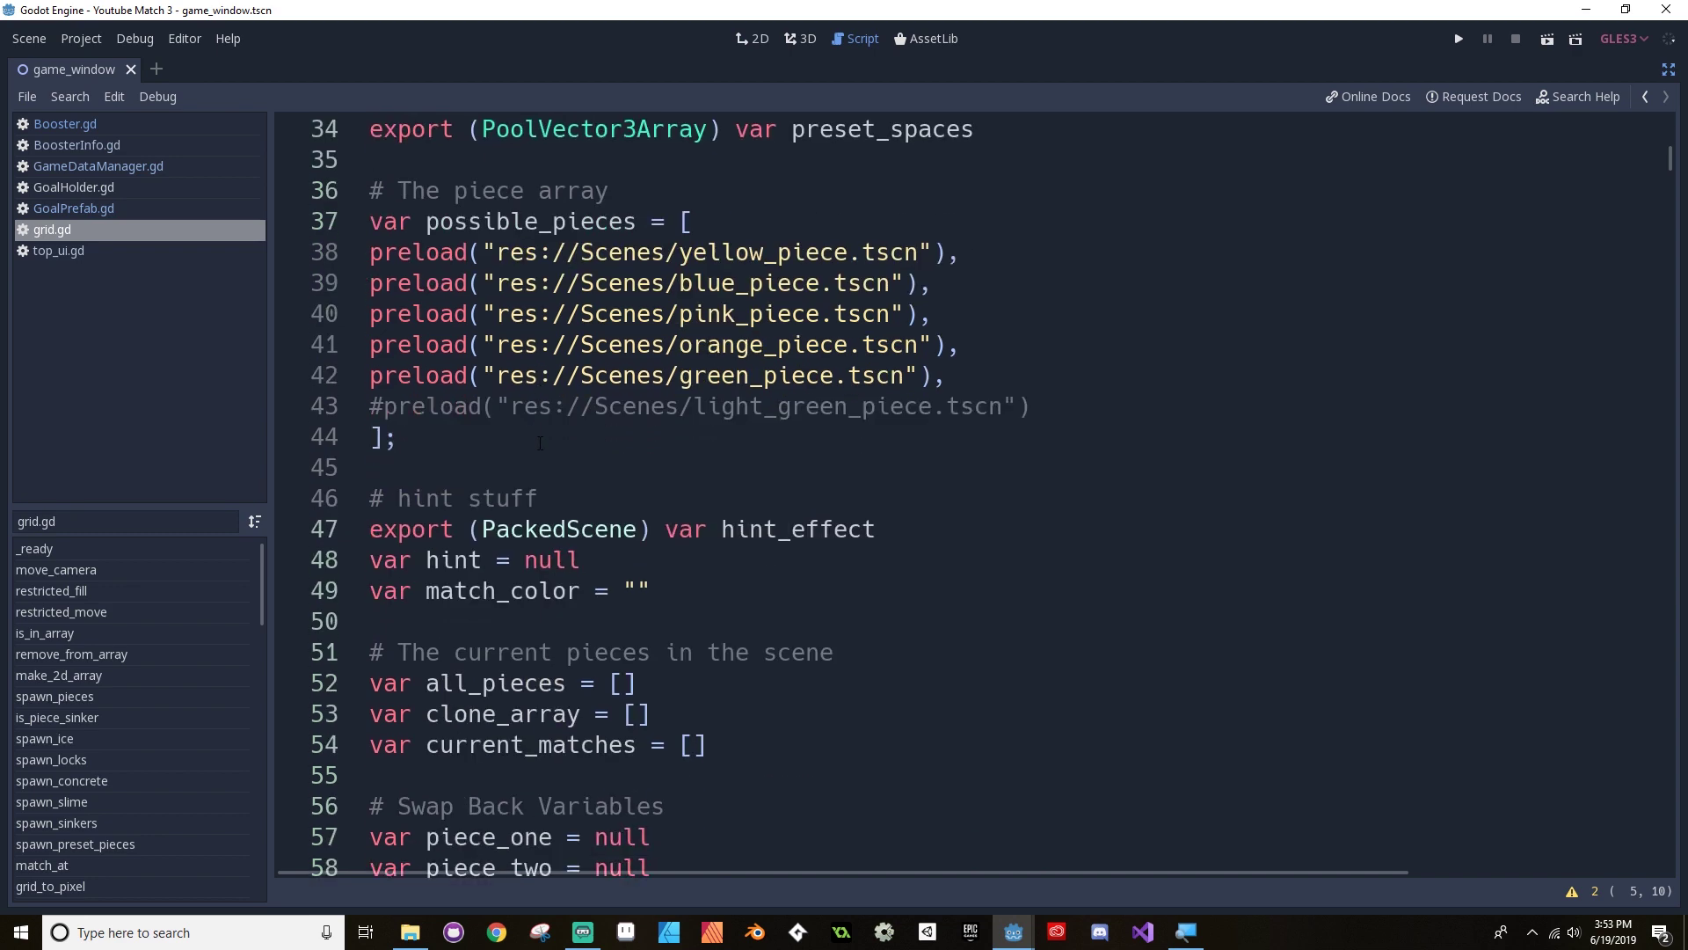
scroll(549, 466, down, 4)
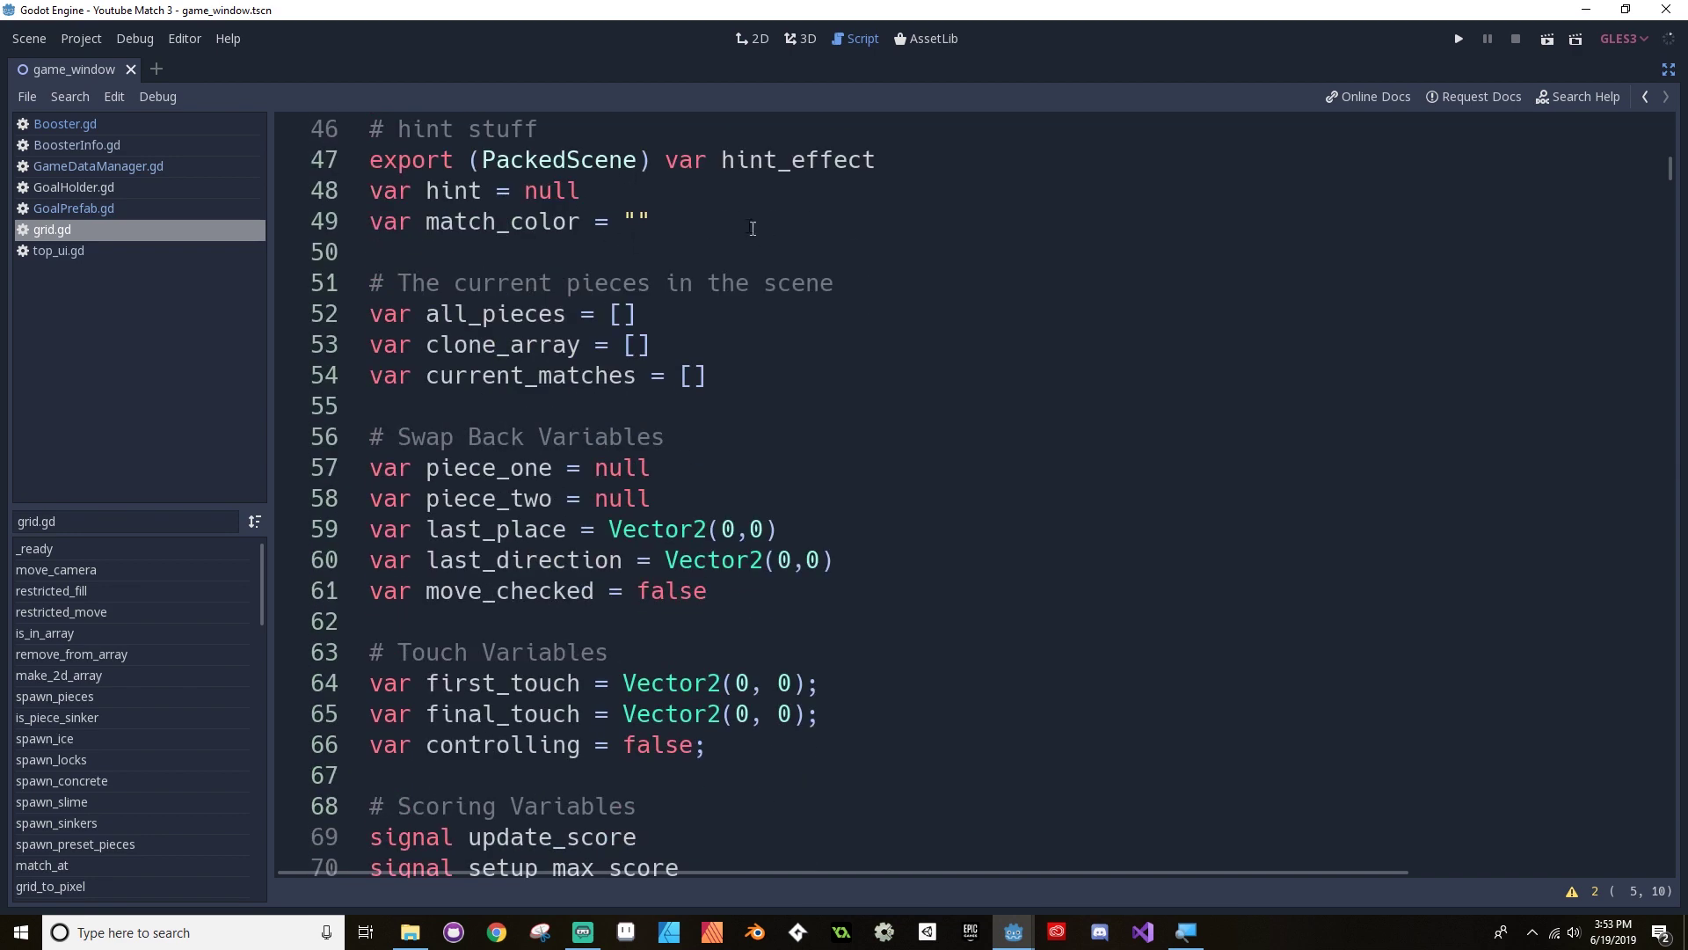
scroll(743, 222, up, 1)
Step: Select the hint stuff block and the Touch Variables block for refactoring
drag(651, 314, 363, 263)
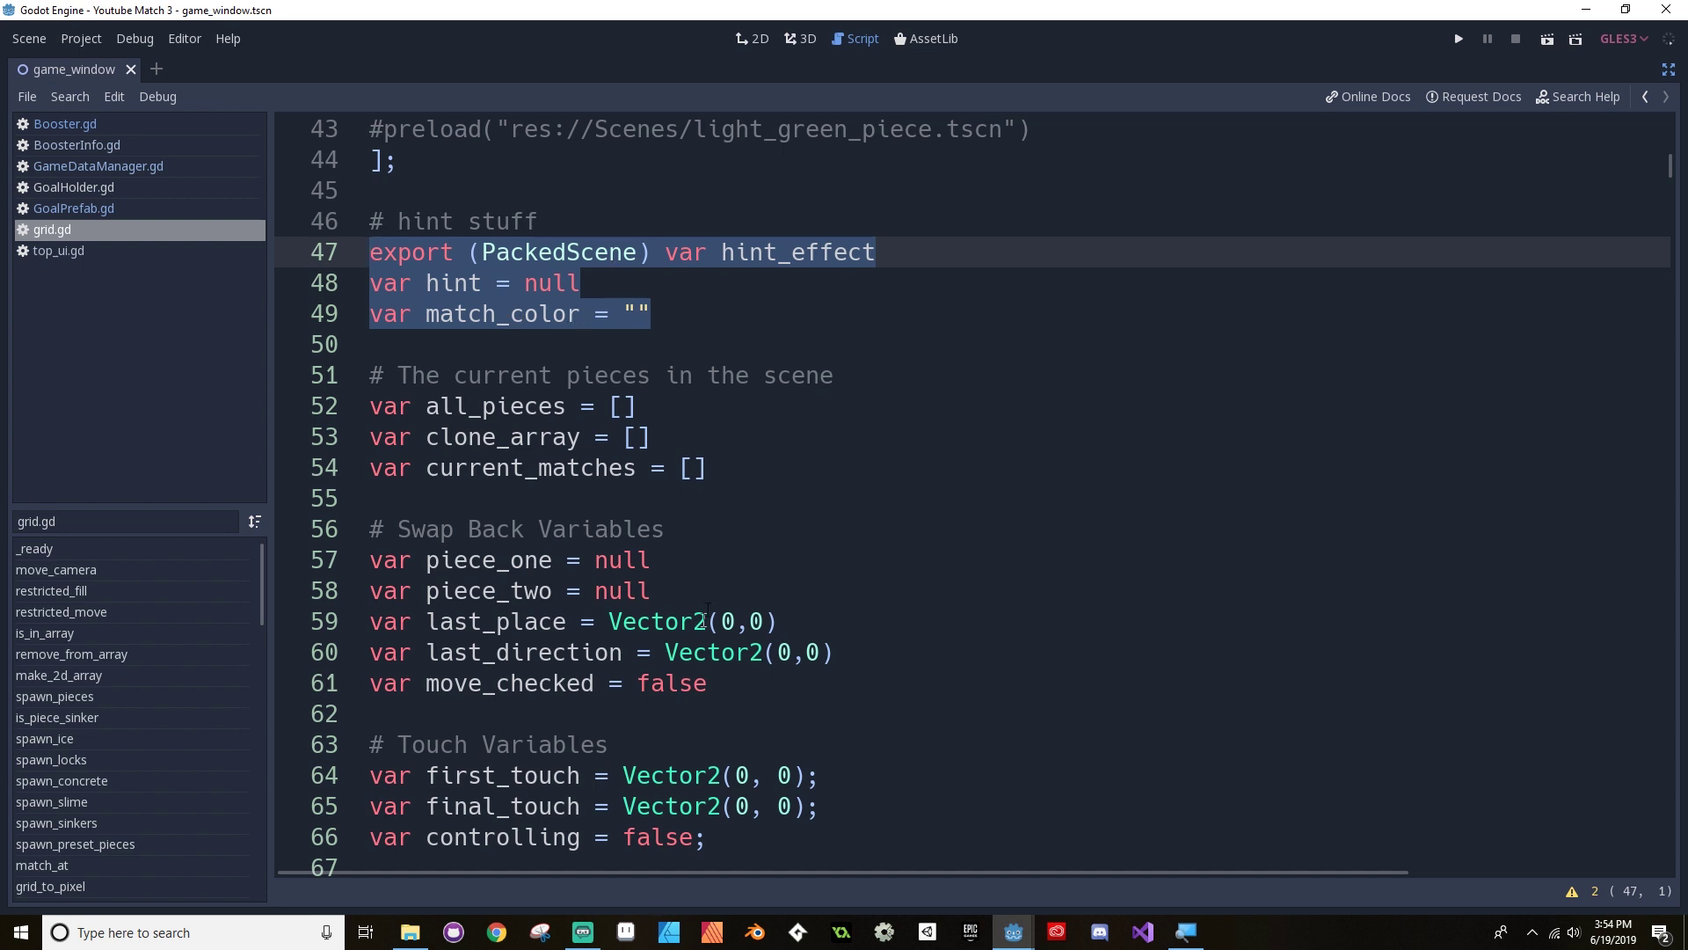
scroll(680, 381, down, 3)
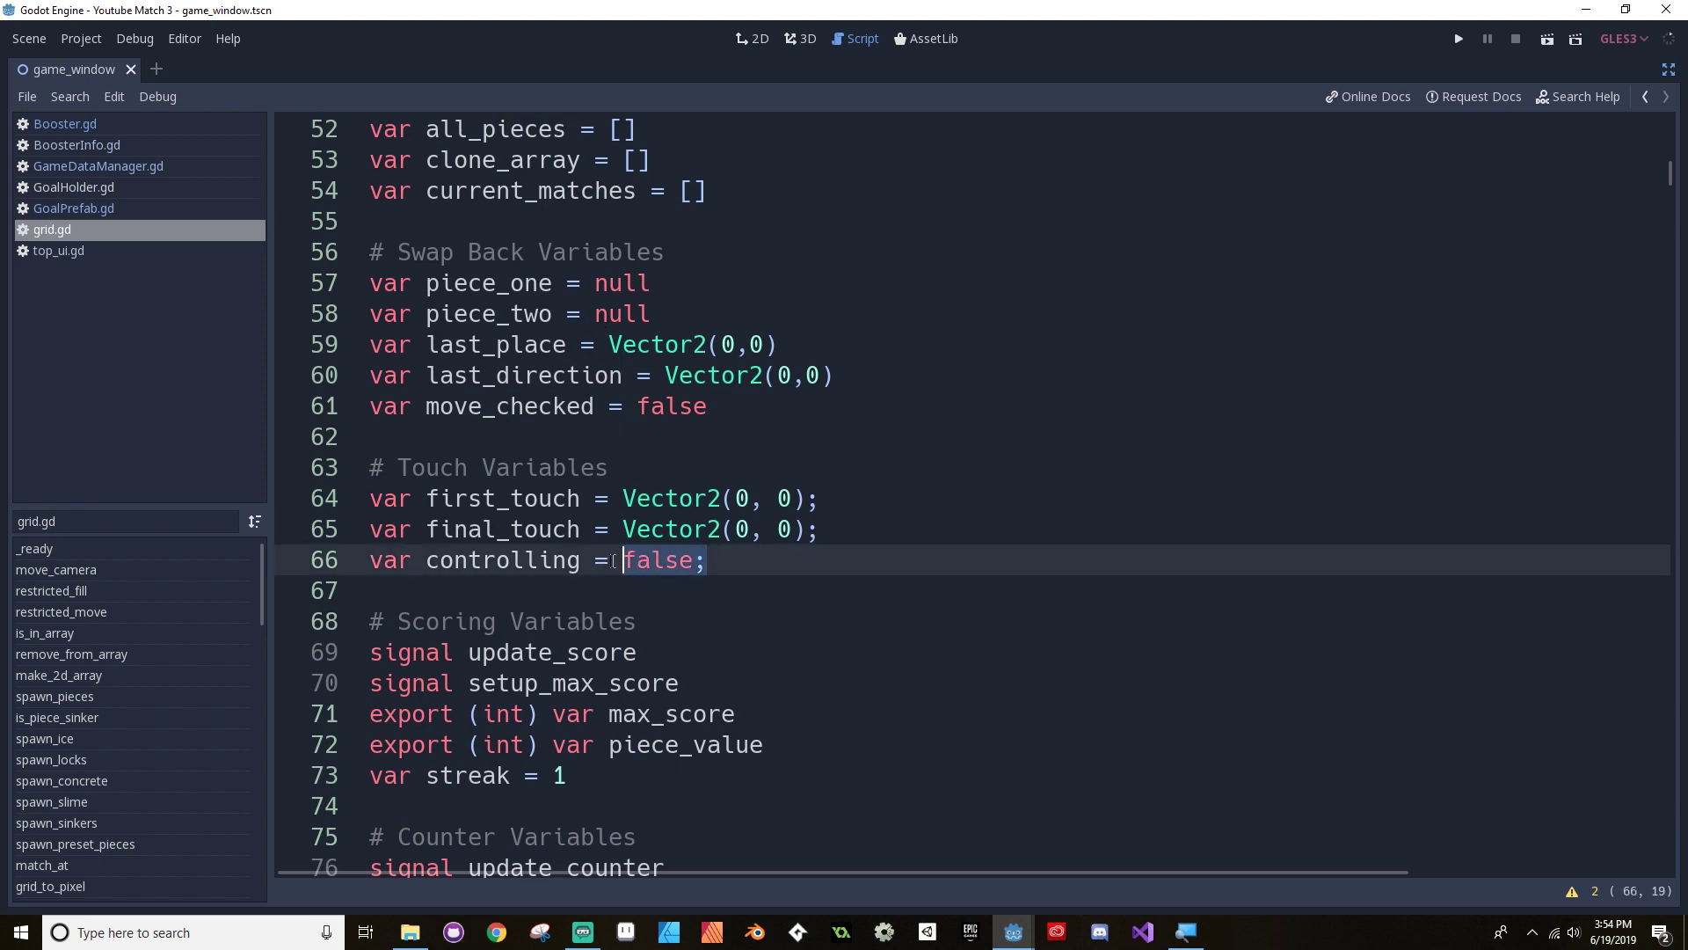
drag(590, 563, 363, 470)
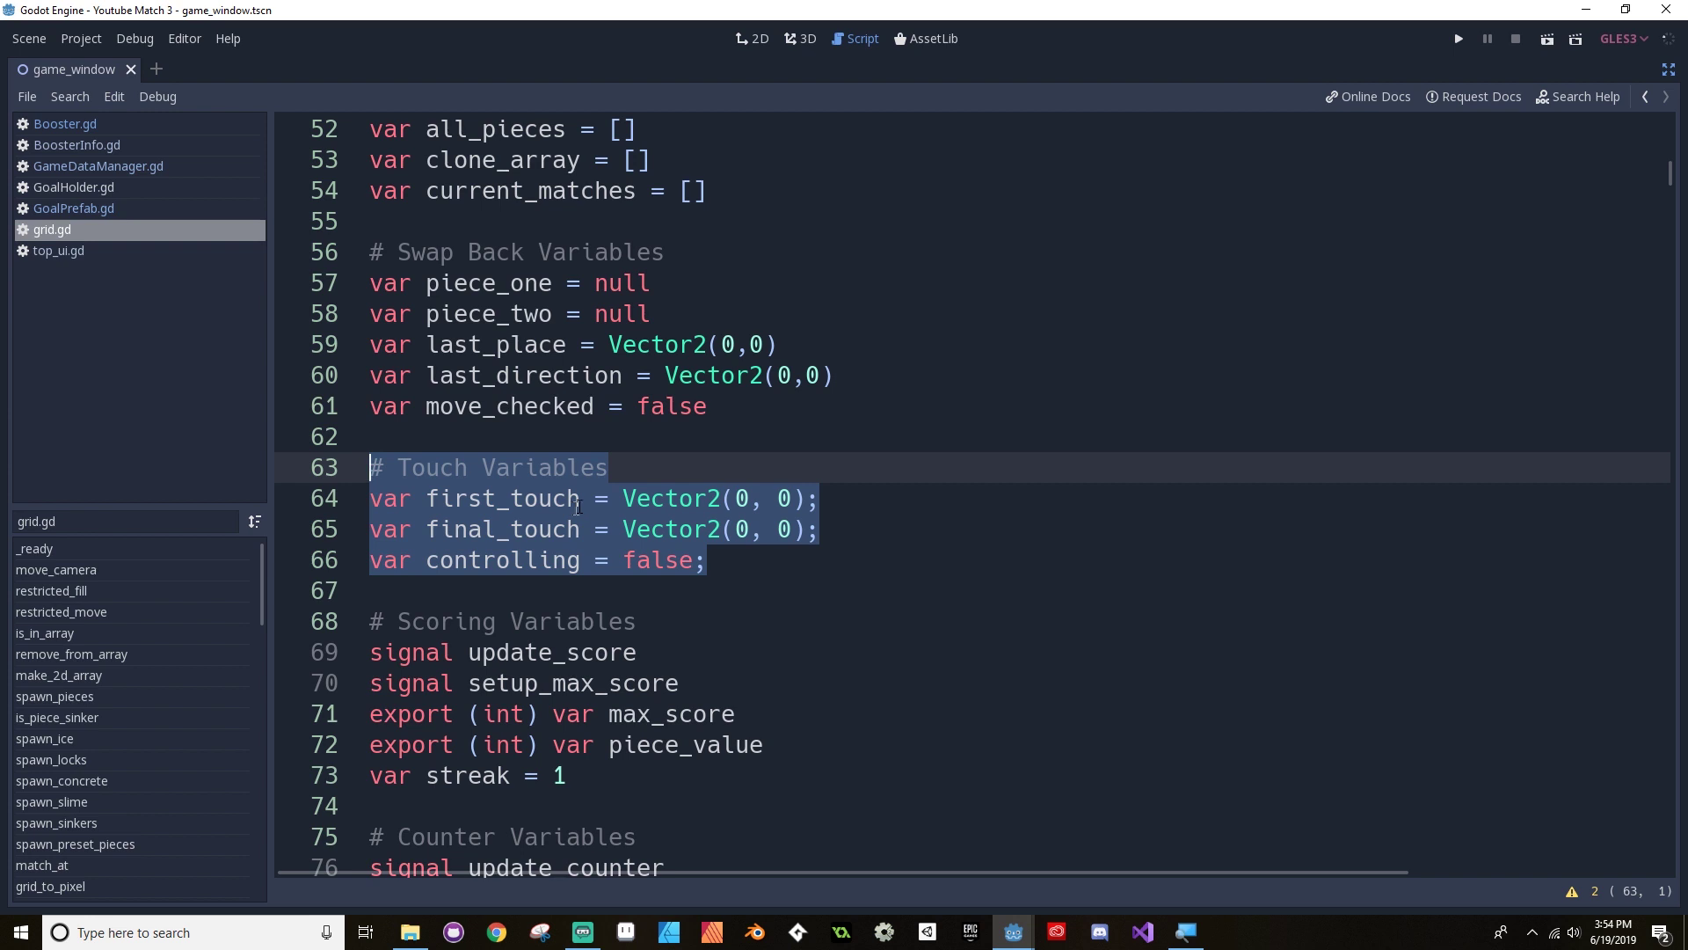
scroll(449, 444, down, 1)
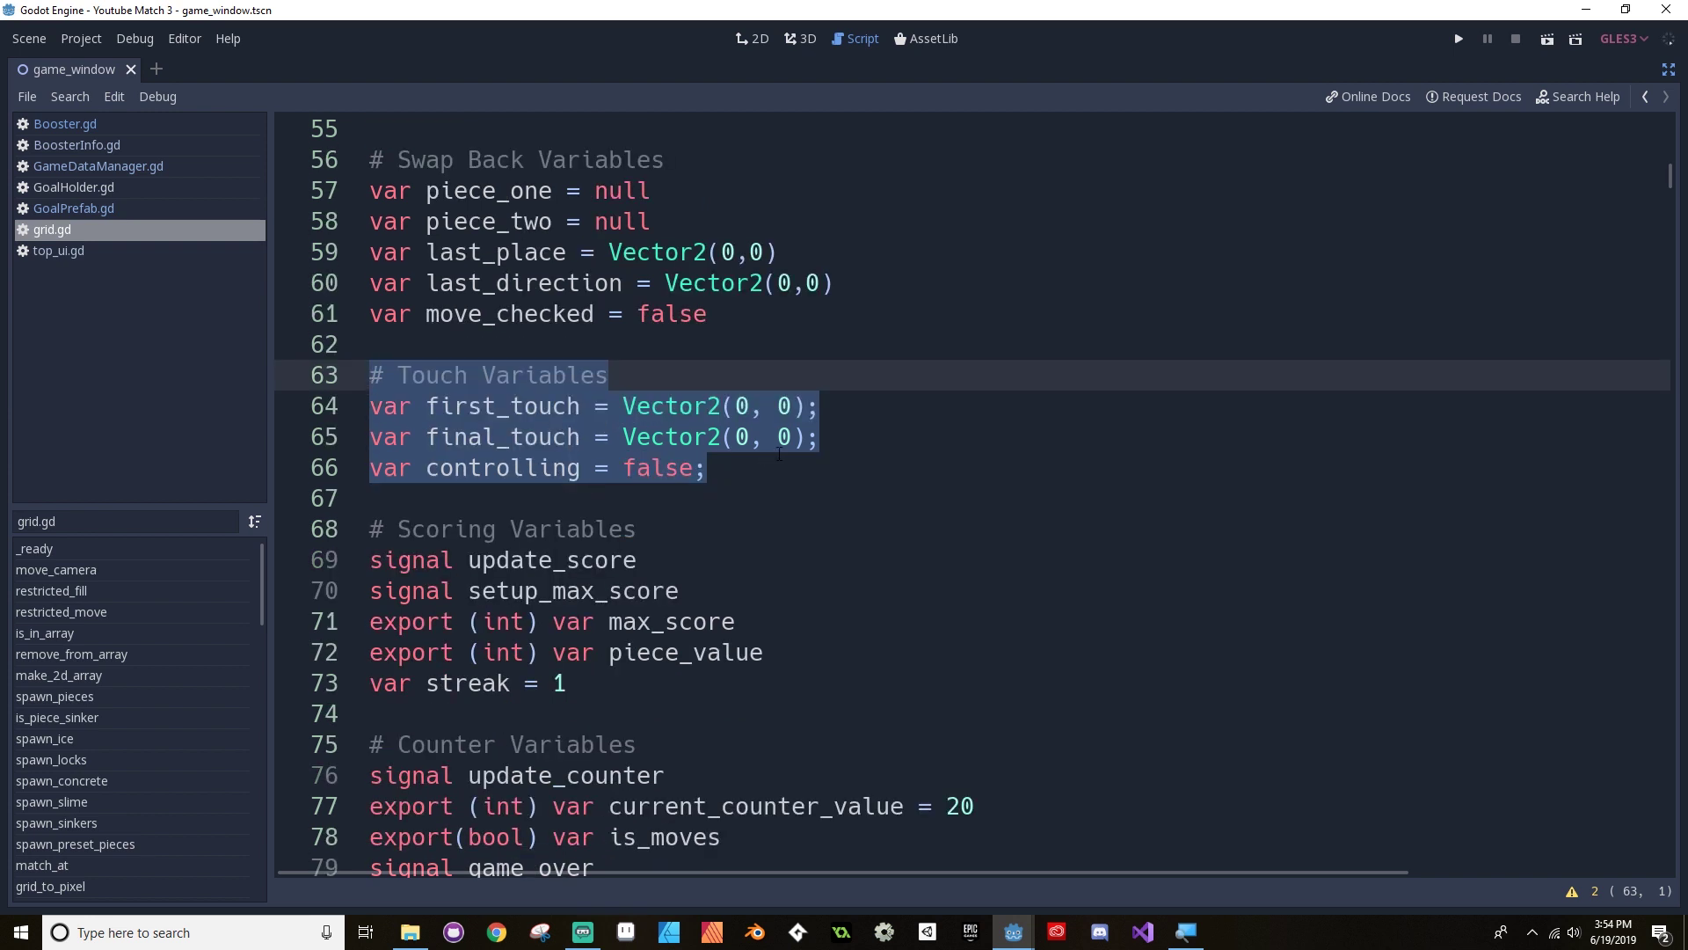
scroll(779, 455, down, 2)
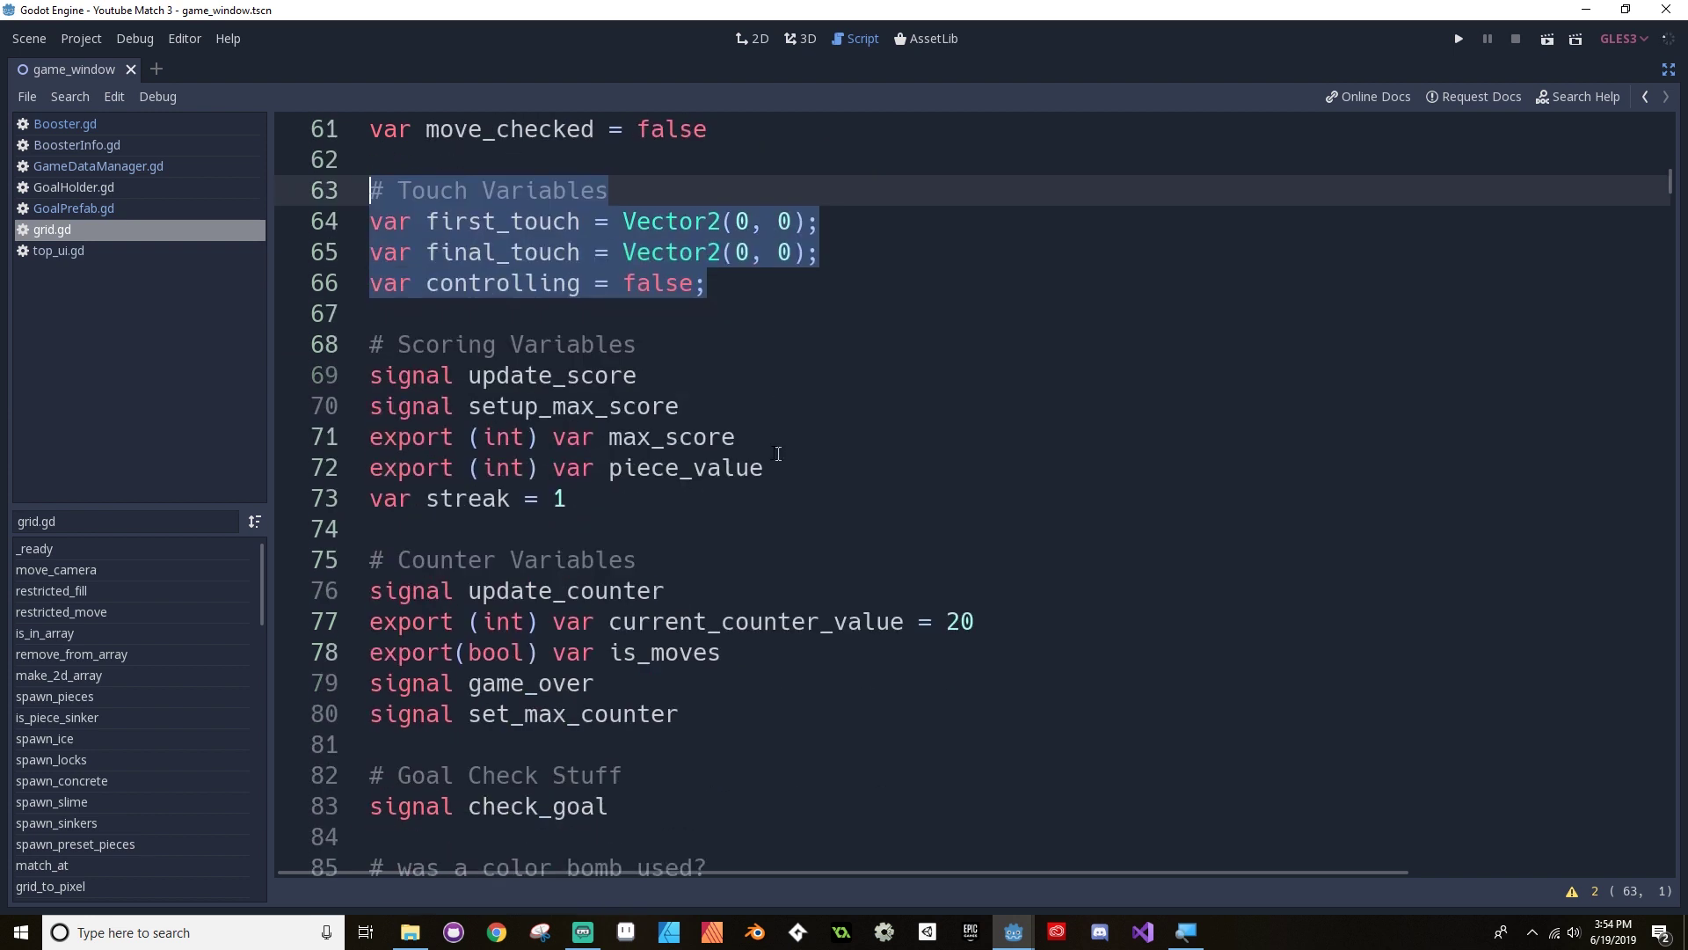
click(613, 499)
Step: Select the Scoring Variables block and scroll through the counter, color-bomb, sinker and effects declarations
drag(613, 502, 327, 377)
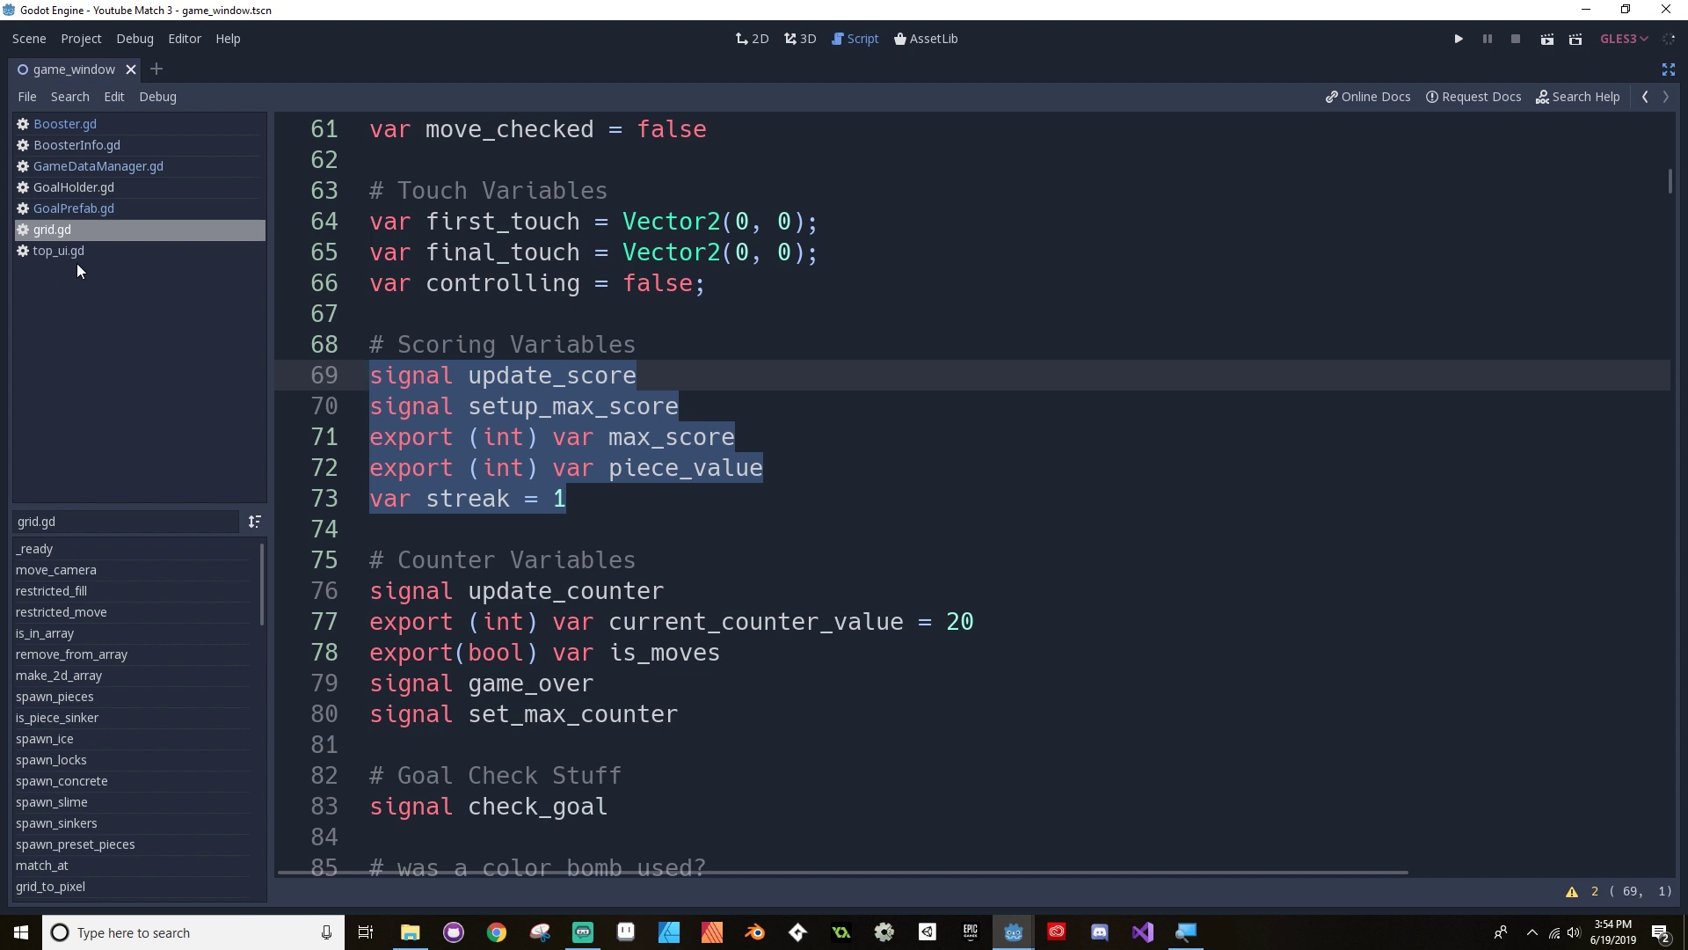
scroll(694, 387, down, 3)
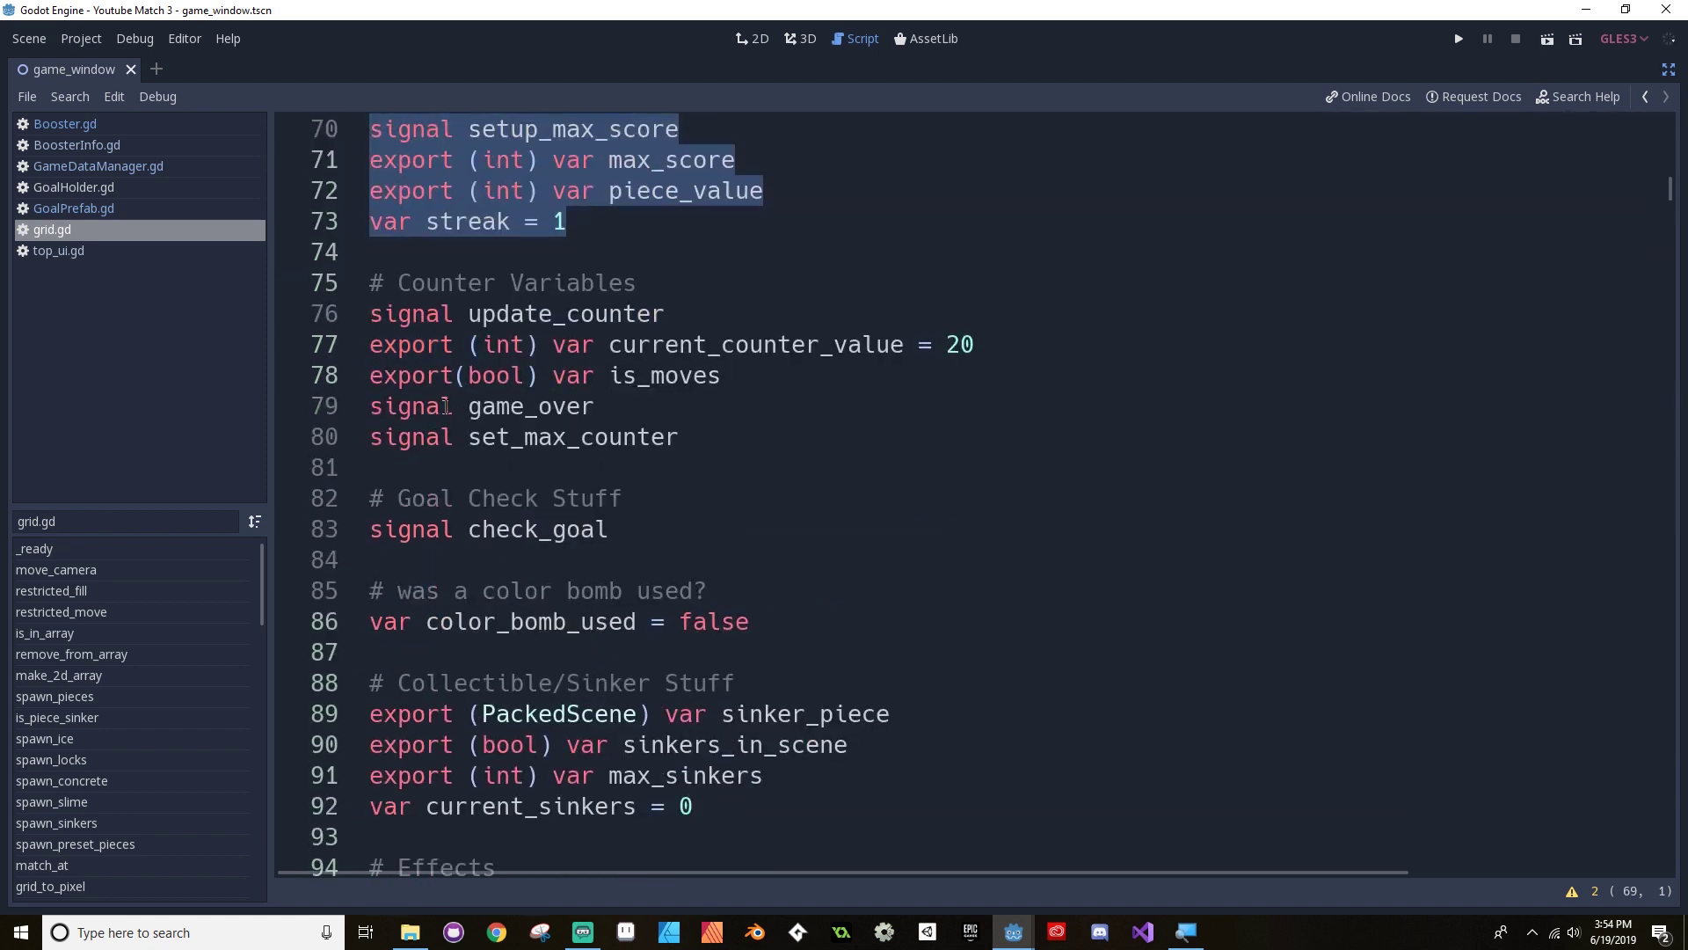
scroll(610, 485, down, 2)
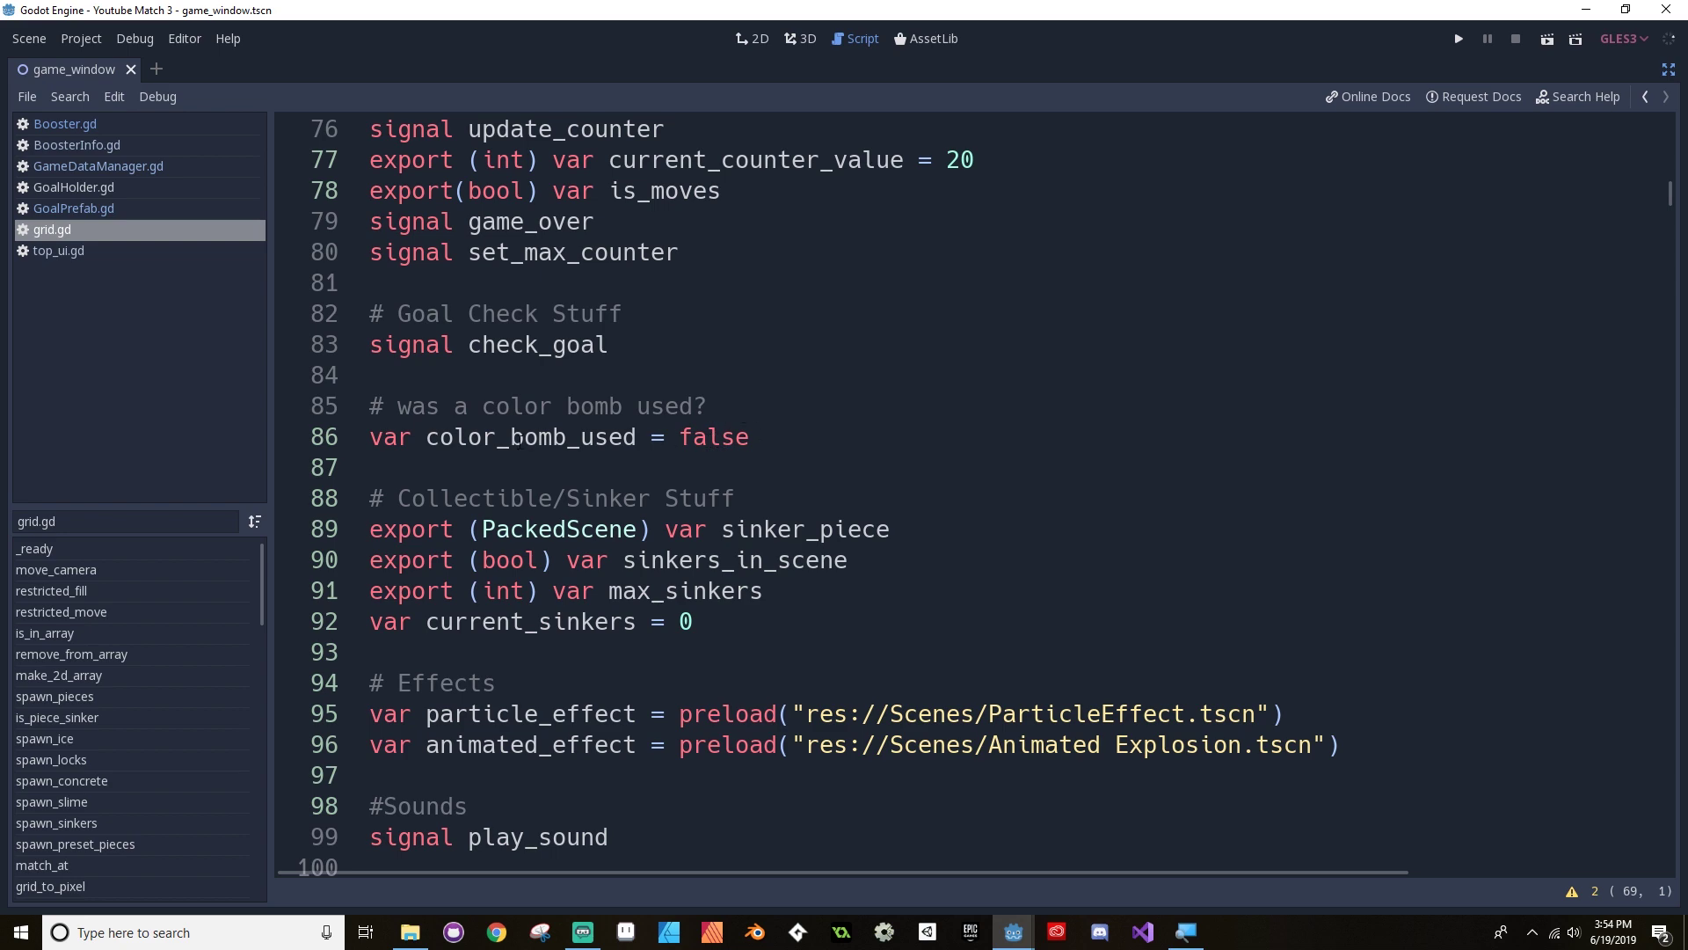
scroll(490, 516, down, 5)
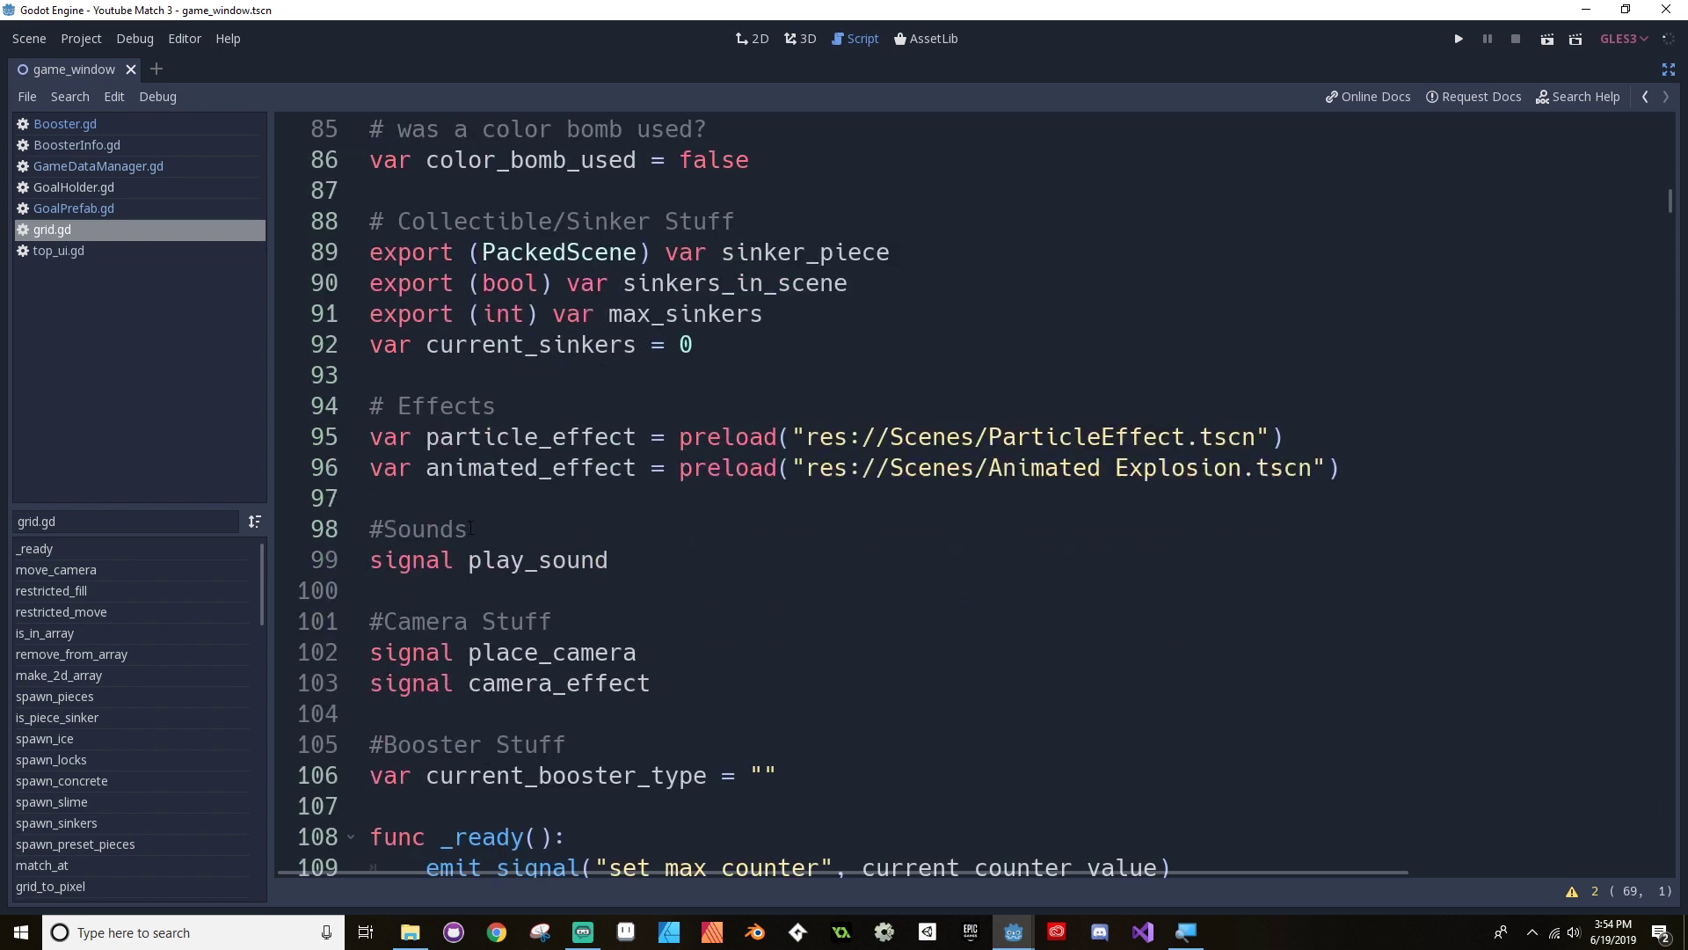
scroll(490, 517, down, 1)
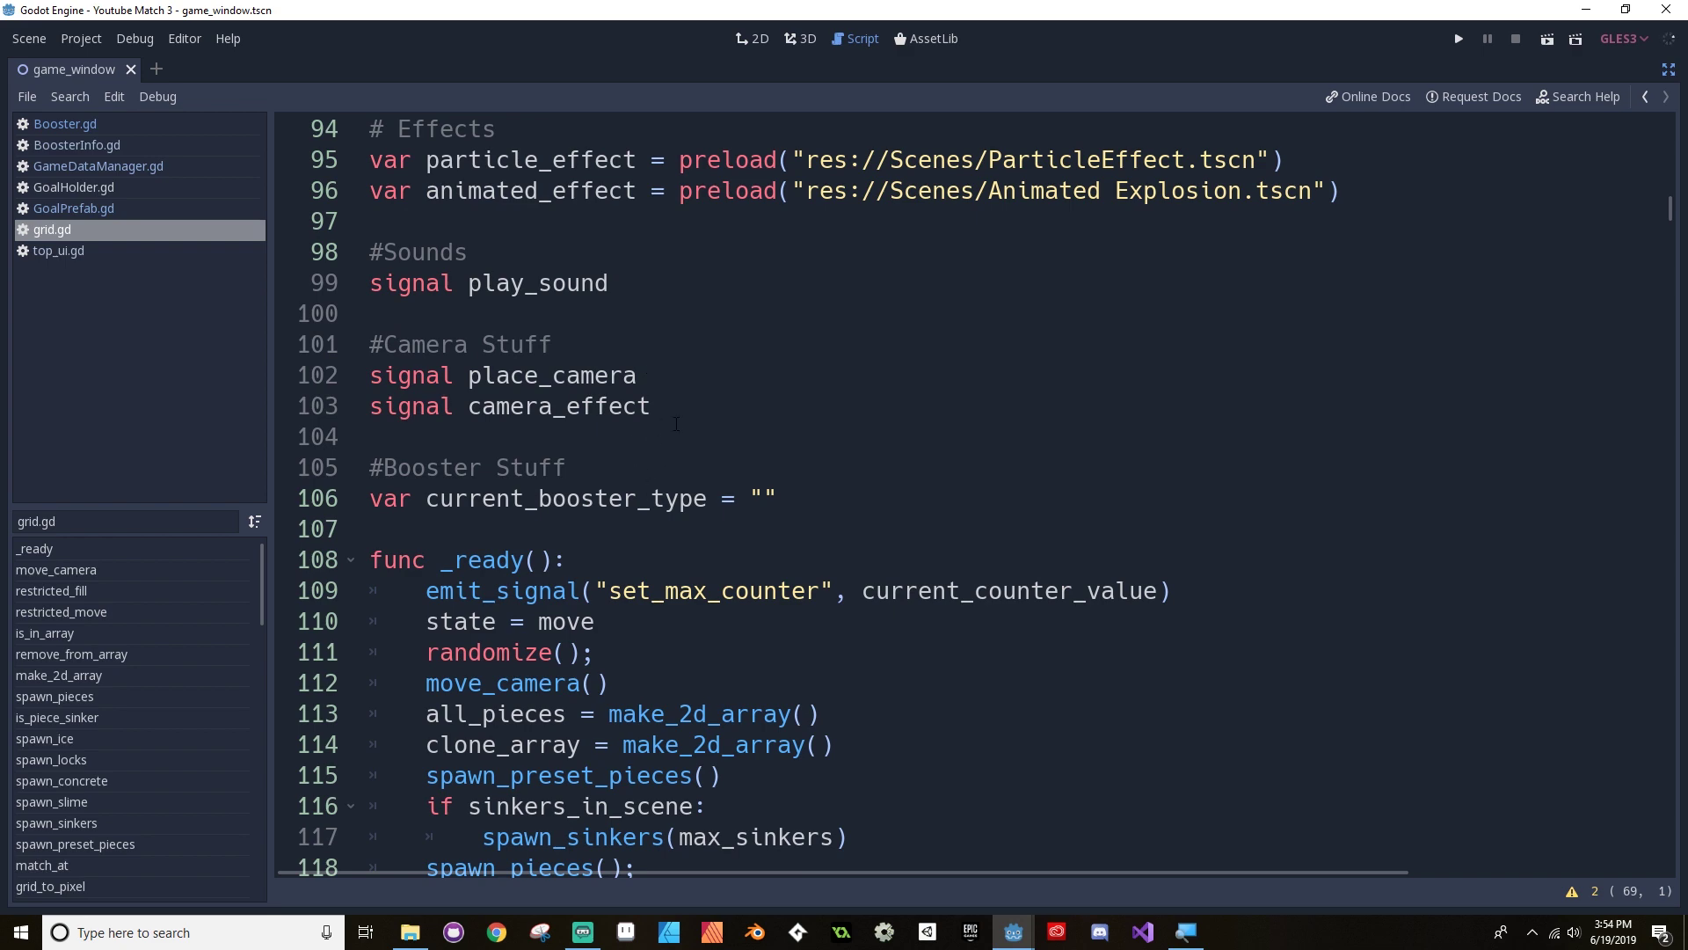
scroll(696, 378, up, 1)
scroll(696, 378, up, 5)
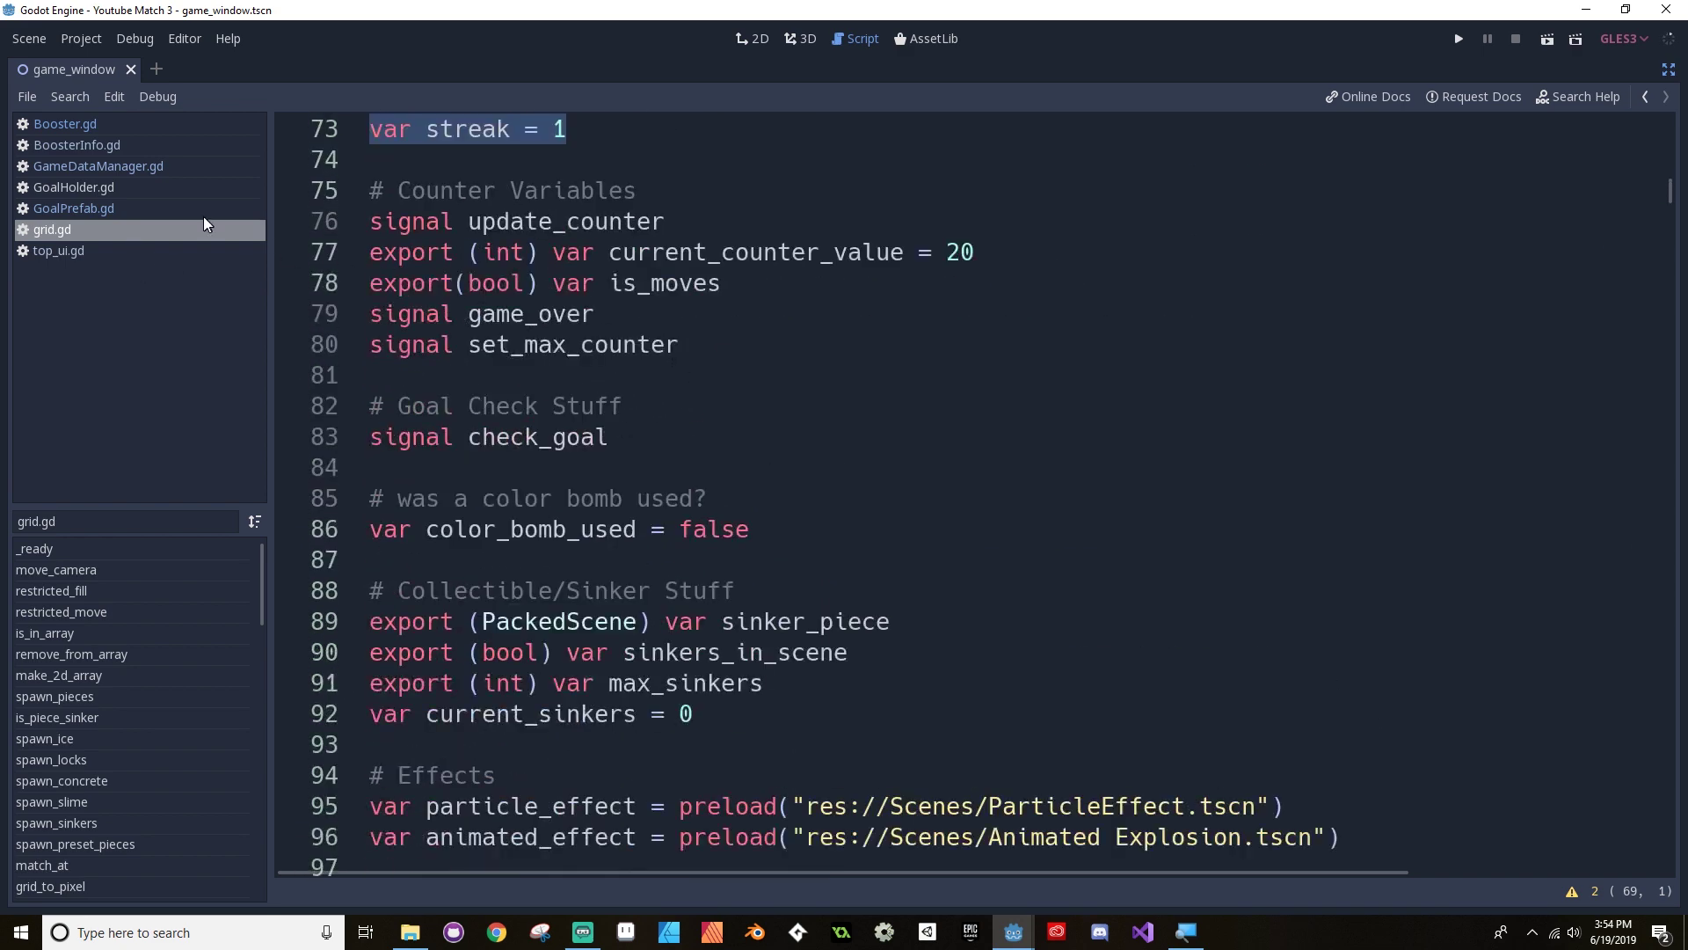
click(63, 251)
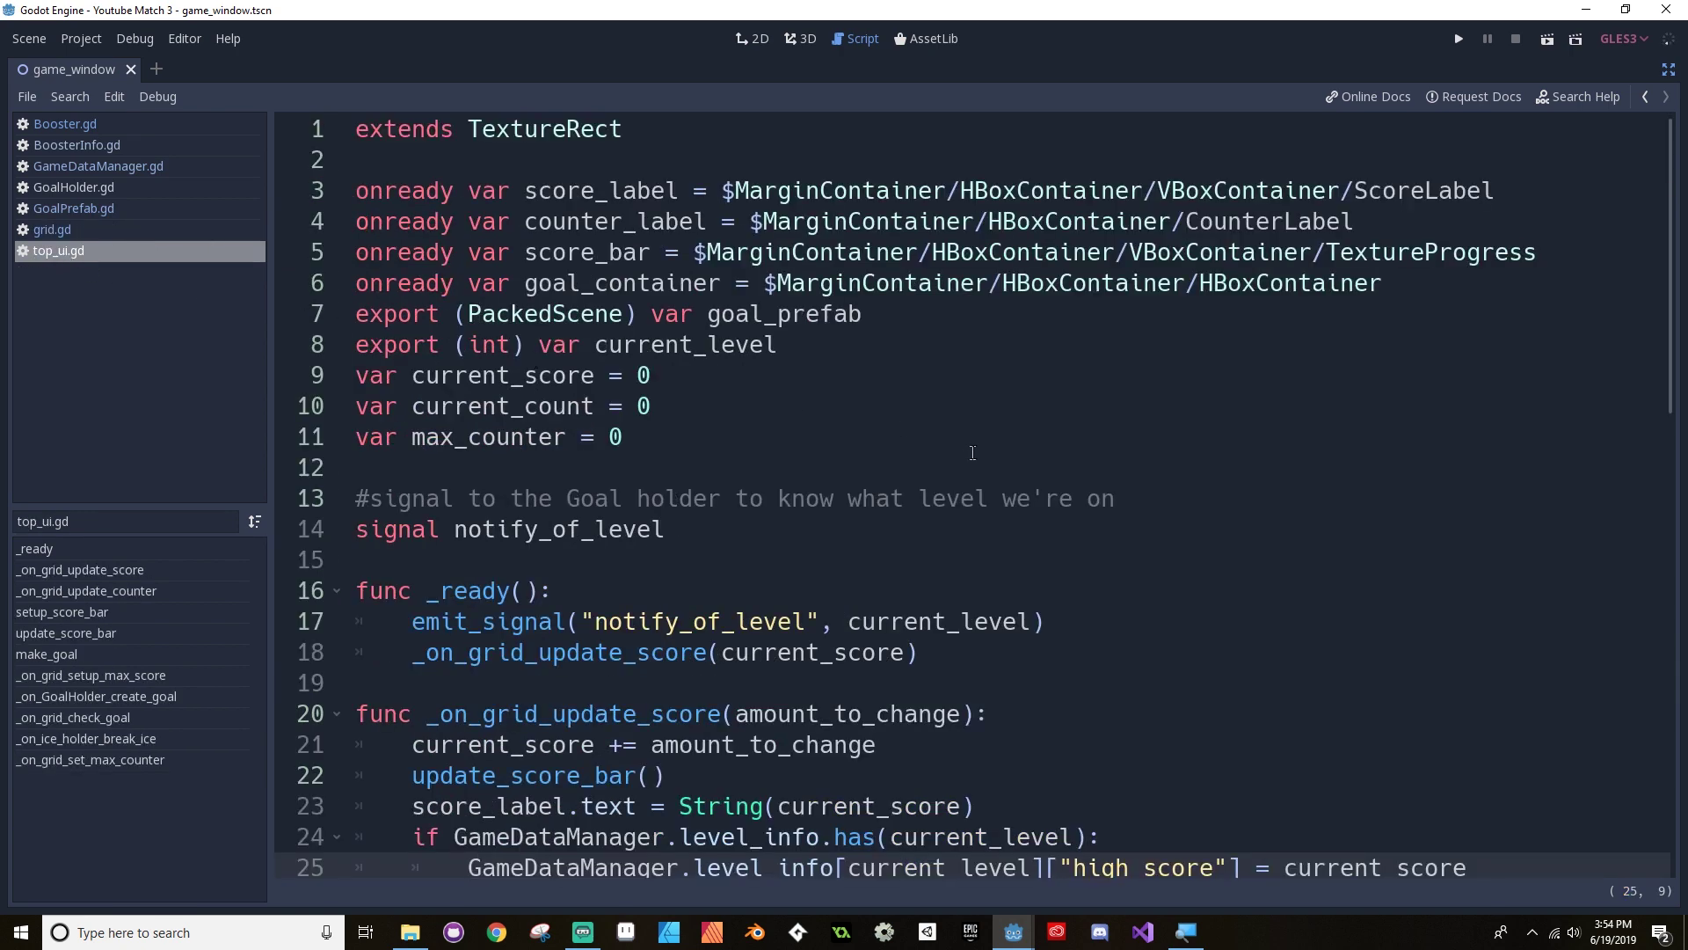
scroll(973, 452, down, 3)
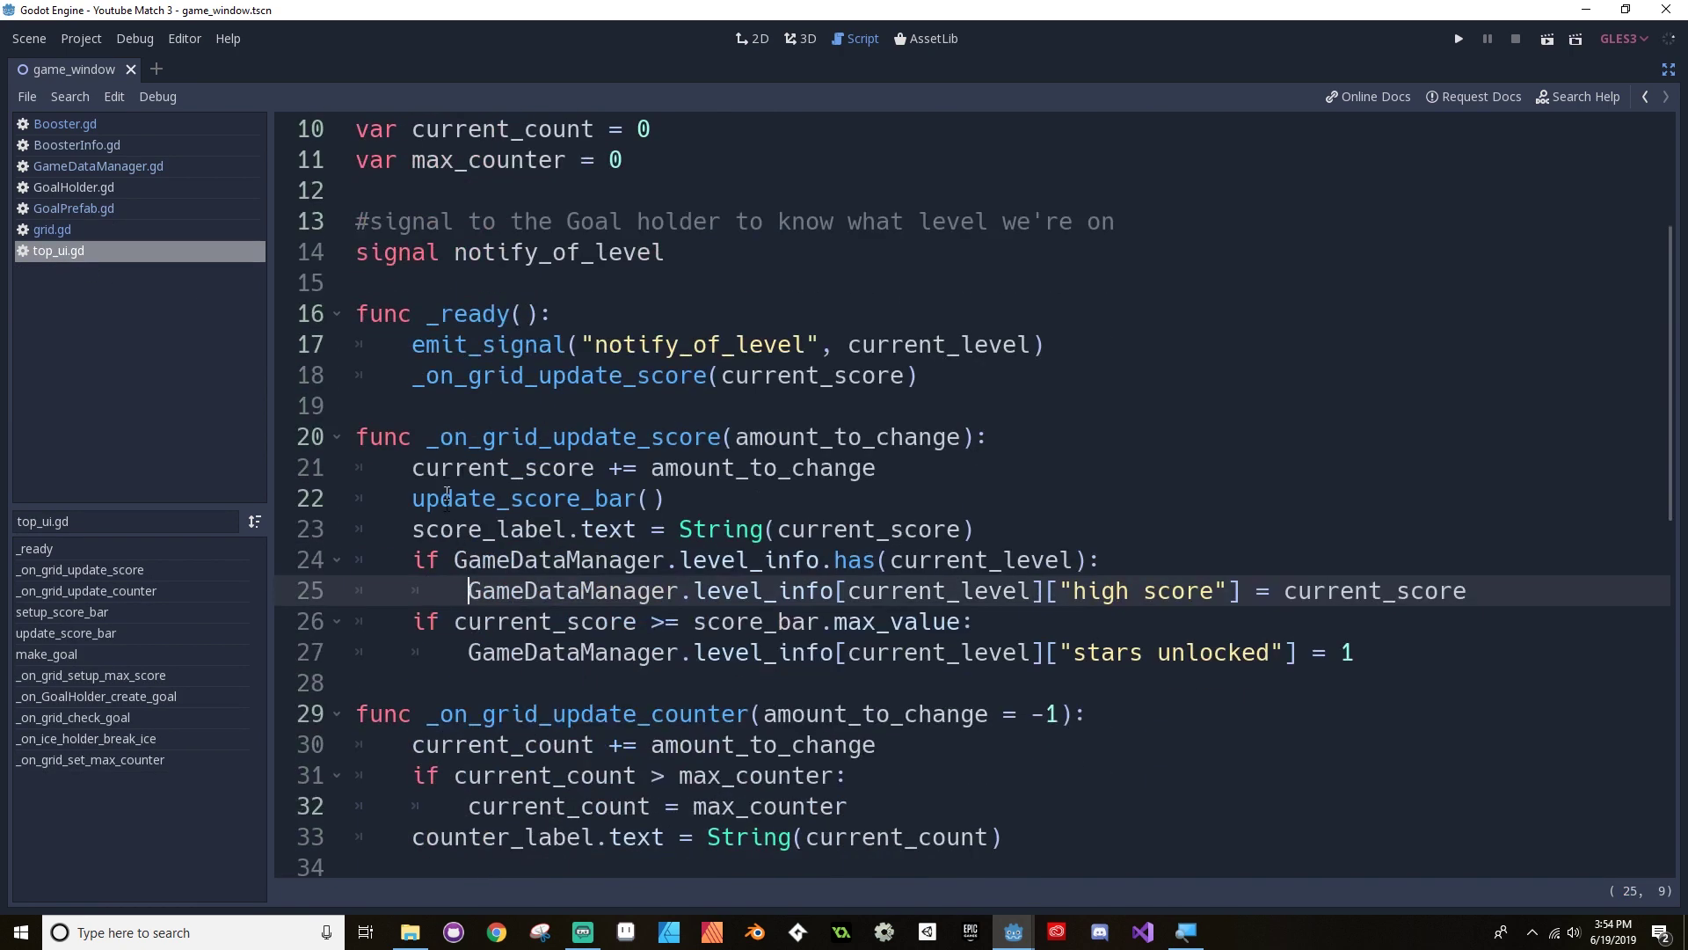
scroll(576, 596, up, 3)
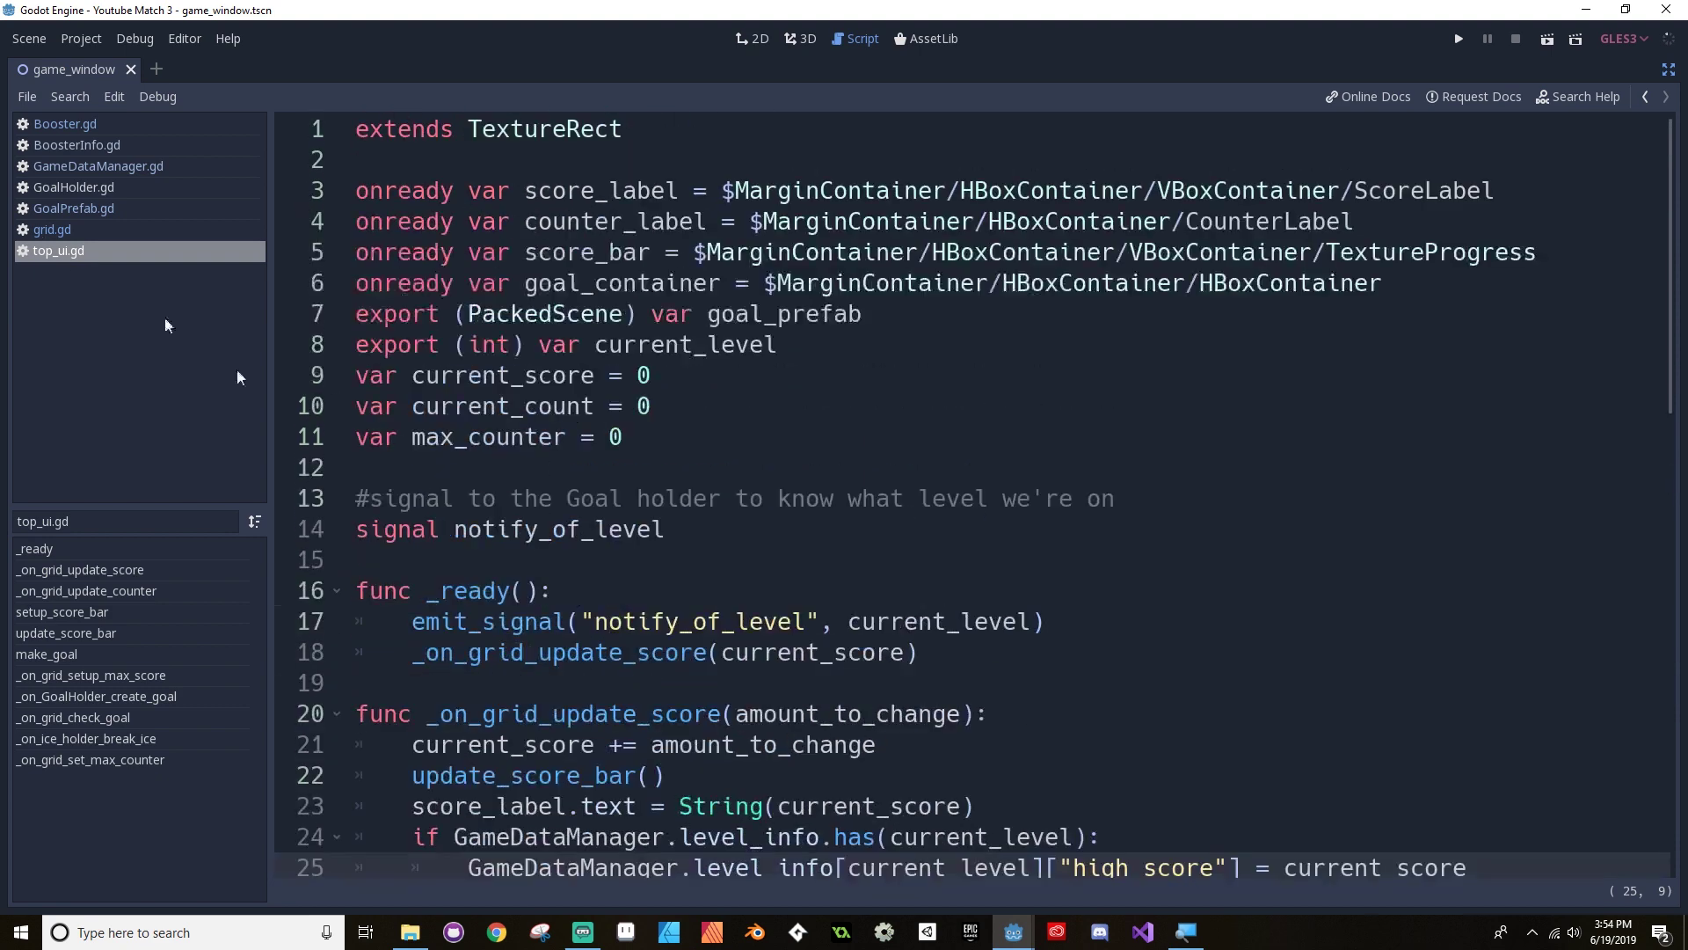
scroll(577, 233, down, 1)
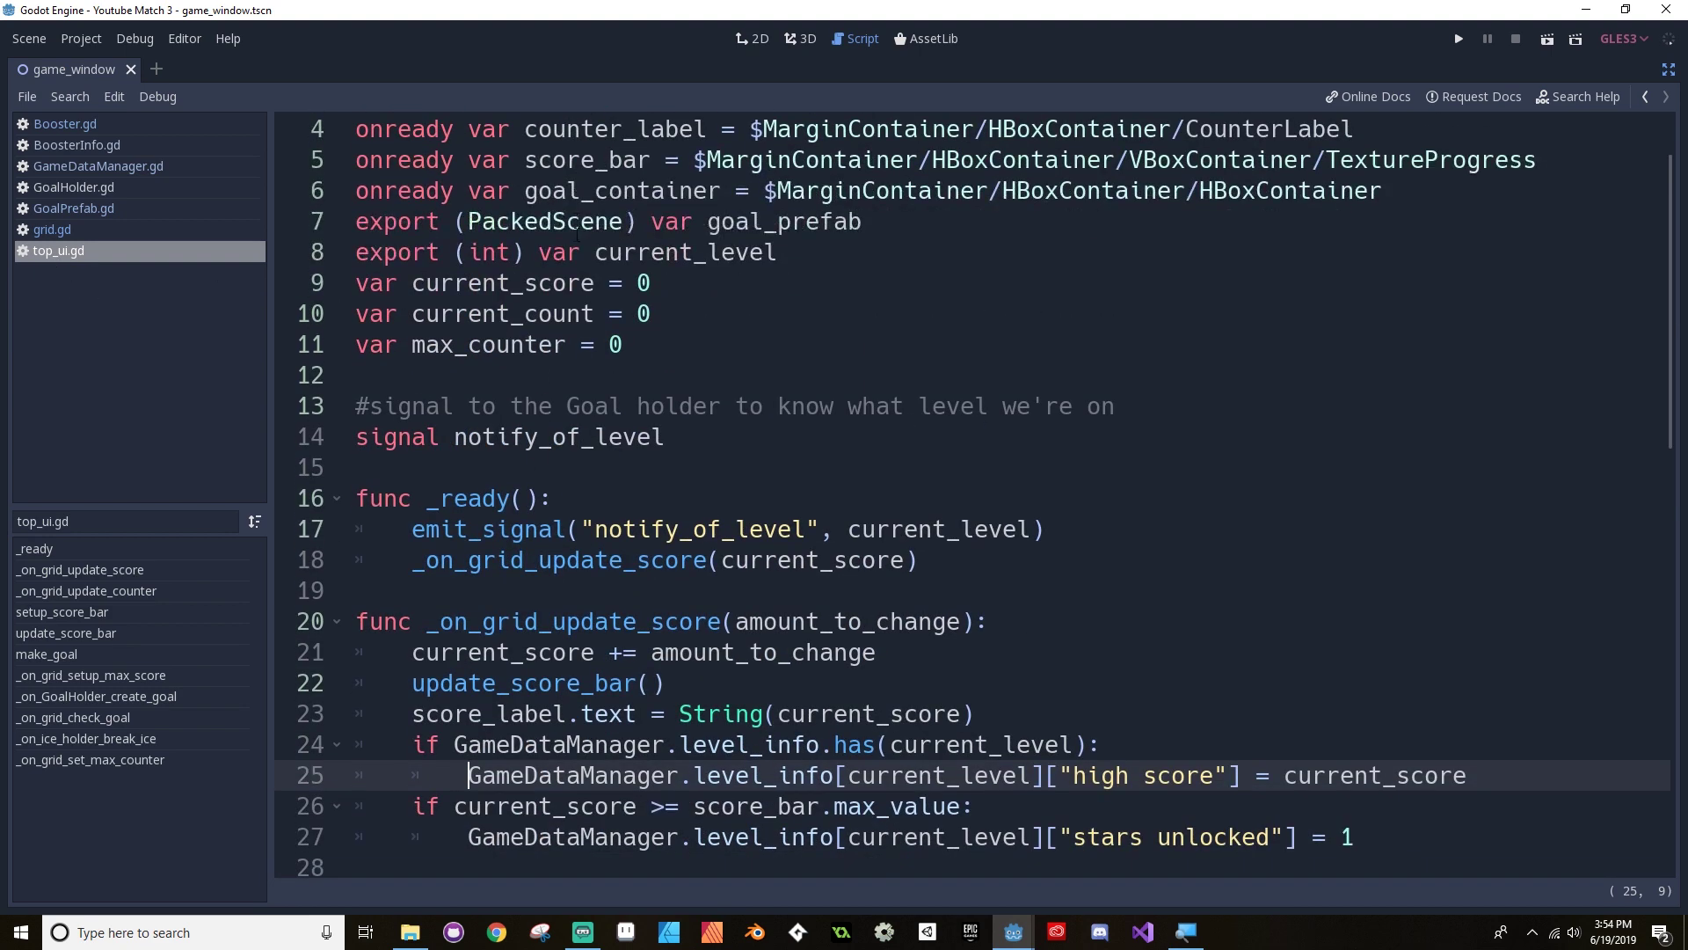